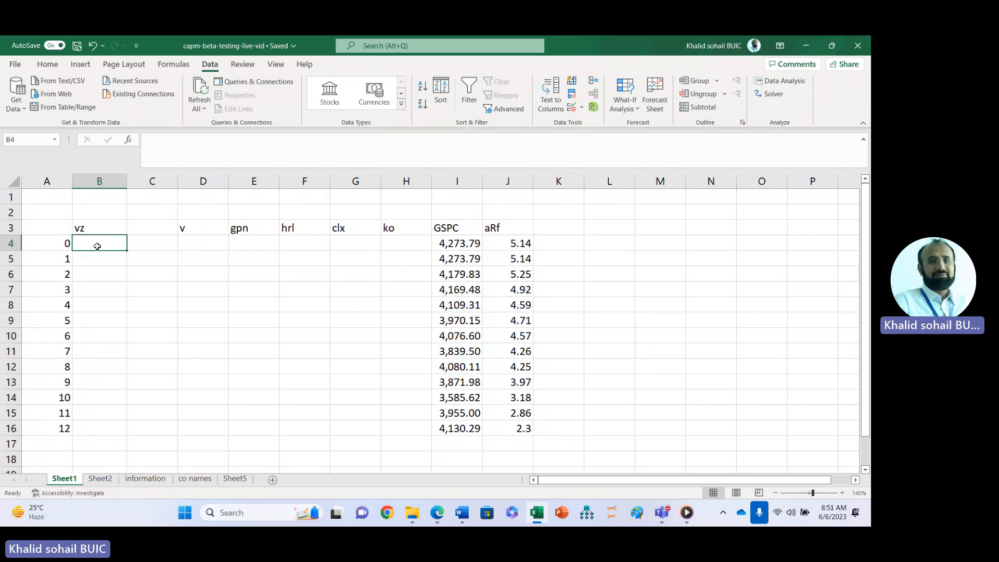
Step: Start a STOCKHISTORY formula in B4 that takes the vz ticker in B3 as its stock
{"action": "type", "text": "=st"}
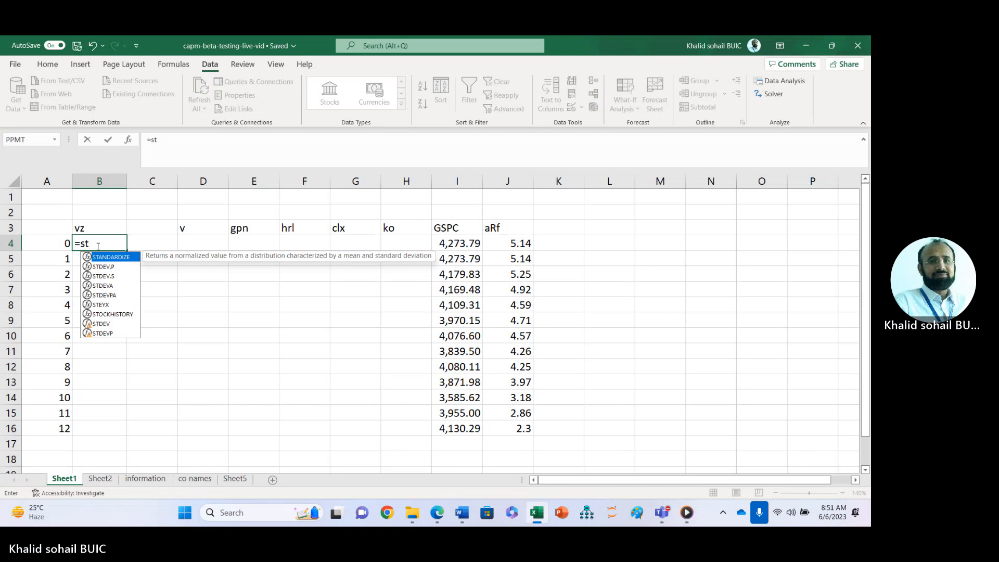
{"action": "type", "text": "o"}
{"action": "key", "text": "Tab"}
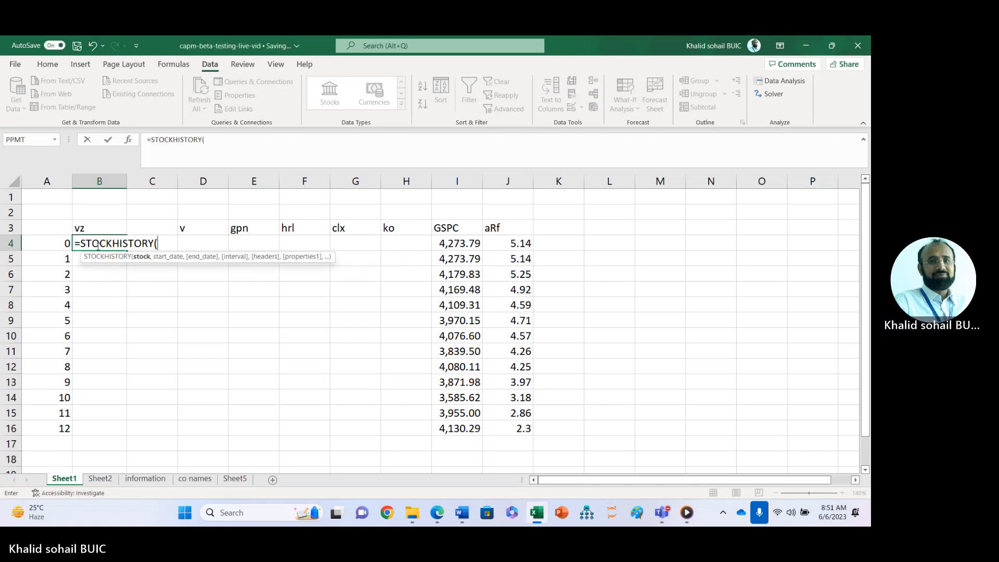
{"action": "key", "text": "Up"}
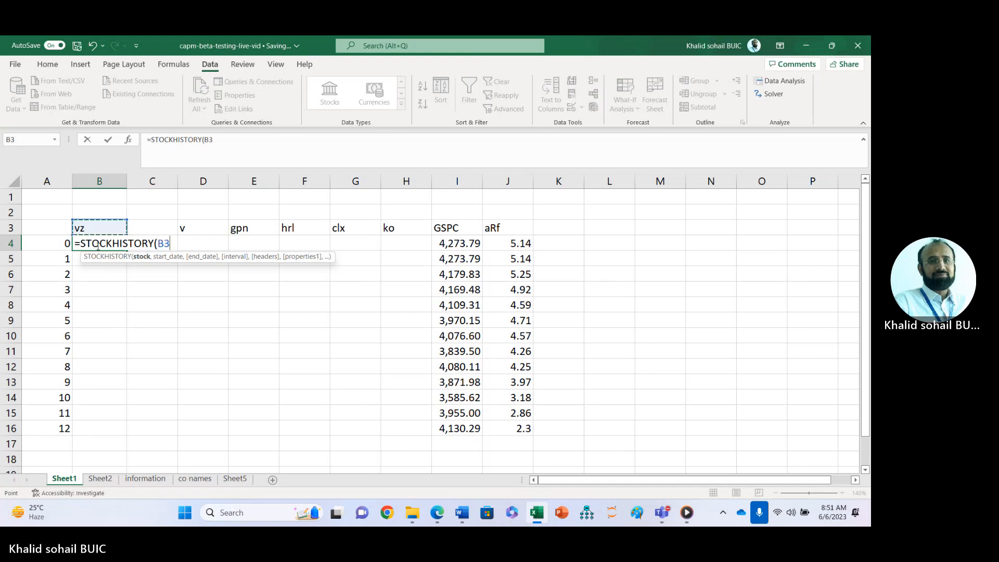
{"action": "type", "text": ","}
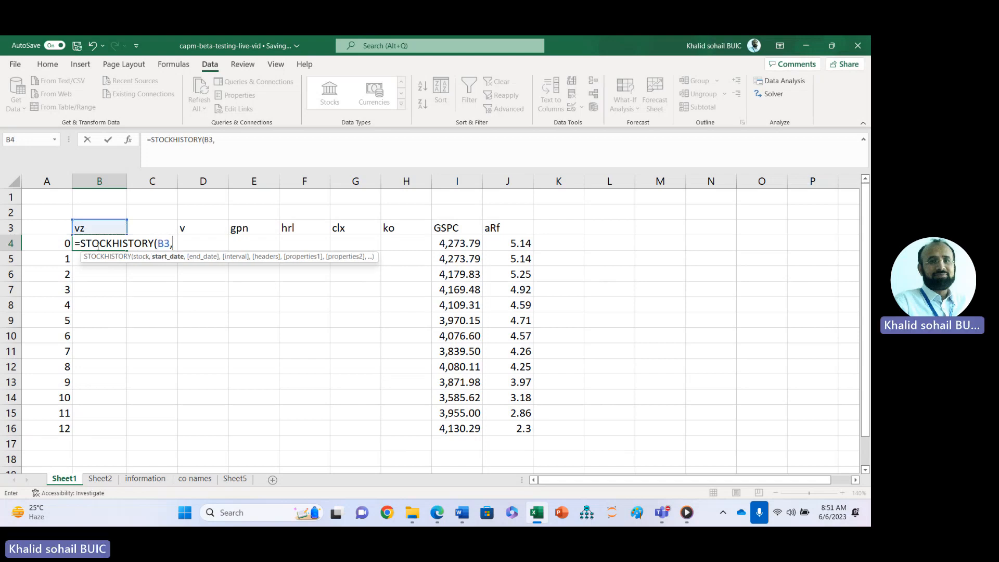
Step: Set the formula's start date to TODAY()-365 and begin its end date argument
{"action": "type", "text": "da"}
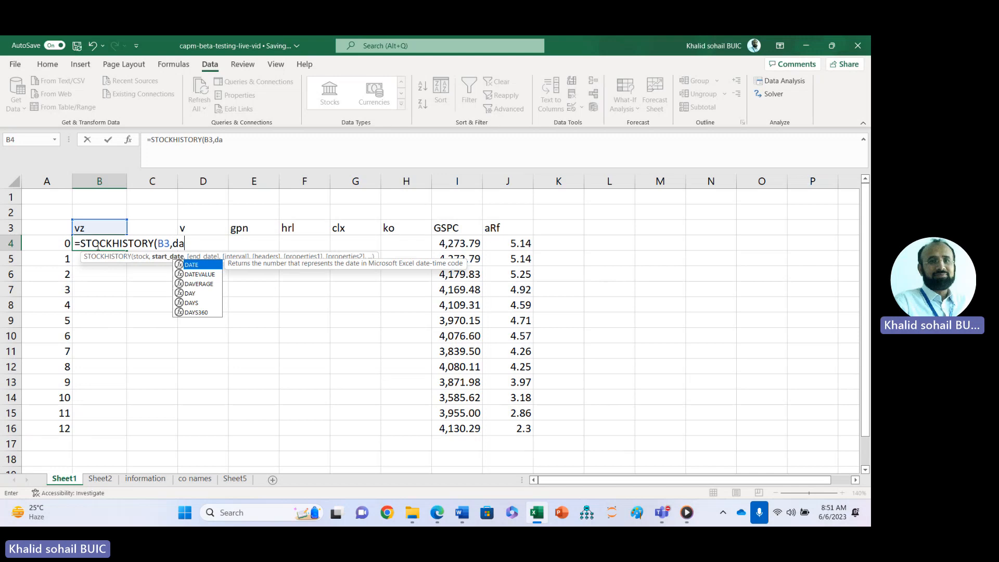
{"action": "type", "text": "t"}
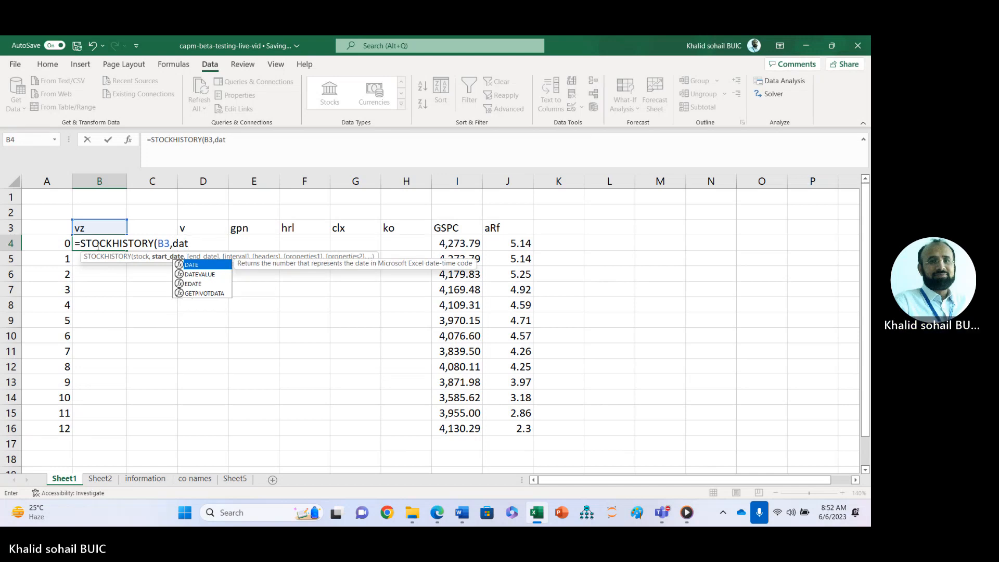
{"action": "key", "text": "BackSpace"}
{"action": "key", "text": "BackSpace"}
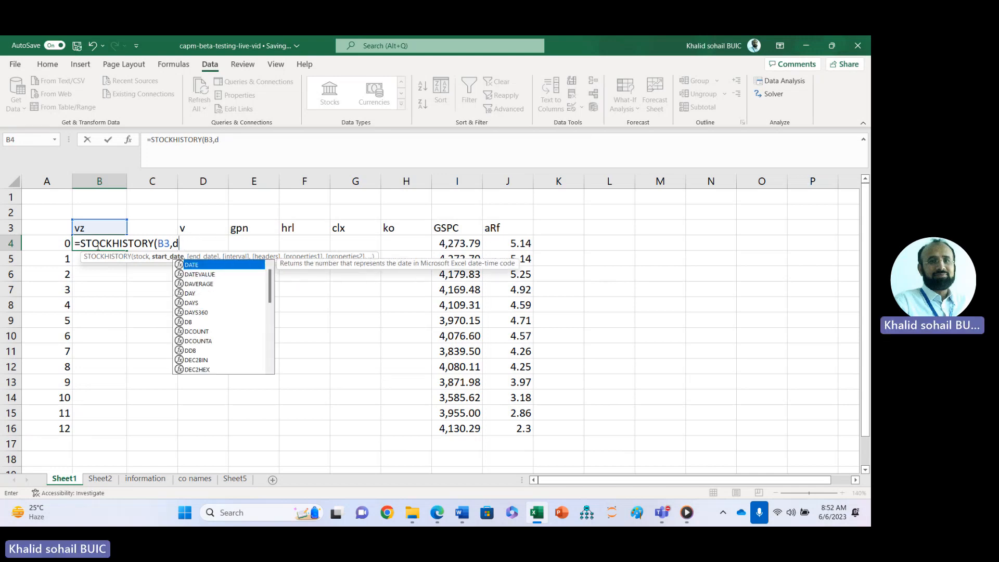
{"action": "key", "text": "BackSpace"}
{"action": "type", "text": "tod"}
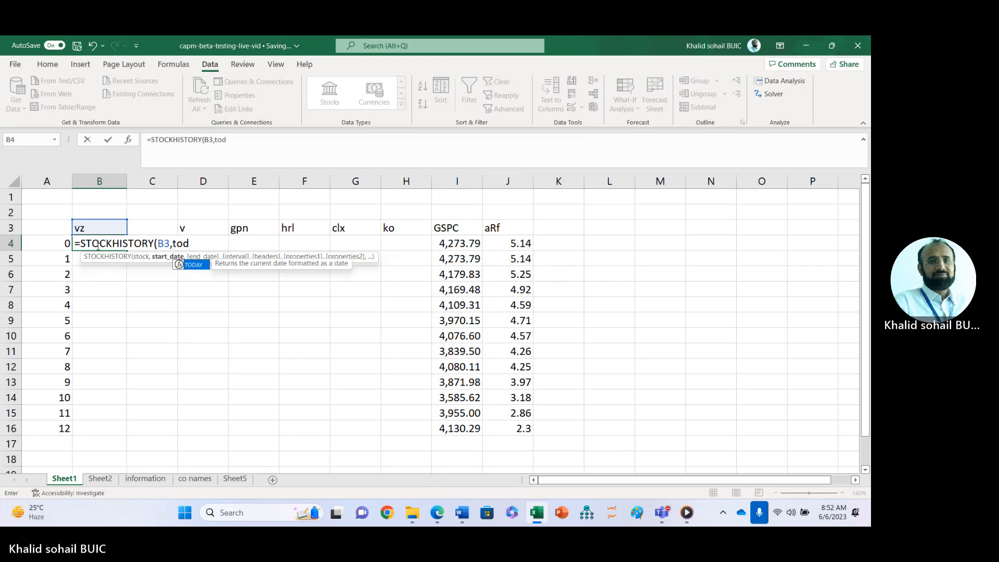
{"action": "key", "text": "Tab"}
{"action": "type", "text": ")"}
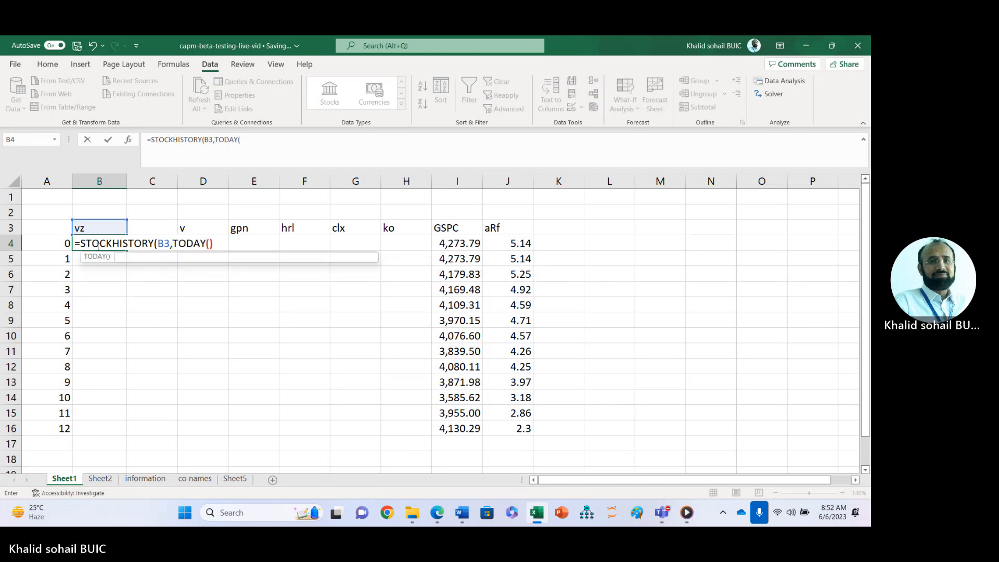
{"action": "type", "text": "-3"}
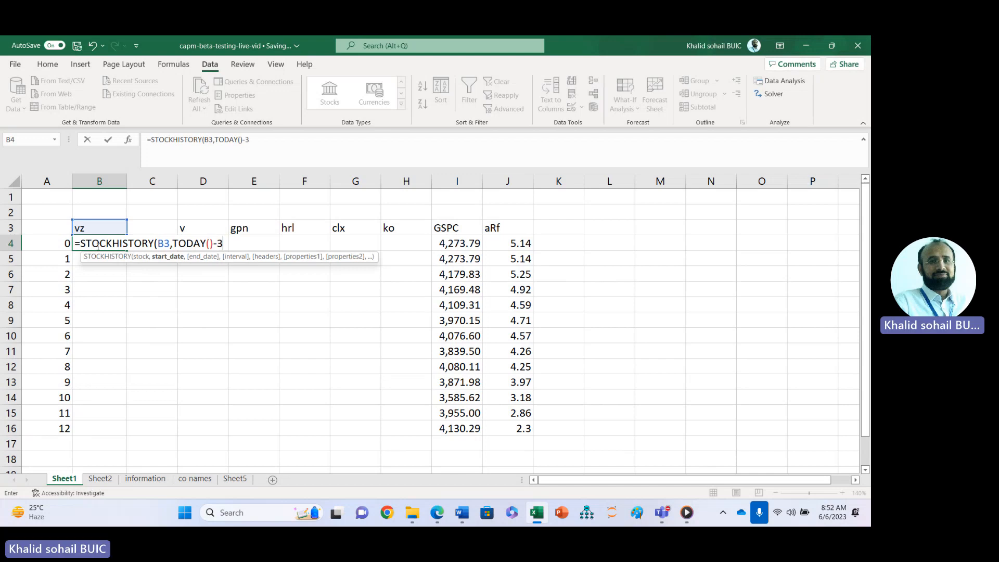
{"action": "type", "text": "65,t"}
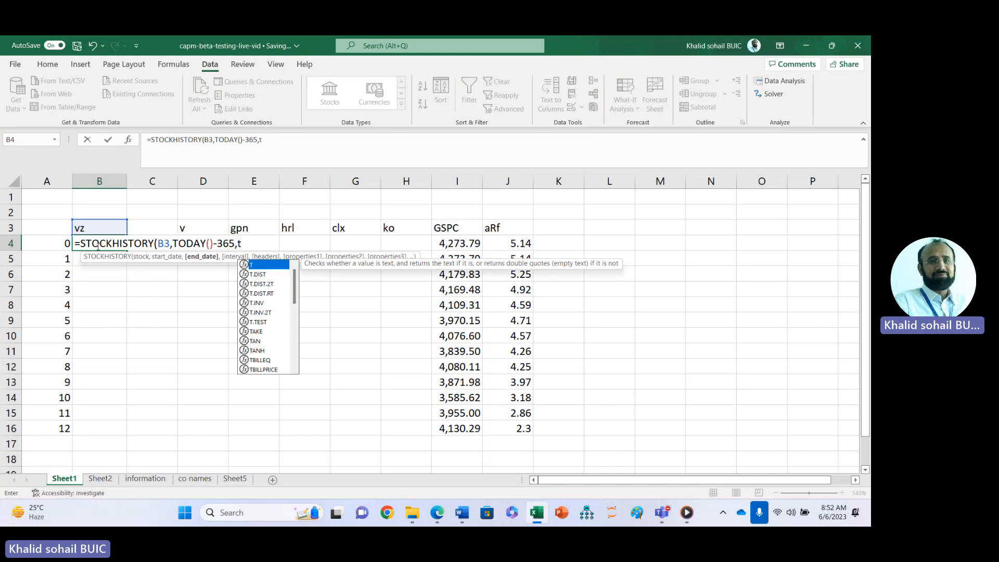
Step: Complete the B4 formula with end date TODAY(), monthly interval 2, no header 0 and closing price 1, and enter it
{"action": "type", "text": "od"}
{"action": "key", "text": "Tab"}
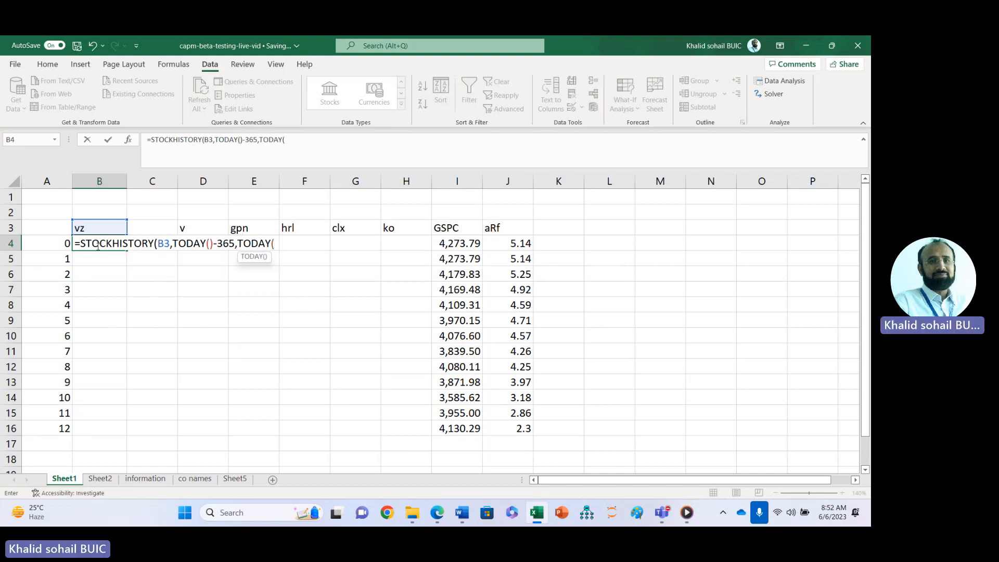
{"action": "type", "text": ")"}
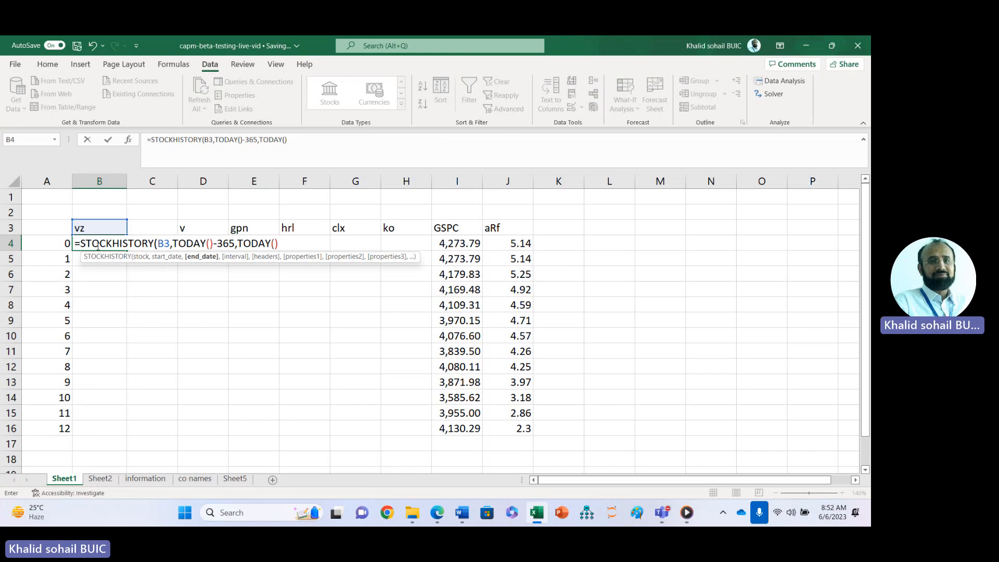
{"action": "type", "text": ","}
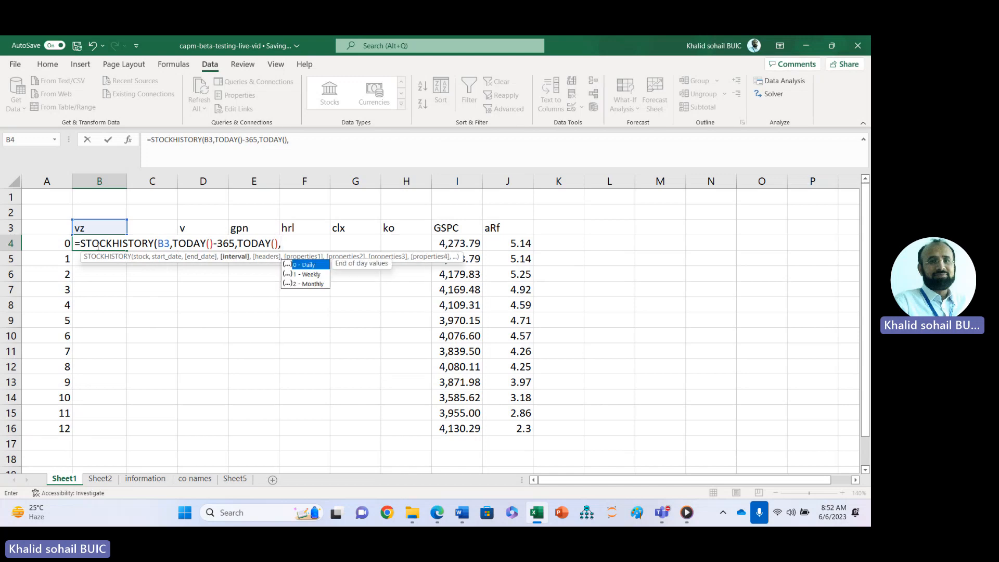
{"action": "type", "text": "2,"}
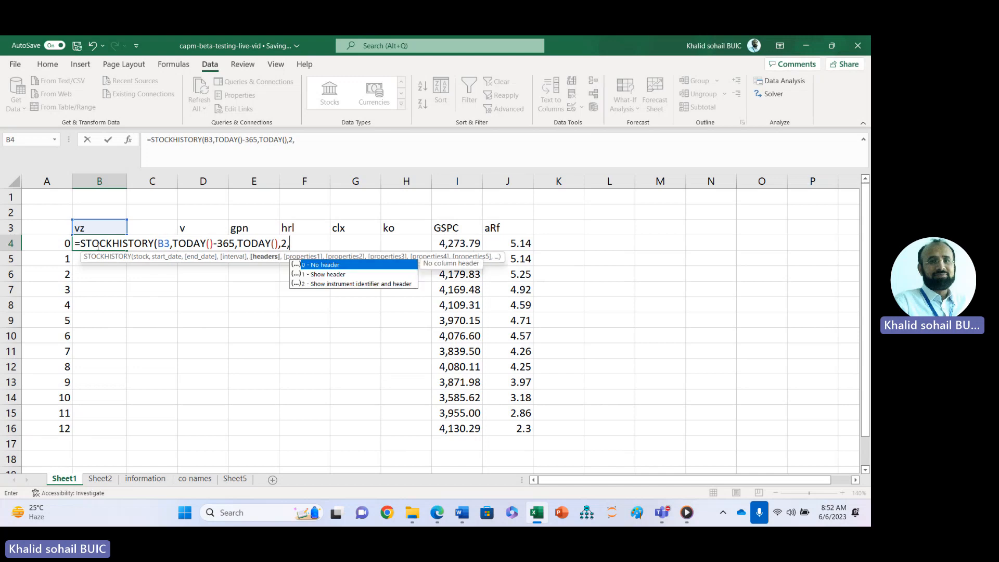
{"action": "type", "text": "0,"}
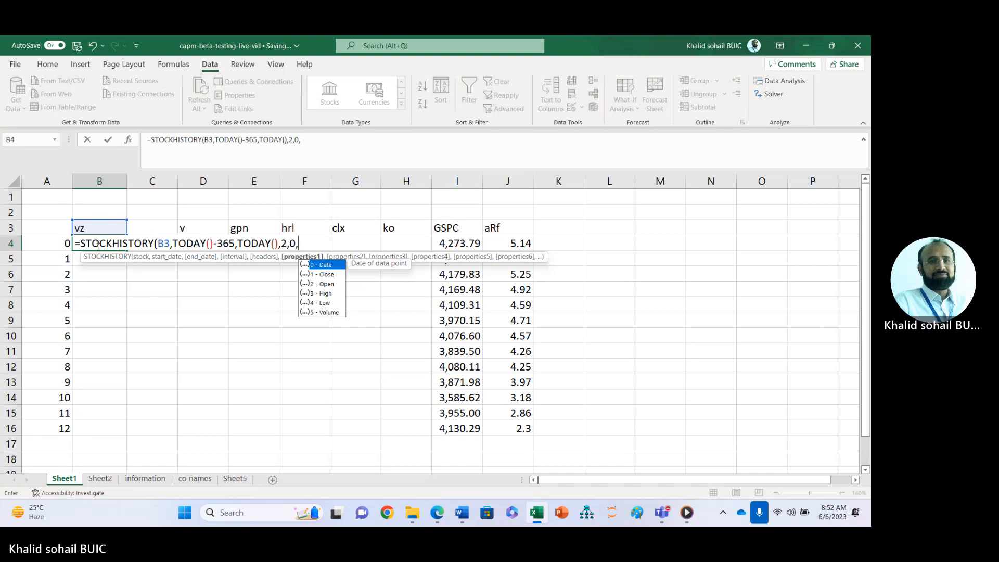
{"action": "type", "text": "1)"}
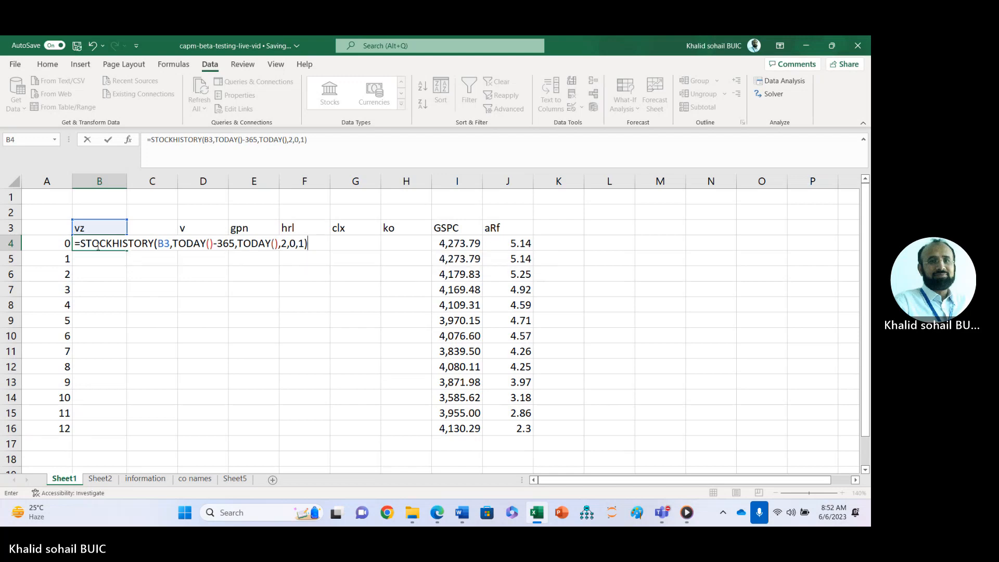
{"action": "key", "text": "Tab"}
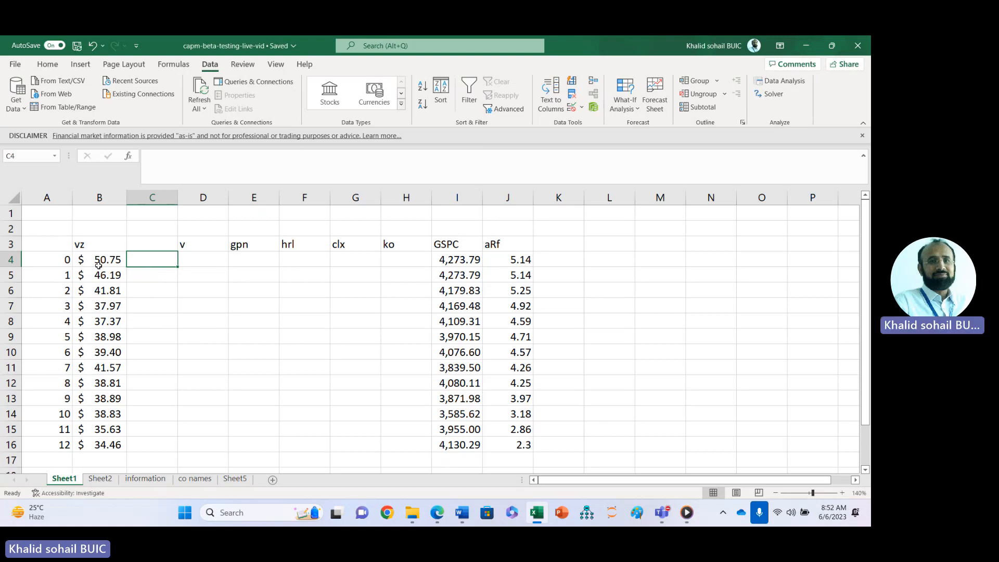
Step: Delete the empty column C and copy the STOCKHISTORY formula from B4 across to G4 for the remaining tickers
{"action": "left_click", "coordinate": [157, 198]}
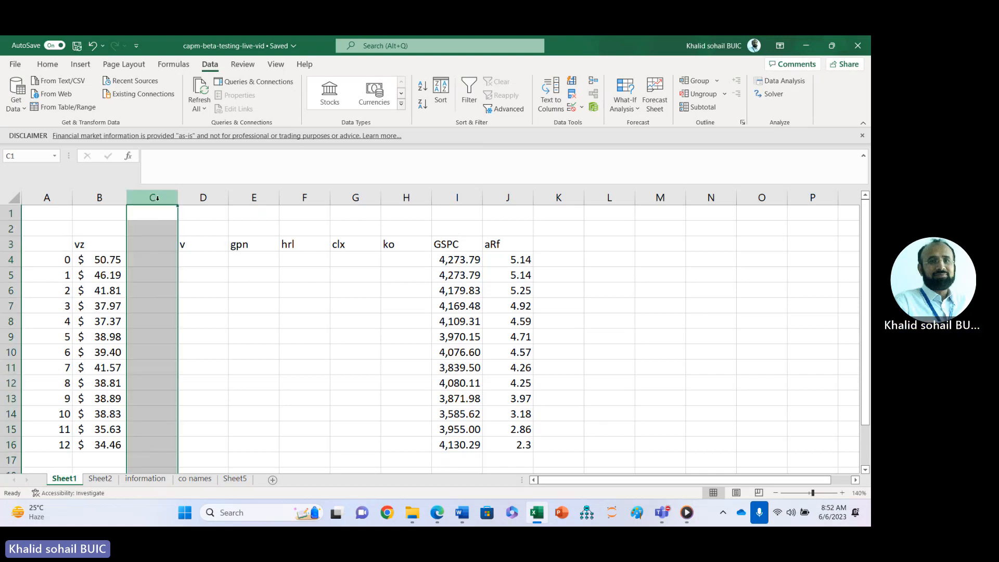
{"action": "right_click", "coordinate": [158, 197]}
{"action": "left_click", "coordinate": [208, 314]}
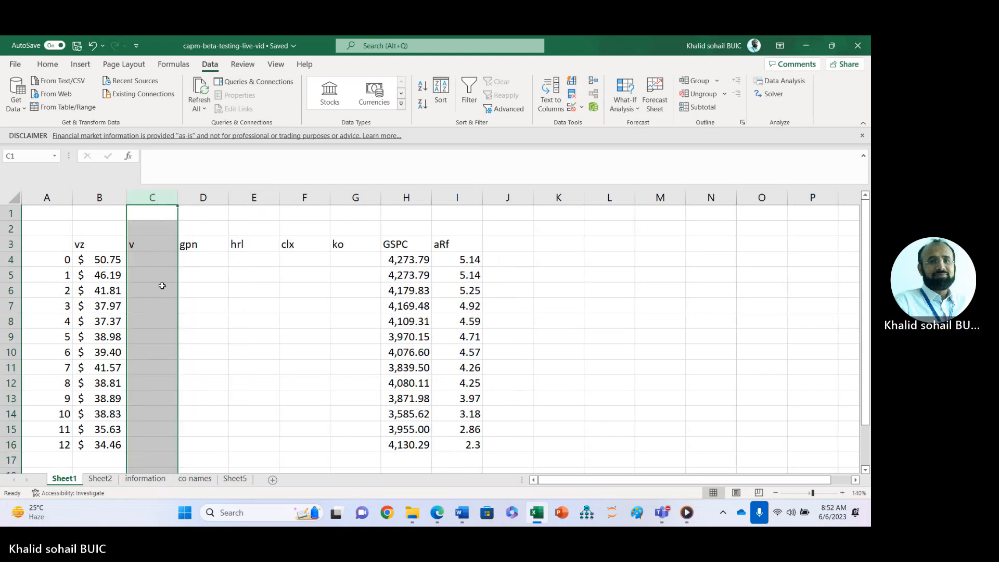
{"action": "left_click", "coordinate": [112, 259]}
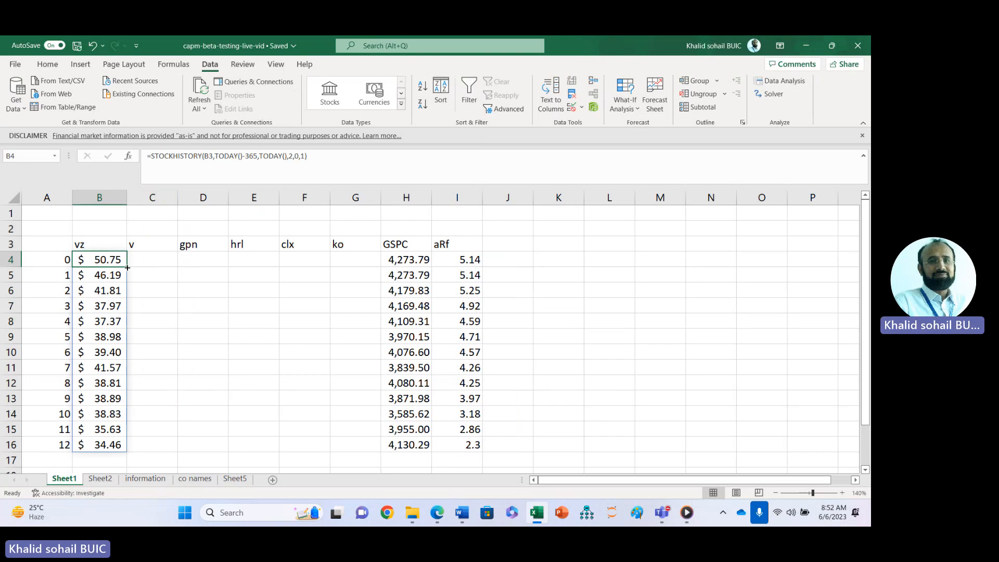
{"action": "left_click_drag", "start_coordinate": [127, 268], "coordinate": [364, 278]}
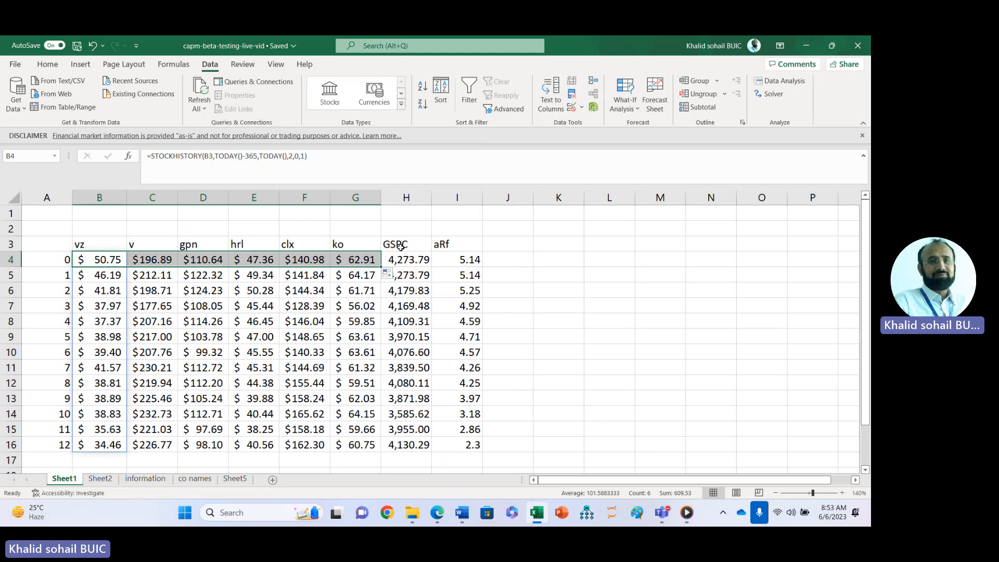
Step: Open the GSPC history link from the information sheet and choose Monthly as the frequency of the S&P 500 prices
{"action": "left_click", "coordinate": [146, 479]}
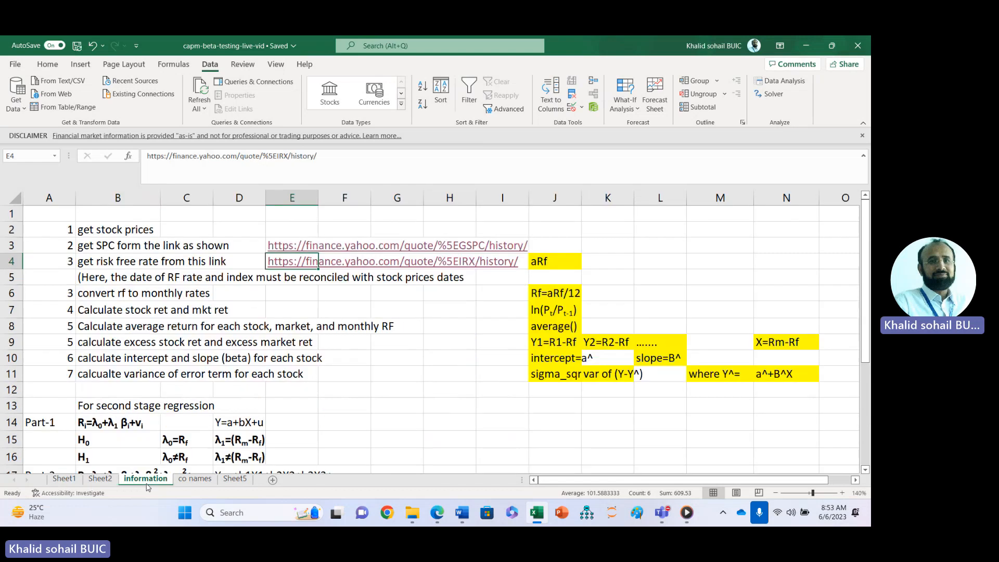
{"action": "left_click", "coordinate": [276, 249]}
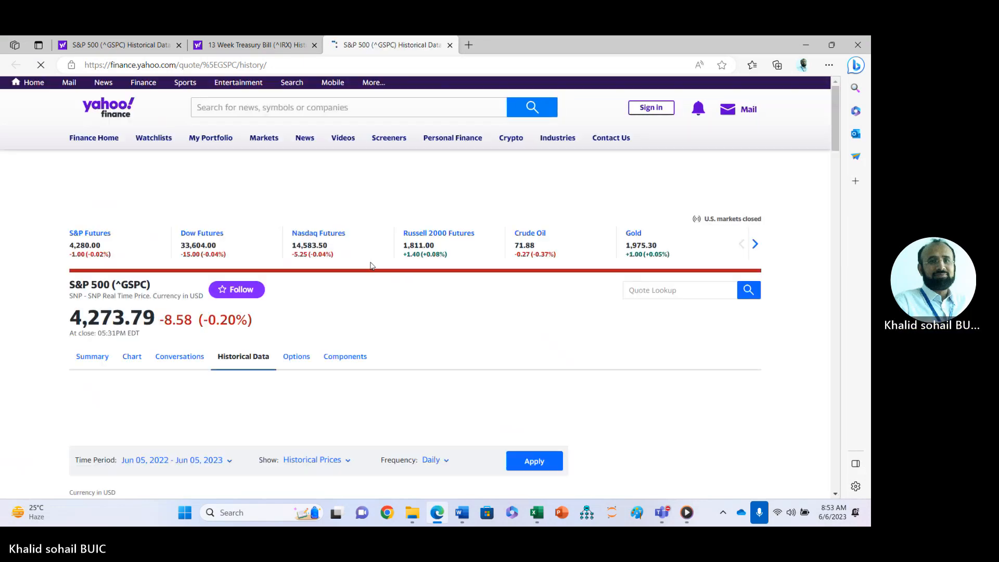
{"action": "left_click", "coordinate": [446, 463]}
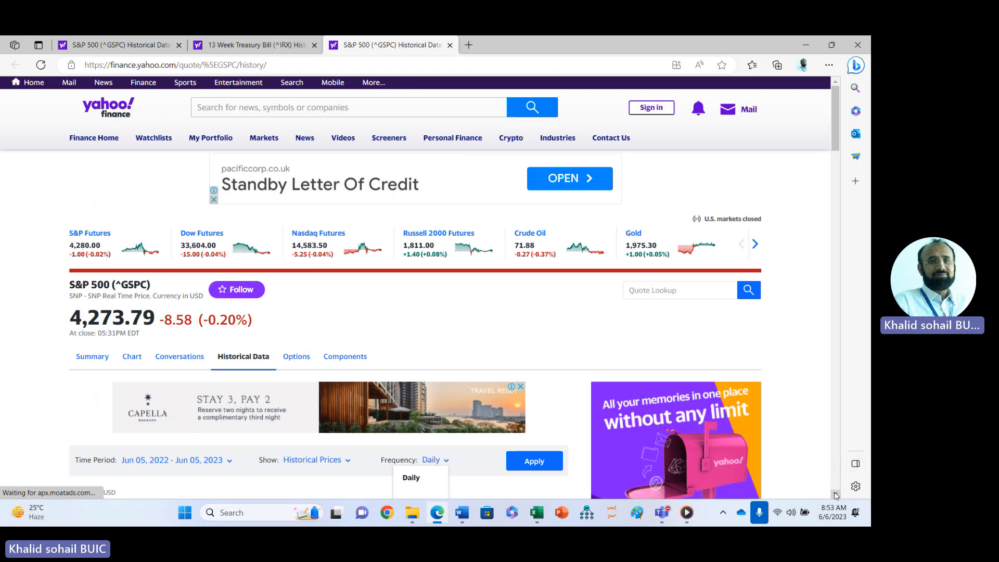
{"action": "scroll", "coordinate": [836, 495], "scroll_direction": "down", "scroll_amount": 4}
{"action": "left_click", "coordinate": [418, 315]}
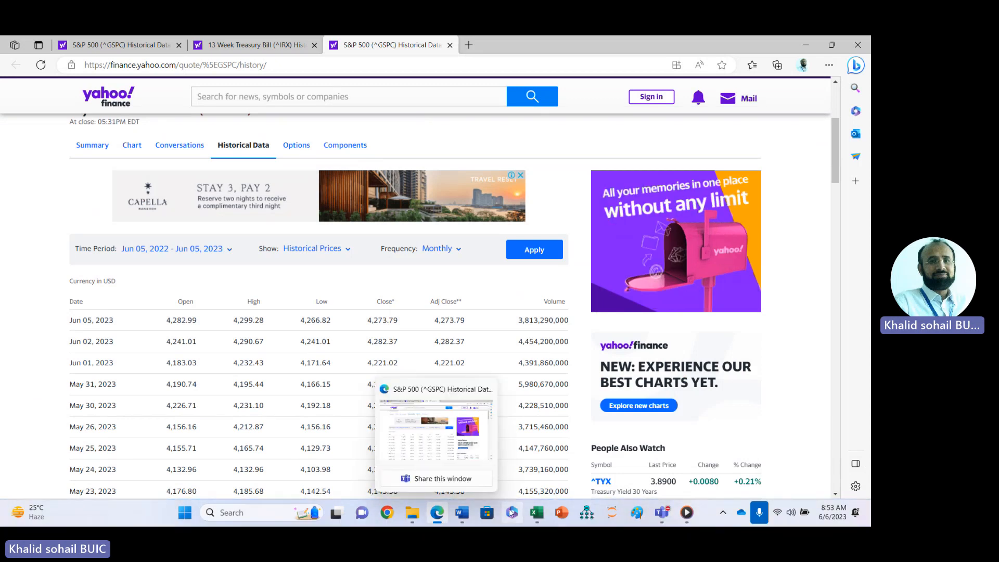
Step: Switch back to the capm-beta-testing-live-vid workbook in Excel and open Sheet1 with the price data
{"action": "mouse_move", "coordinate": [540, 515]}
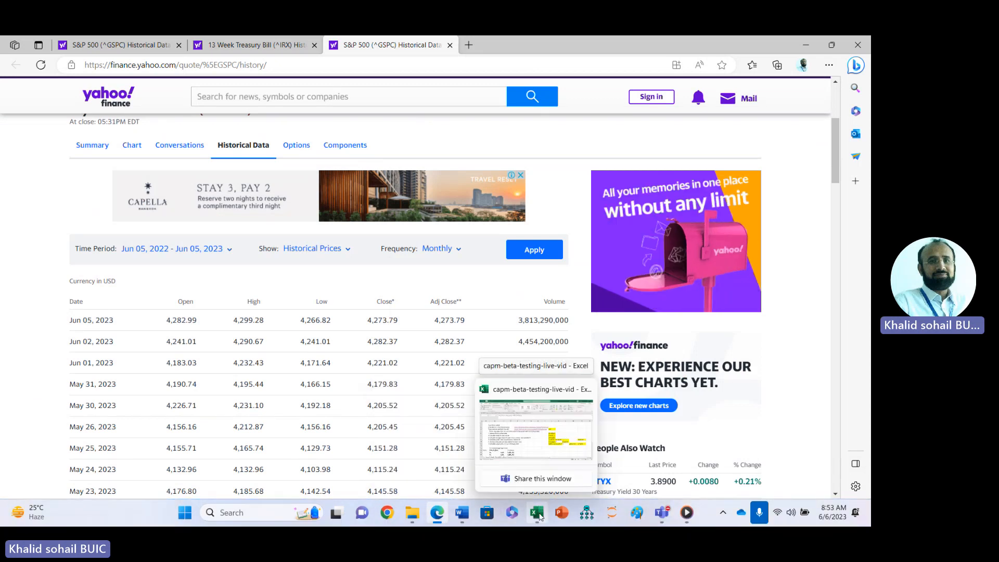
{"action": "left_click", "coordinate": [539, 514]}
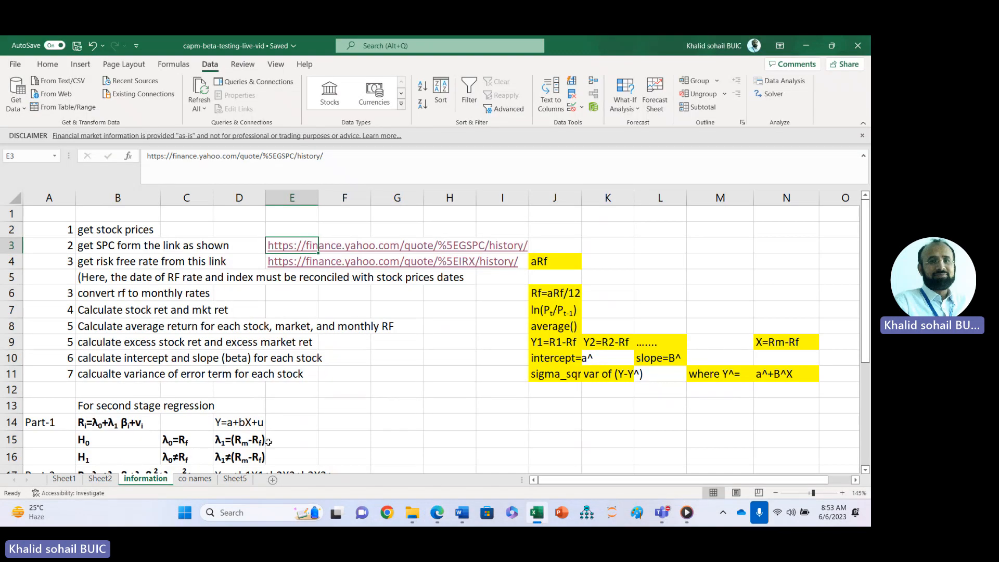
{"action": "left_click", "coordinate": [99, 478]}
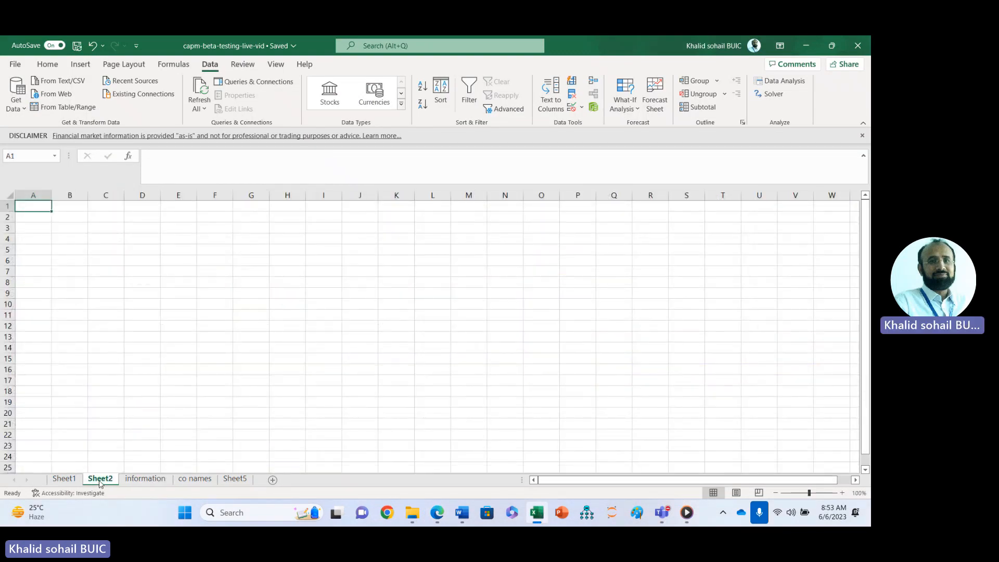
{"action": "left_click", "coordinate": [64, 479]}
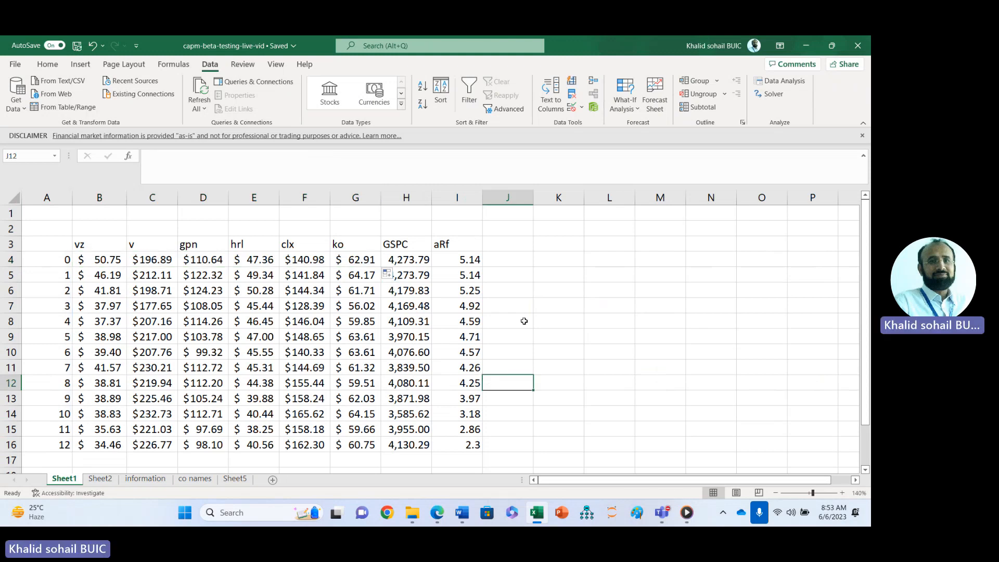
Step: Add the return headers R1 to R6 in J3:O3 and the market return header Rm in P3
{"action": "double_click", "coordinate": [501, 245]}
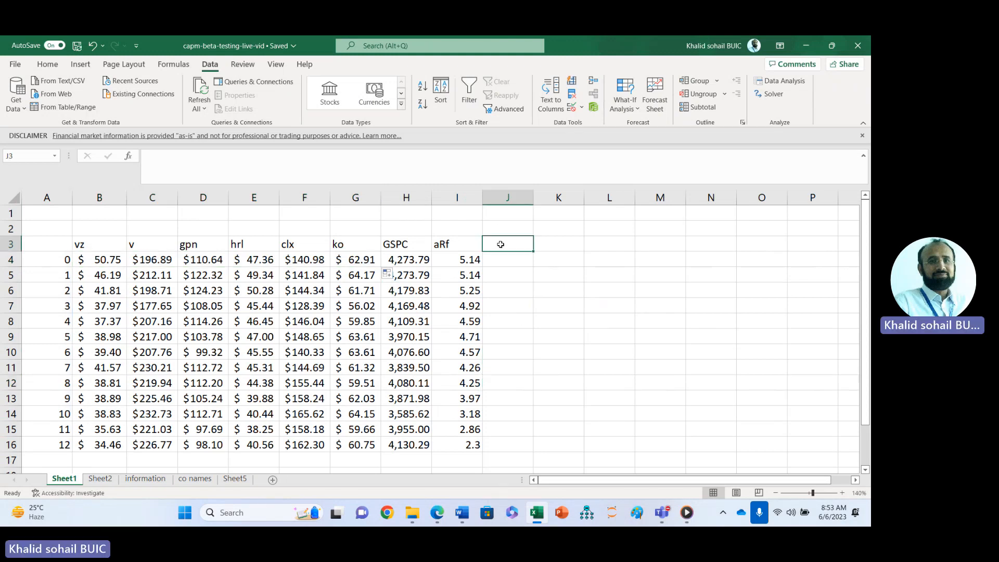
{"action": "type", "text": "R1"}
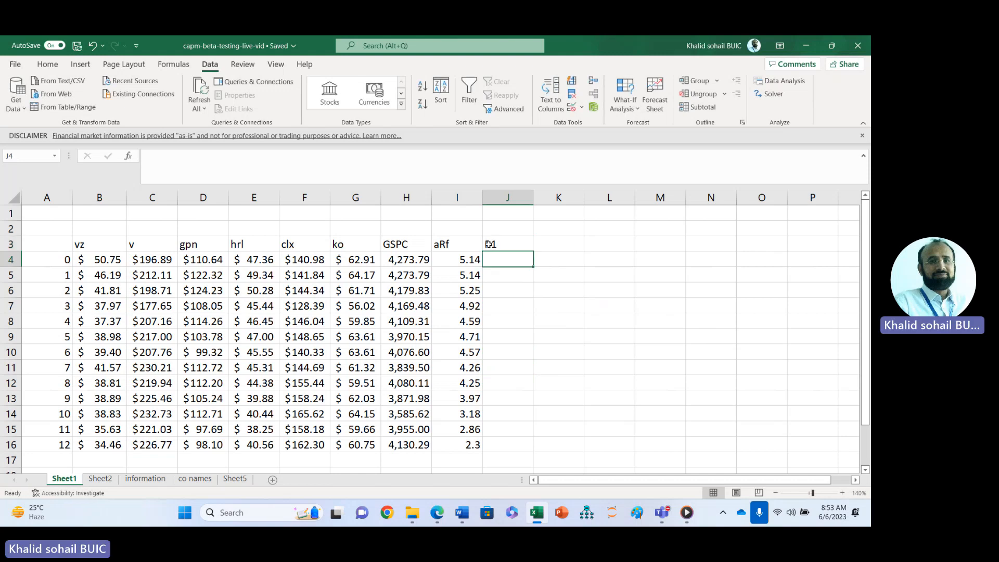
{"action": "left_click_drag", "start_coordinate": [501, 244], "coordinate": [784, 251]}
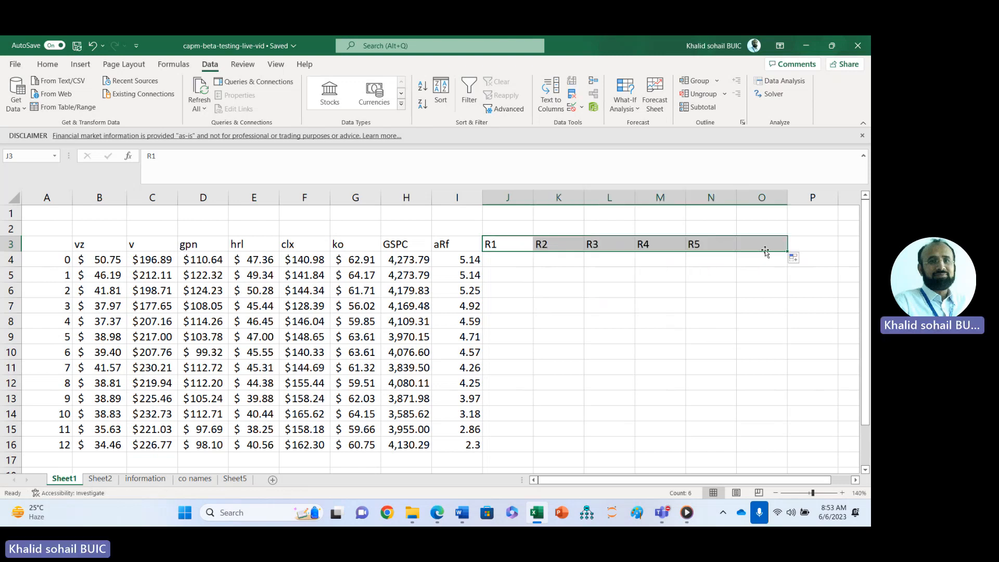
{"action": "left_click", "coordinate": [806, 243]}
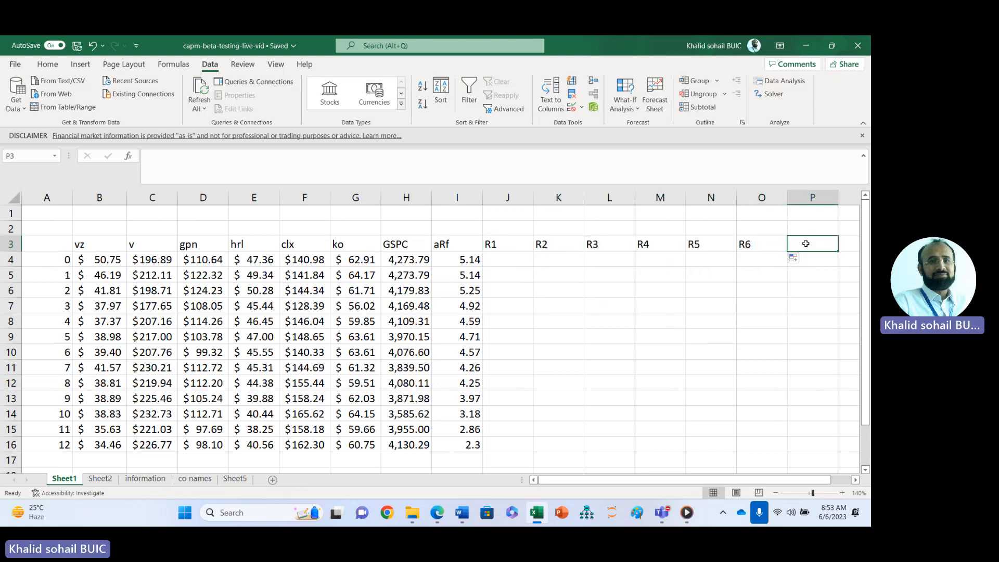
{"action": "type", "text": "Rm"}
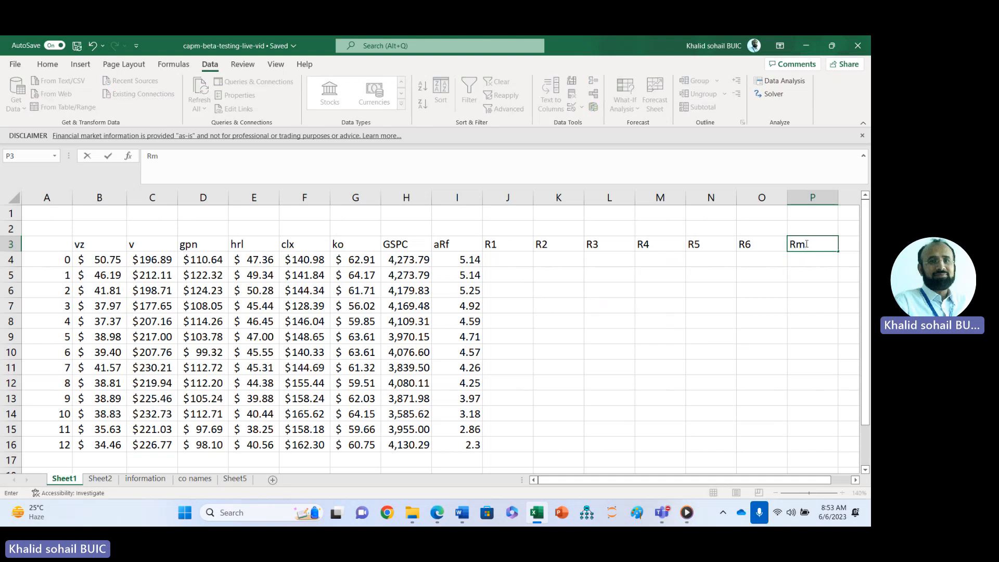
{"action": "key", "text": "Return"}
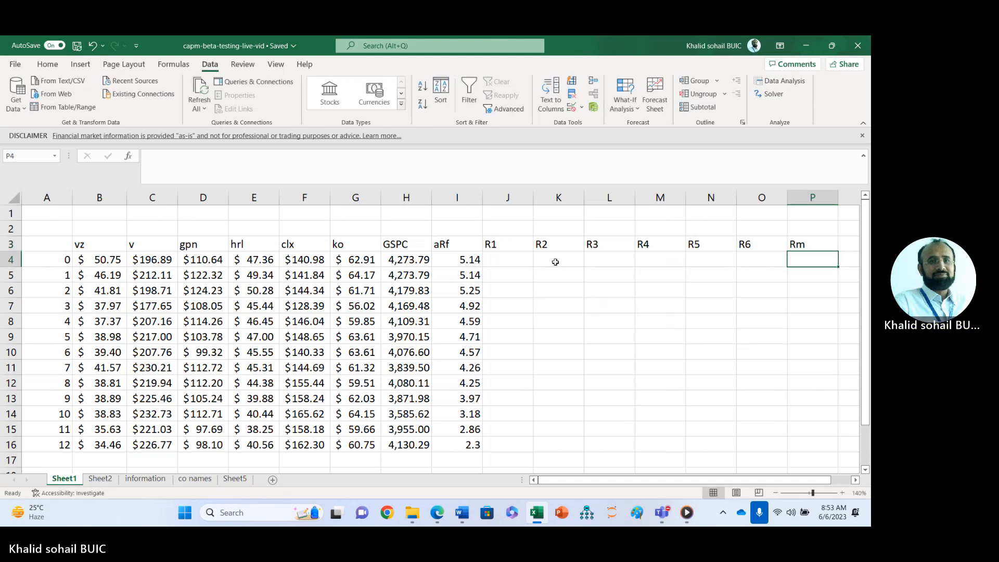
{"action": "left_click", "coordinate": [522, 258]}
{"action": "type", "text": "="}
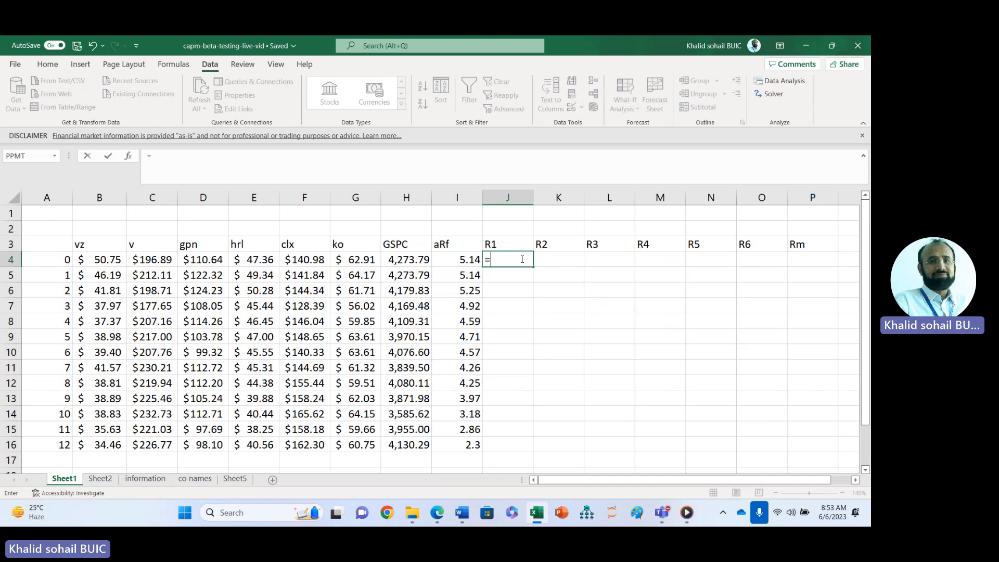
{"action": "type", "text": "ln"}
{"action": "key", "text": "Escape"}
Step: Enter the log return formula =LN(B5/B4) for the vz stock in J5
{"action": "left_click", "coordinate": [493, 278]}
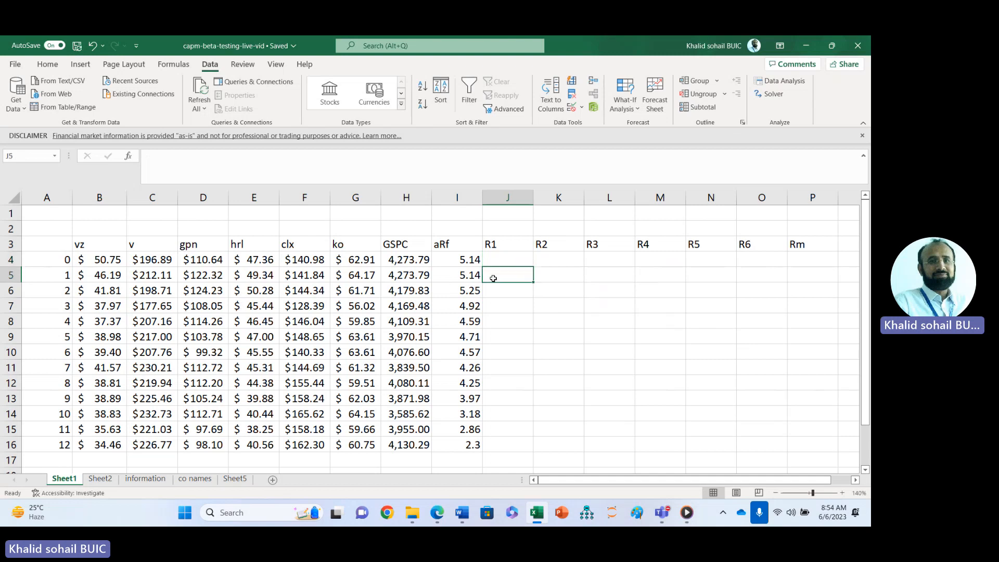
{"action": "type", "text": "="}
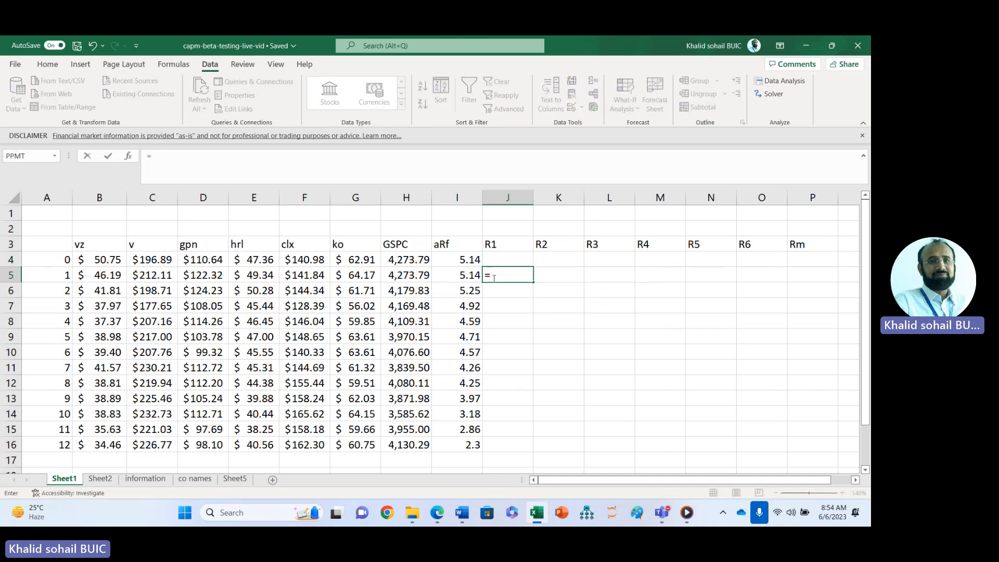
{"action": "type", "text": "ln"}
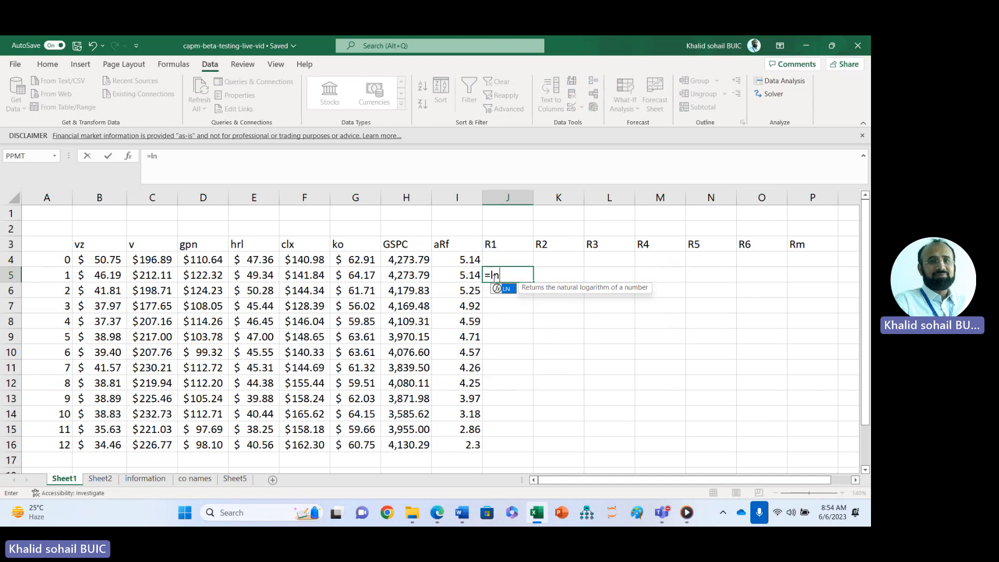
{"action": "type", "text": "("}
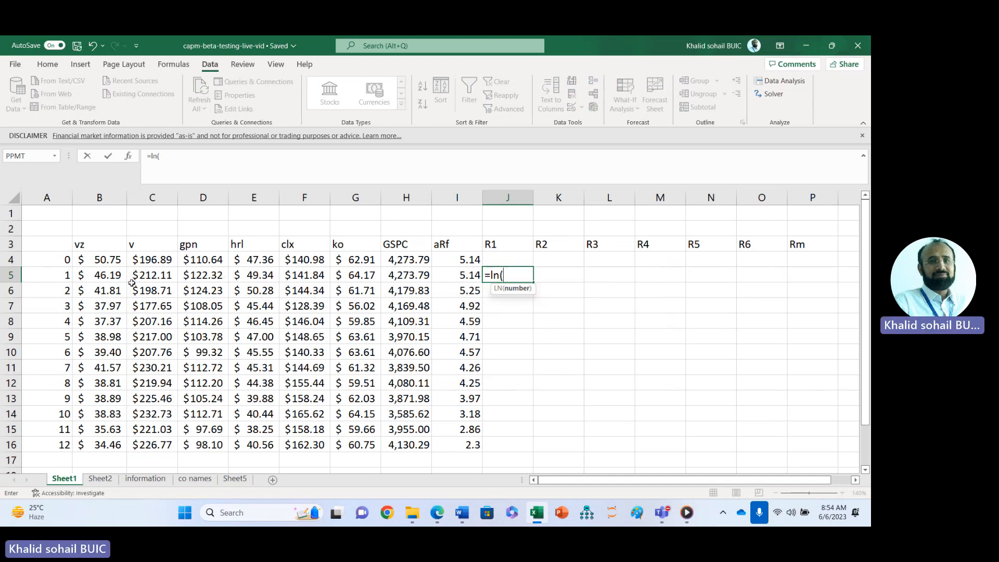
{"action": "left_click", "coordinate": [107, 279]}
{"action": "type", "text": "/"}
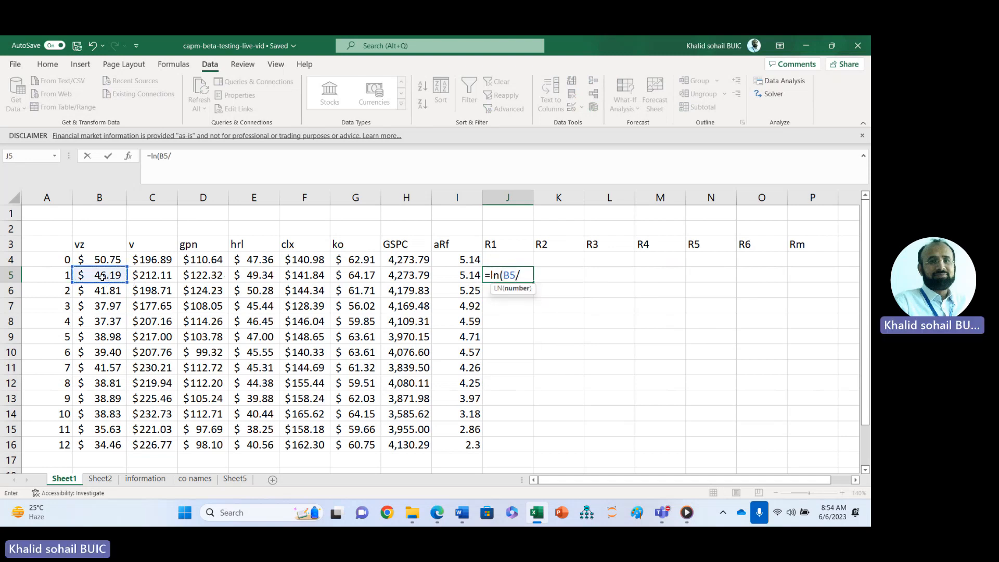
{"action": "left_click", "coordinate": [94, 259]}
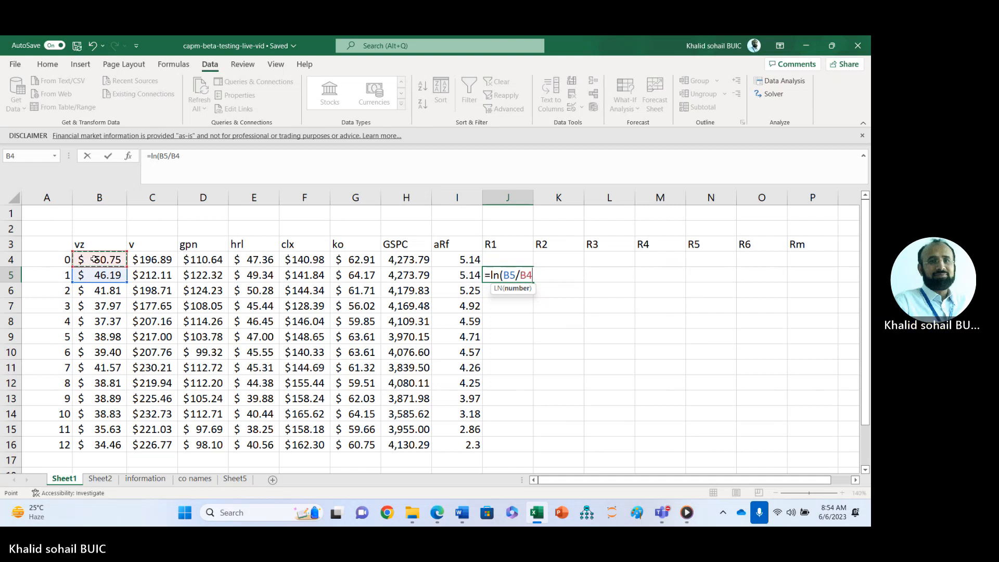
{"action": "type", "text": ")"}
{"action": "key", "text": "Return"}
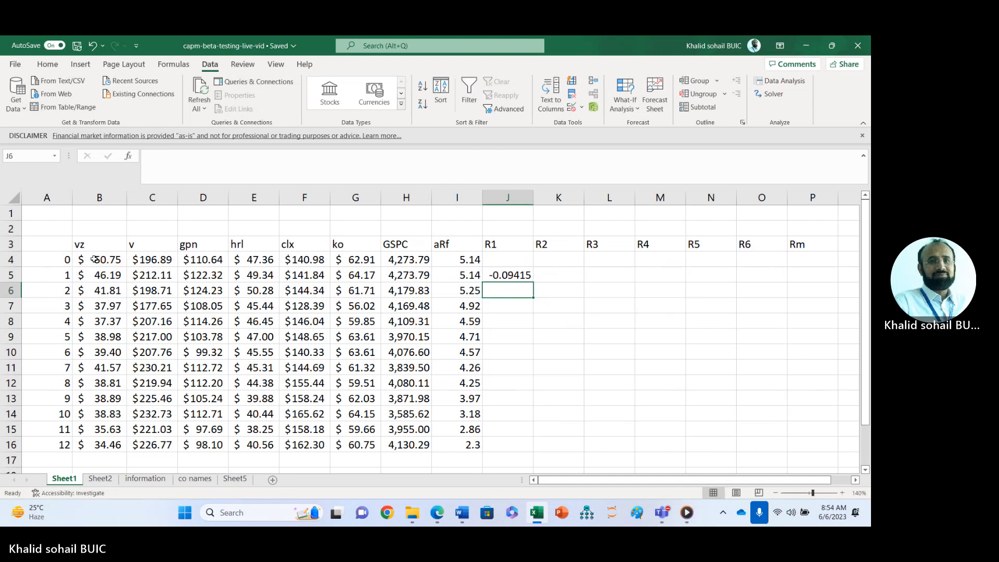
Step: Copy the log return formula from J5 across to P5 and down through row 16
{"action": "left_click", "coordinate": [520, 275]}
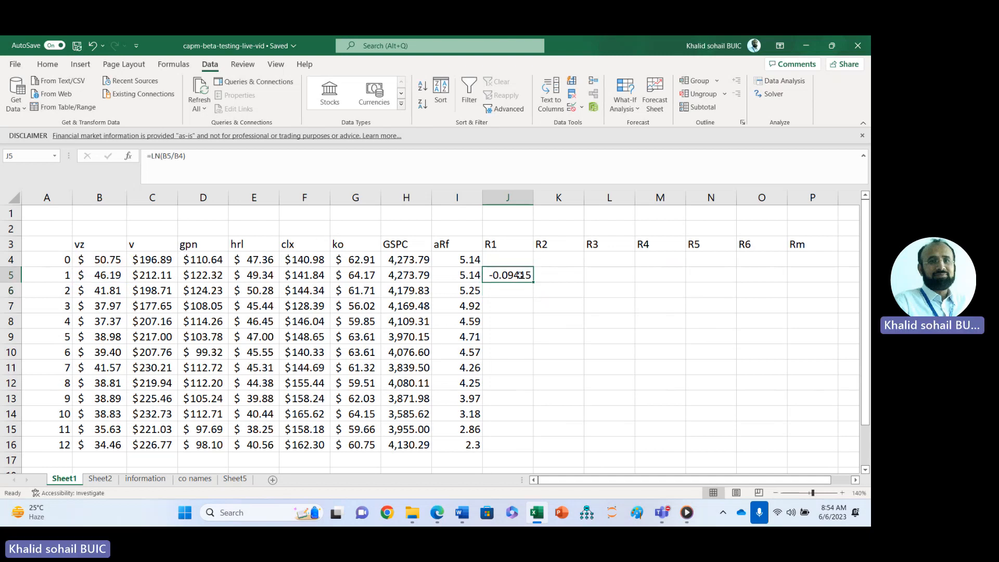
{"action": "left_click_drag", "start_coordinate": [534, 283], "coordinate": [833, 286]}
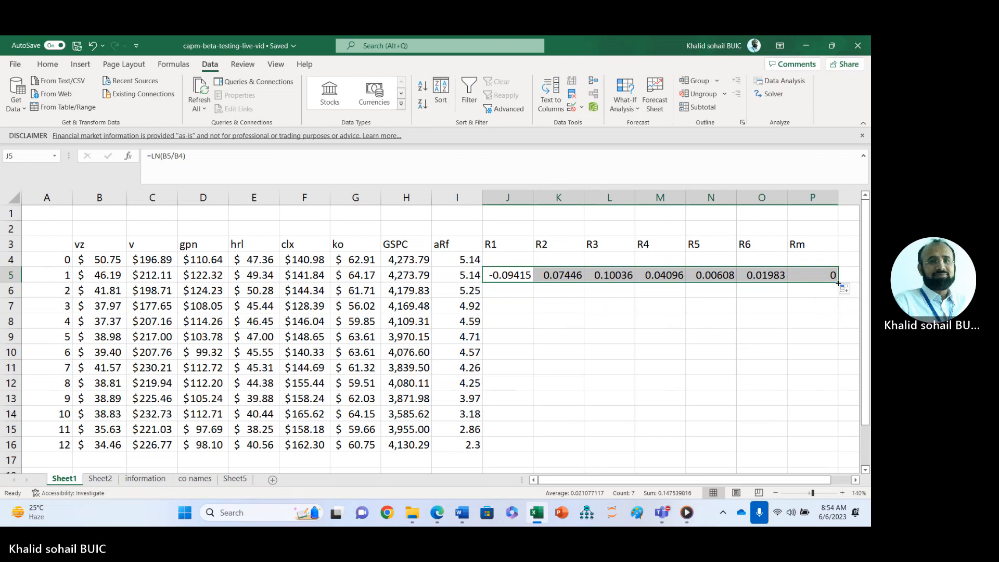
{"action": "left_click_drag", "start_coordinate": [838, 283], "coordinate": [842, 452]}
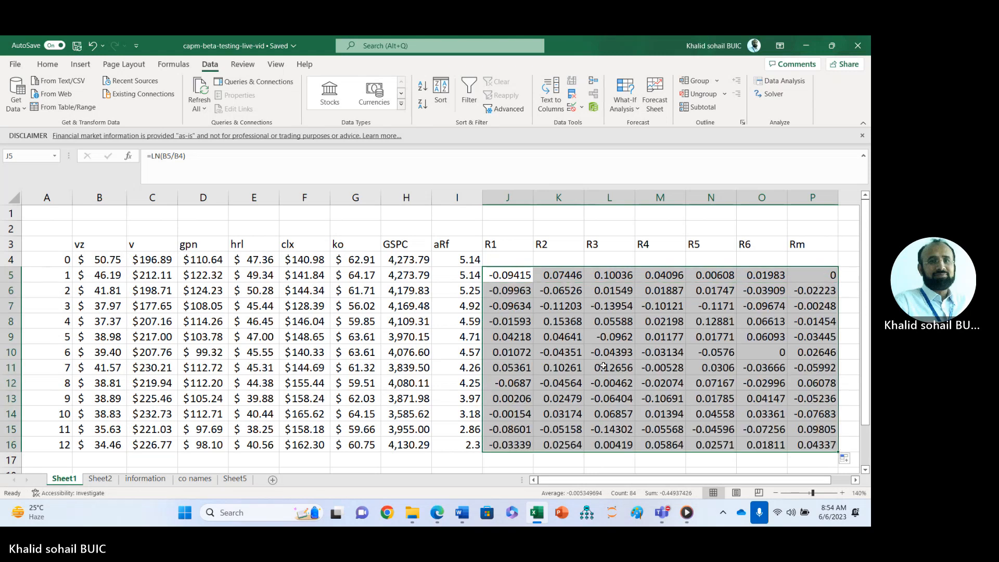
Step: Set the first GSPC price in H4 to 4250
{"action": "left_click", "coordinate": [399, 263]}
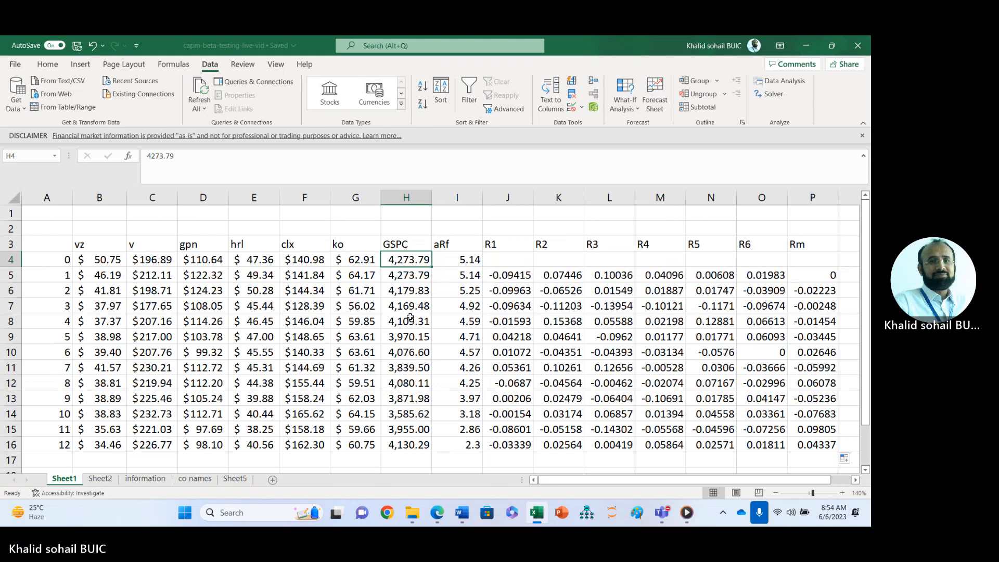
{"action": "type", "text": "4250"}
{"action": "key", "text": "Return"}
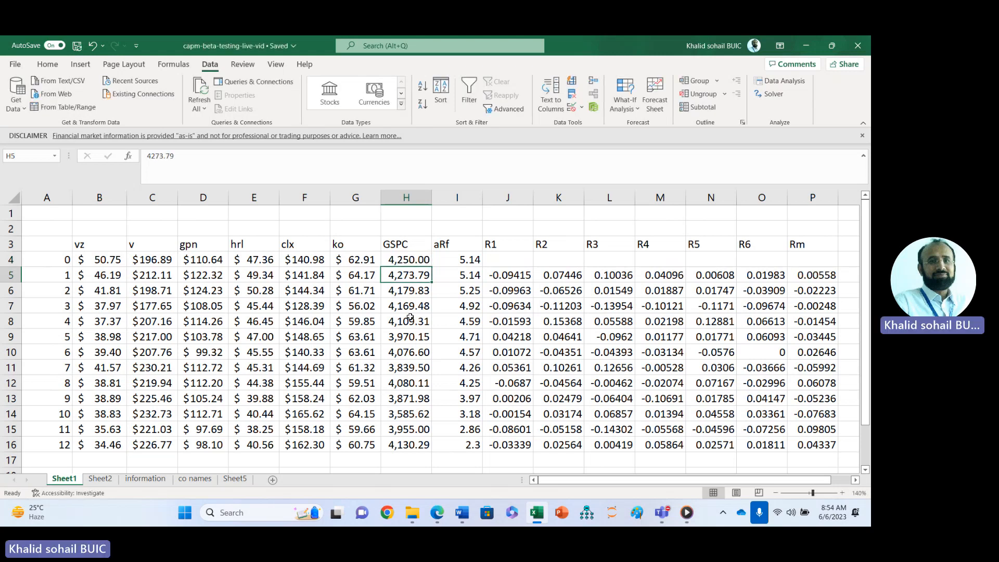
Step: Add the header Rf in Q3, beside the Rm column, for the monthly risk-free rate
{"action": "left_click", "coordinate": [575, 326]}
{"action": "key", "text": "Right"}
{"action": "key", "text": "Right"}
{"action": "key", "text": "Right"}
{"action": "key", "text": "Right"}
{"action": "key", "text": "Right"}
{"action": "key", "text": "Right"}
{"action": "key", "text": "Right"}
{"action": "key", "text": "Right"}
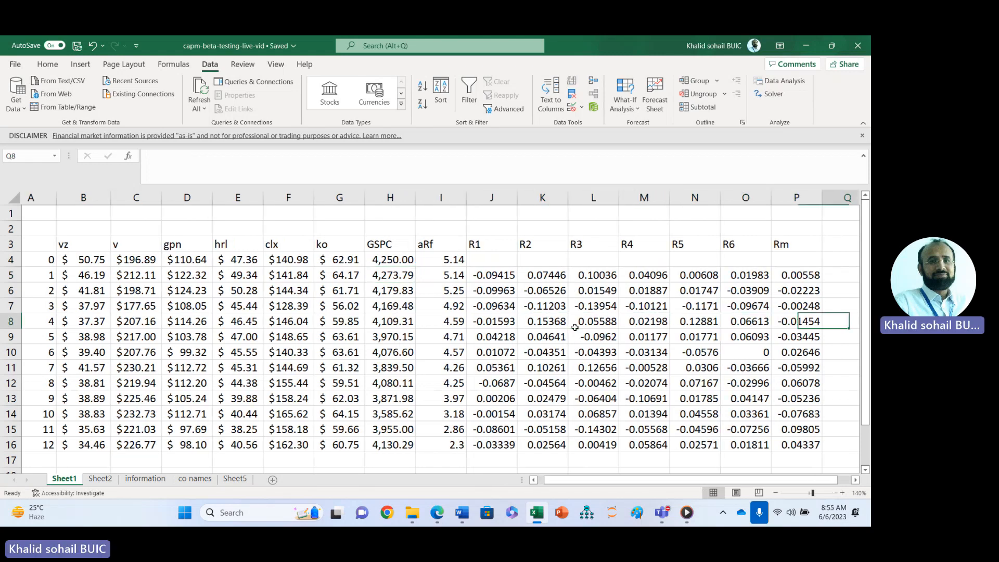
{"action": "key", "text": "Left"}
{"action": "key", "text": "Left"}
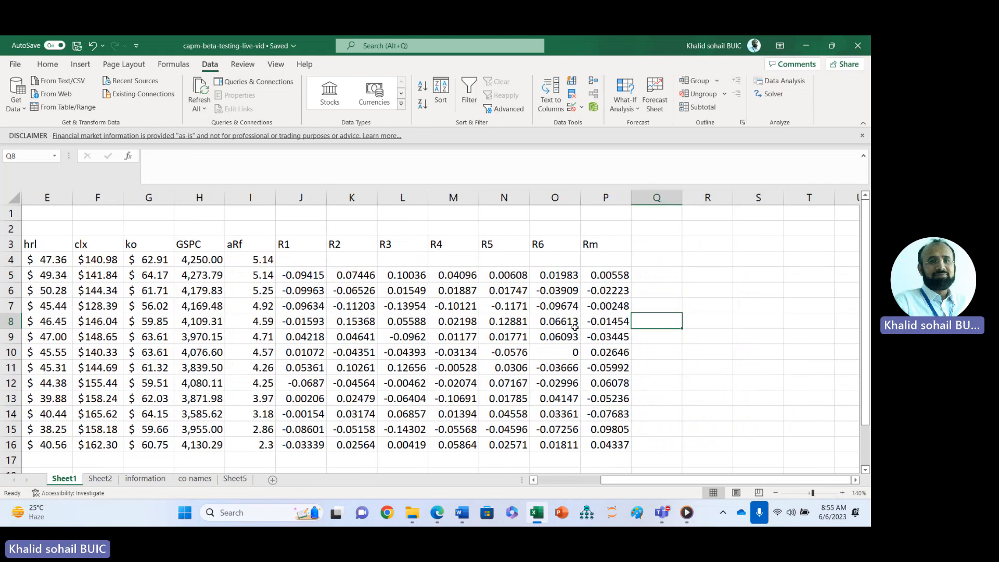
{"action": "key", "text": "Up"}
{"action": "key", "text": "Up"}
{"action": "key", "text": "Up"}
{"action": "key", "text": "Up"}
{"action": "key", "text": "Up"}
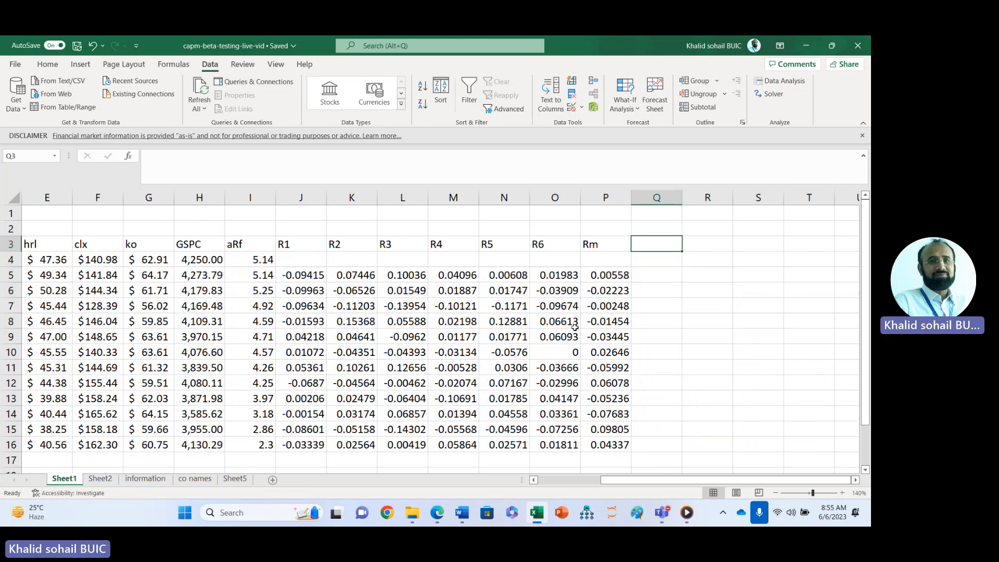
{"action": "type", "text": "Rf"}
{"action": "key", "text": "Return"}
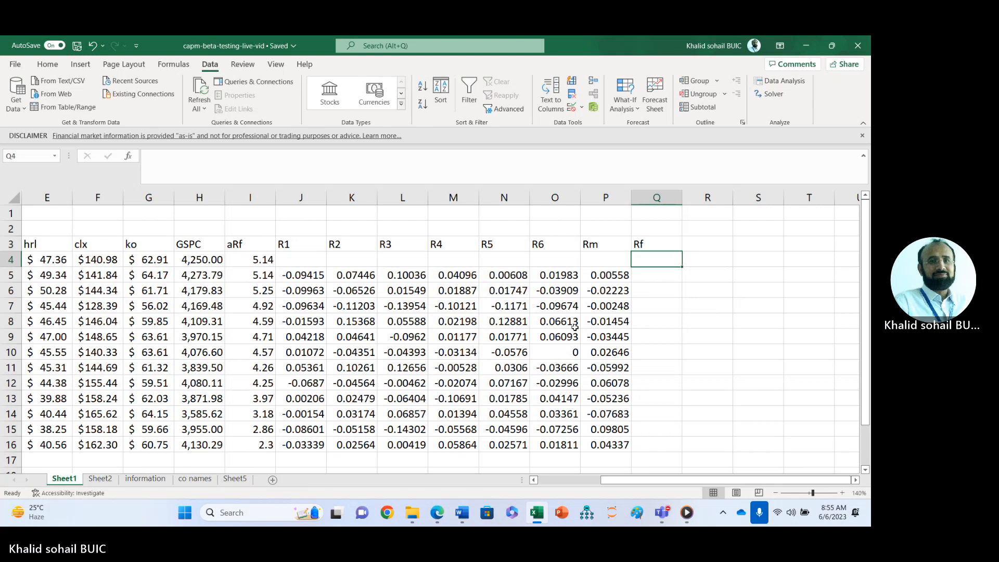
Step: Enter =I5/12 in Q5 to convert the annual risk-free rate to monthly and fill it down to Q16
{"action": "key", "text": "Down"}
{"action": "type", "text": "="}
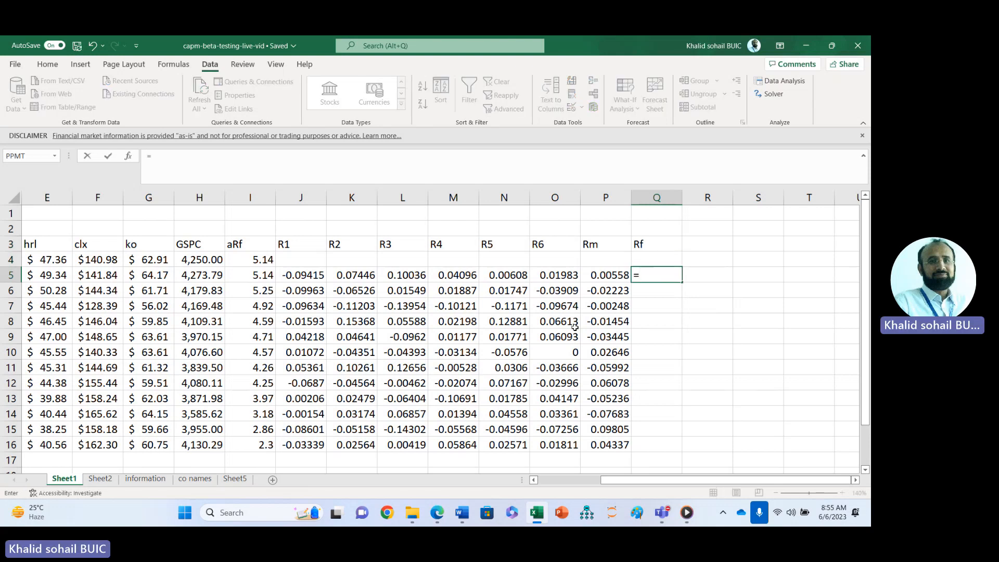
{"action": "key", "text": "Left"}
{"action": "key", "text": "Left"}
{"action": "key", "text": "Left"}
{"action": "key", "text": "Left"}
{"action": "key", "text": "Left"}
{"action": "key", "text": "Left"}
{"action": "key", "text": "Left"}
{"action": "key", "text": "Left"}
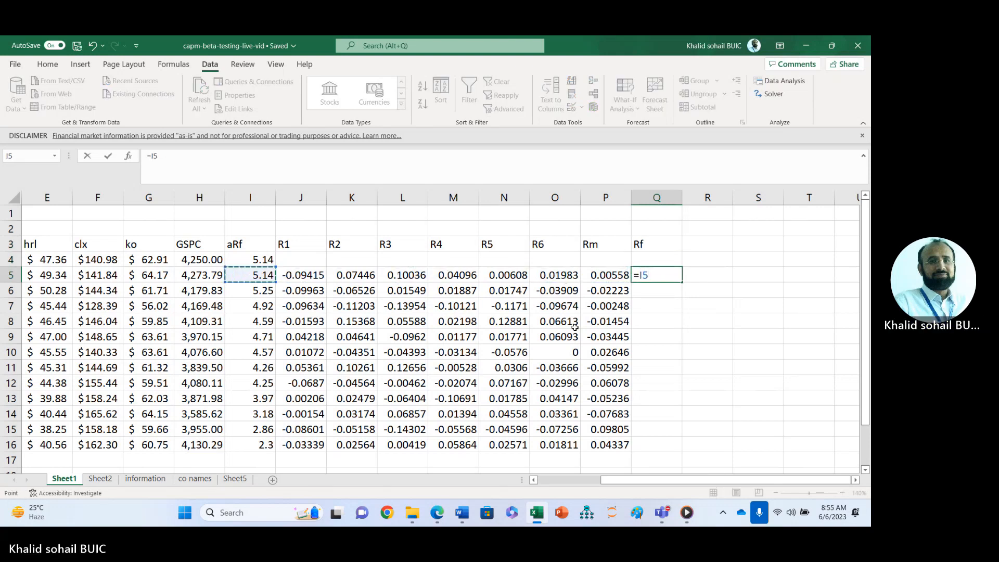
{"action": "type", "text": "/12"}
{"action": "key", "text": "Return"}
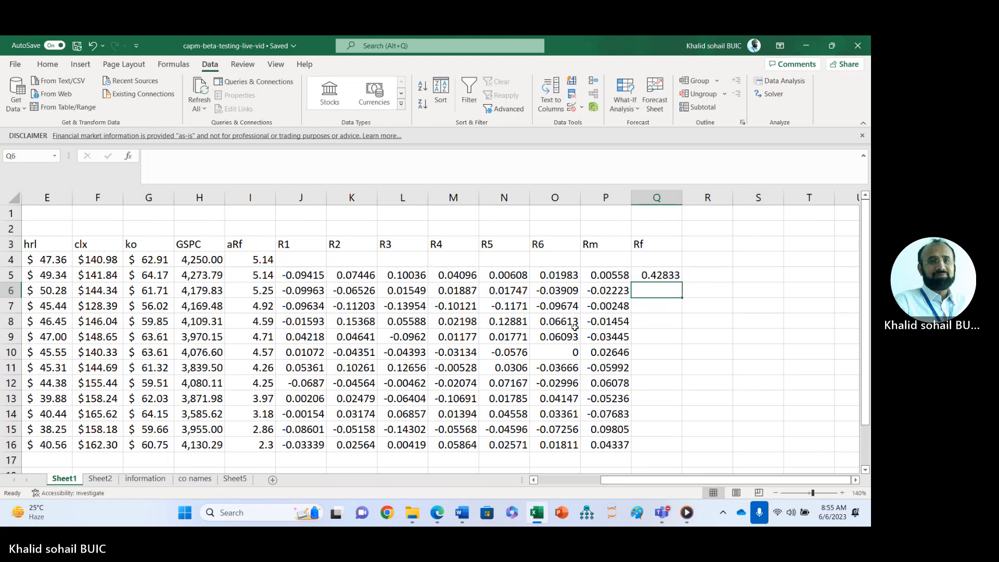
{"action": "left_click", "coordinate": [649, 278]}
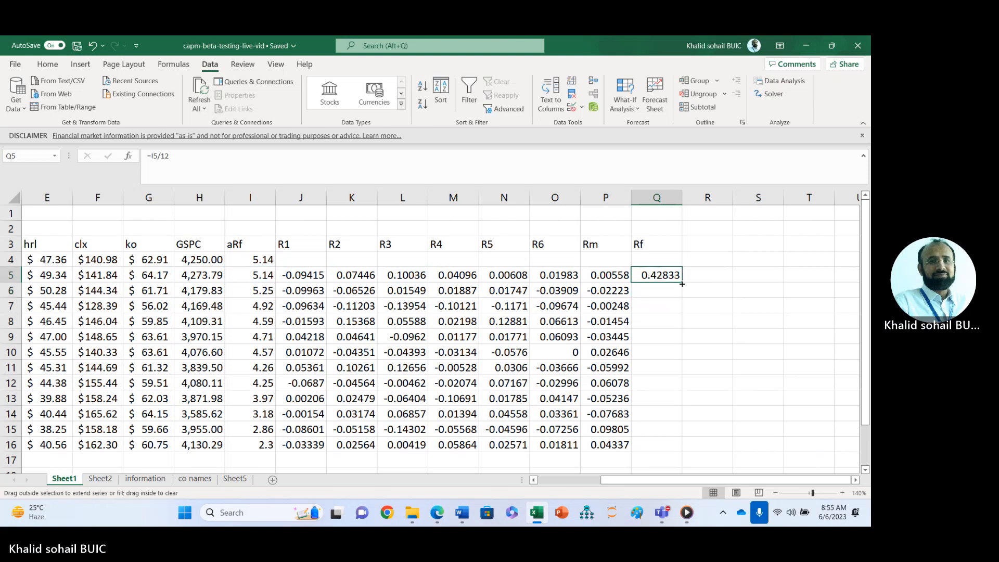
{"action": "double_click", "coordinate": [682, 282]}
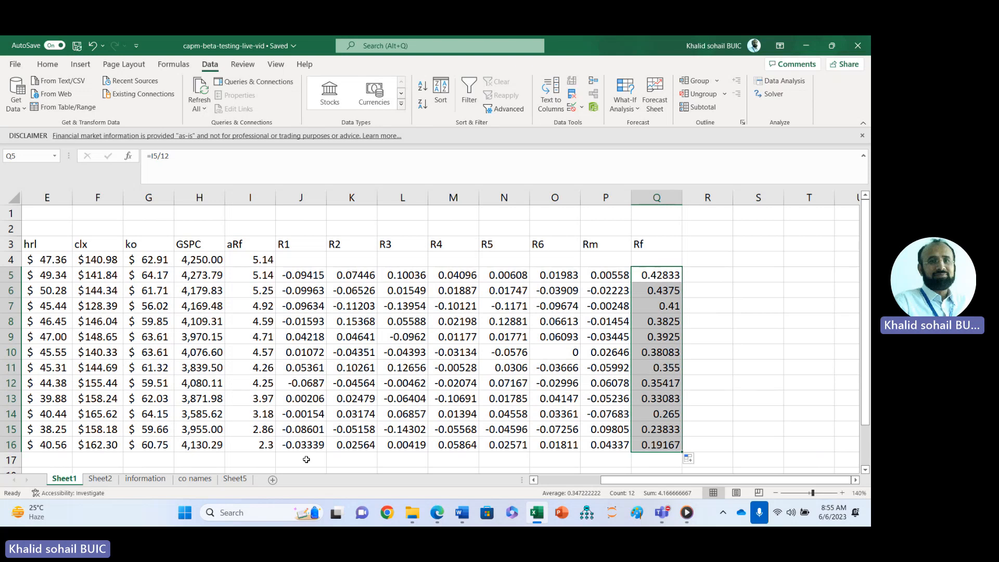
Step: Label the row below the data with avg in I17 and move to J17 under the R1 column
{"action": "left_click", "coordinate": [263, 460]}
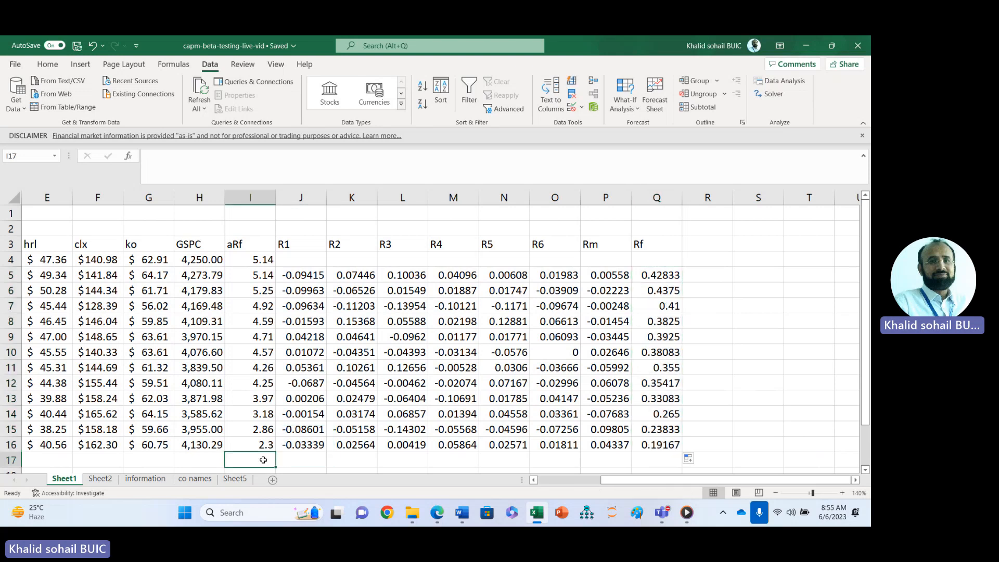
{"action": "type", "text": "avg"}
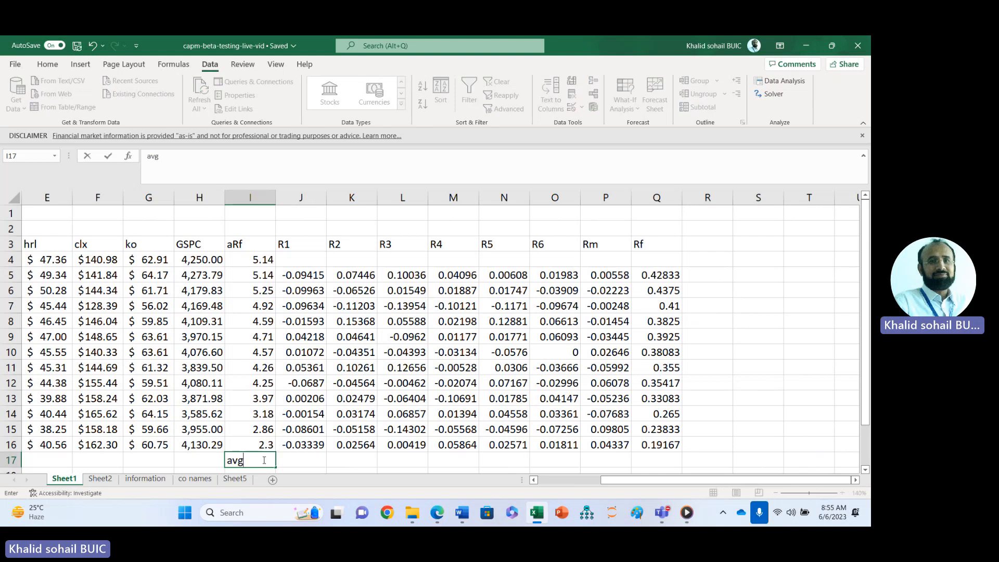
{"action": "key", "text": "Return"}
{"action": "key", "text": "Up"}
{"action": "key", "text": "Right"}
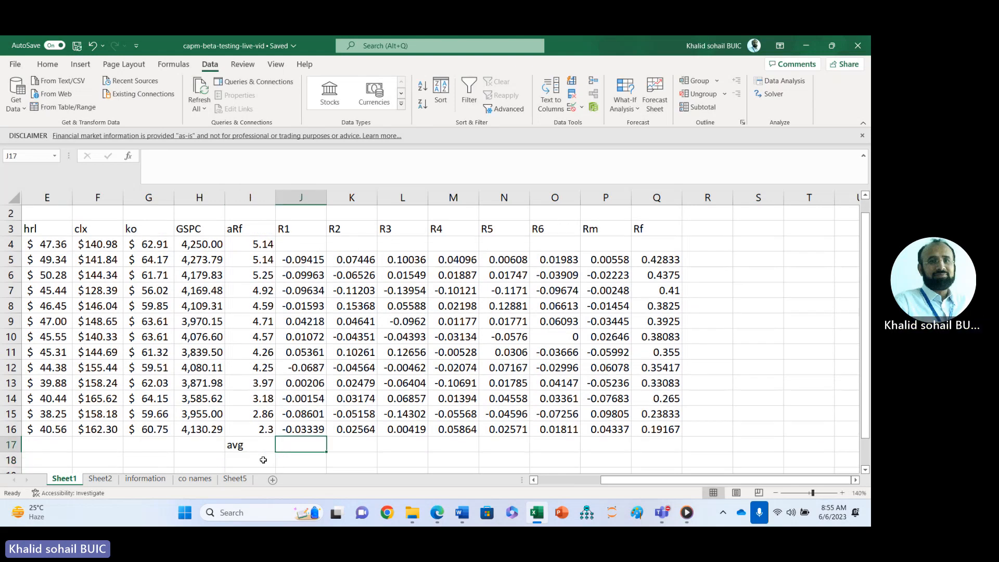
Step: Enter =AVERAGE(J5:J16) in J17 and fill it across to Q17 under the return and Rf columns
{"action": "type", "text": "=av"}
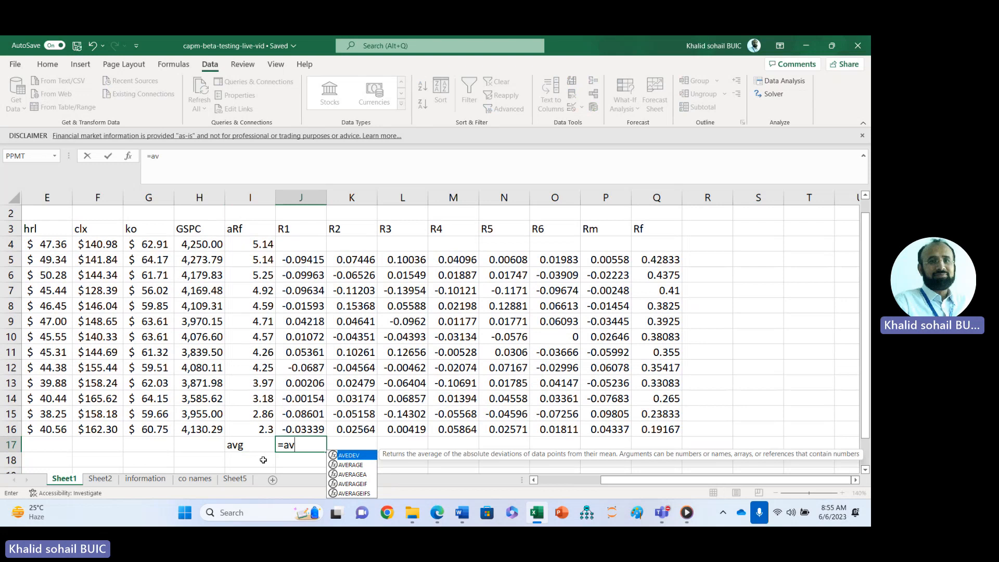
{"action": "left_click", "coordinate": [350, 464]}
{"action": "double_click", "coordinate": [350, 465]}
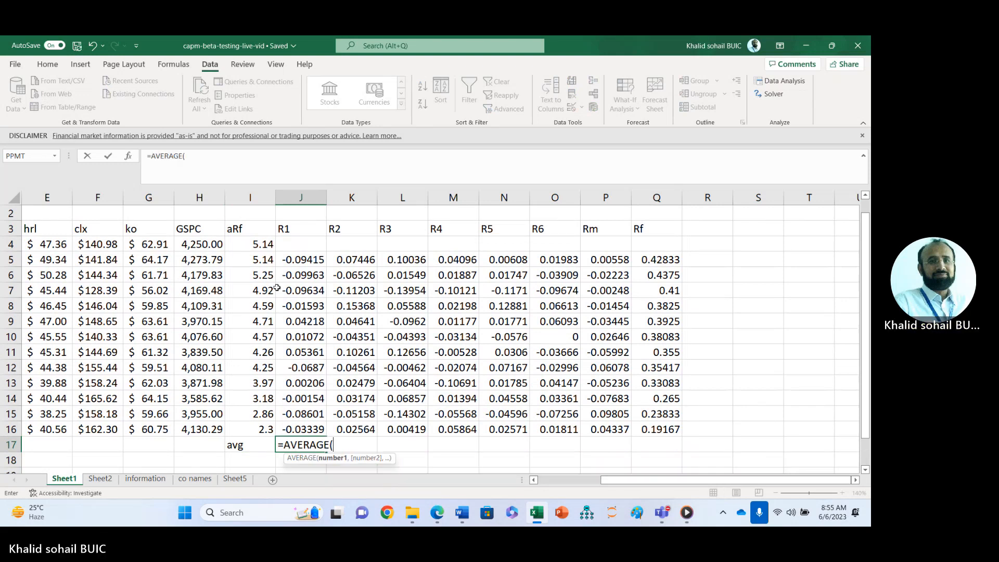
{"action": "left_click", "coordinate": [291, 260]}
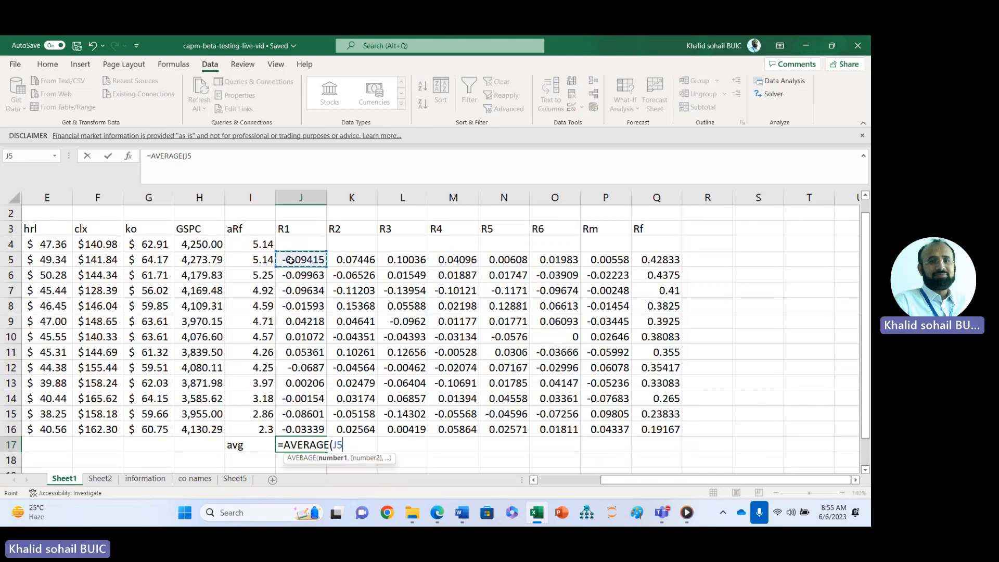
{"action": "key", "text": "ctrl+shift+Down"}
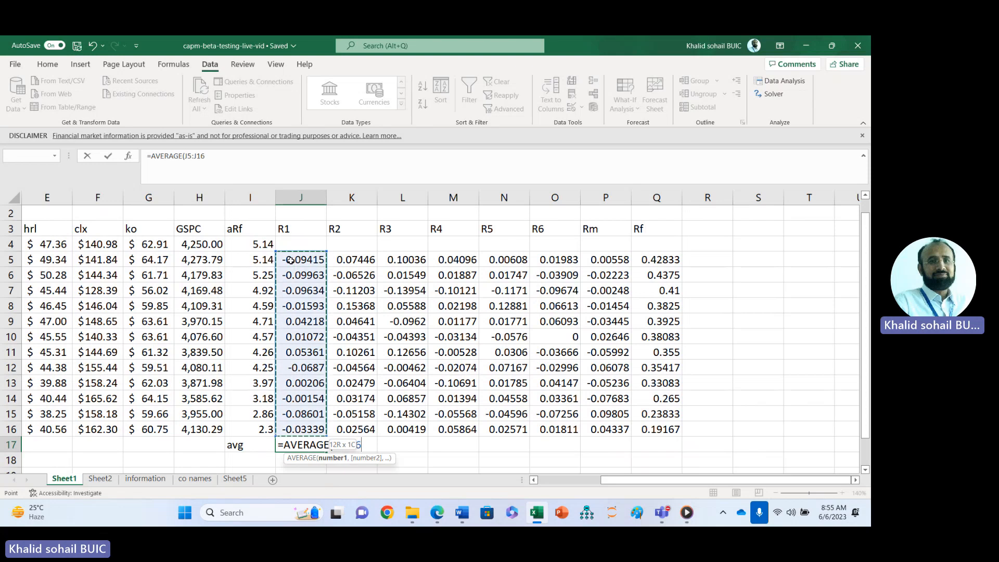
{"action": "key", "text": "Tab"}
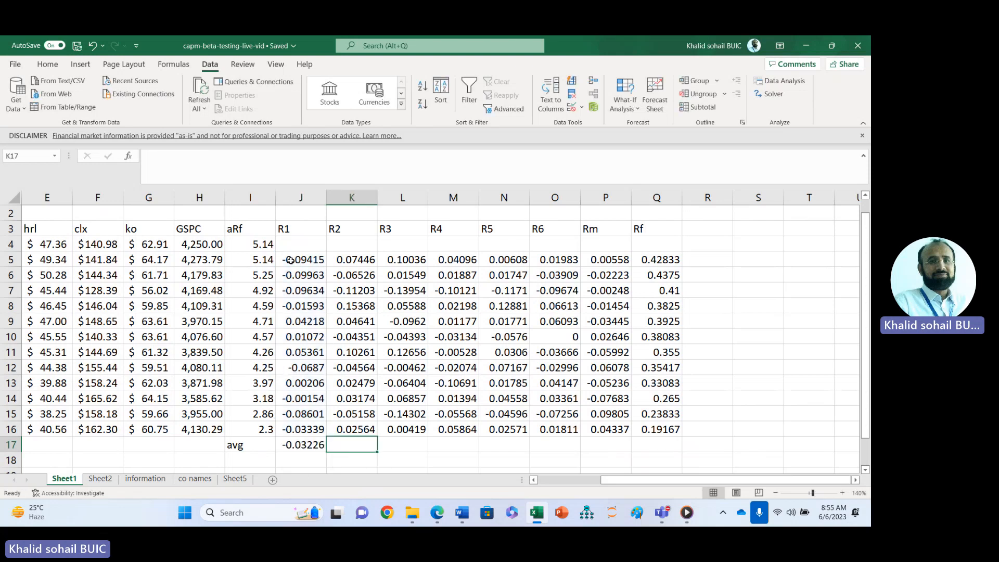
{"action": "left_click", "coordinate": [300, 445]}
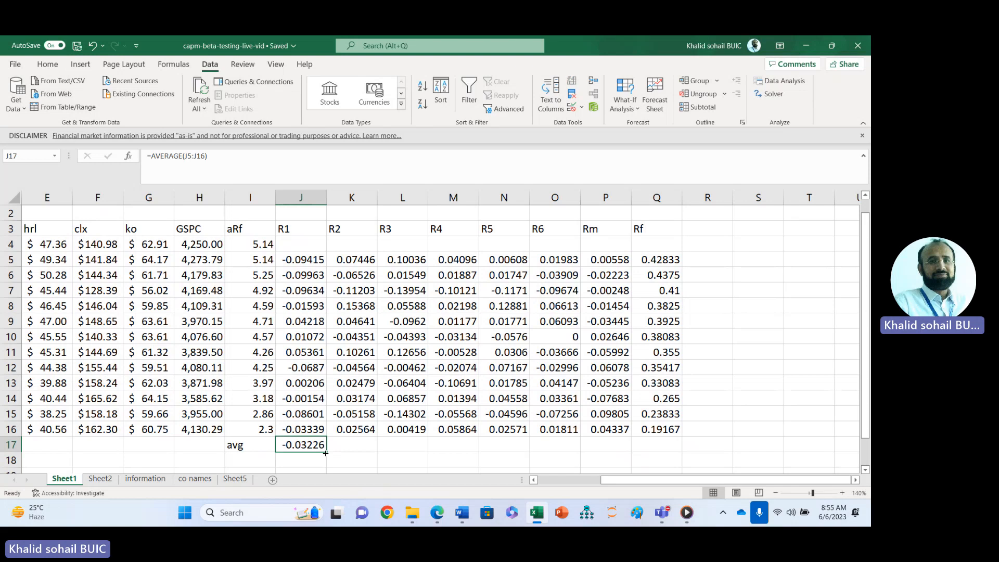
{"action": "left_click_drag", "start_coordinate": [325, 454], "coordinate": [679, 452]}
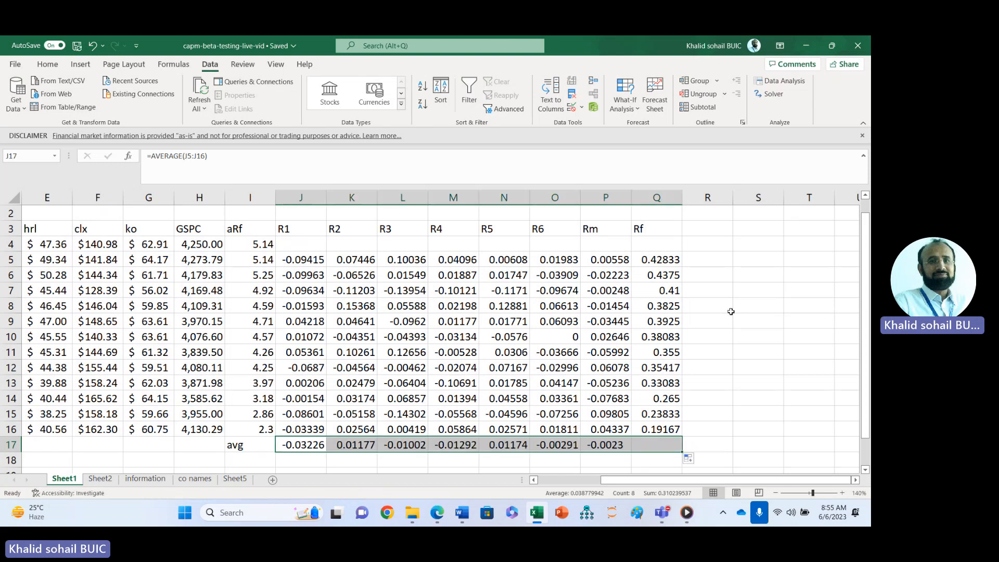
Step: Add the header Y1 in R3, beside Rf, and extend the series across to Y6 in W3
{"action": "left_click", "coordinate": [699, 229]}
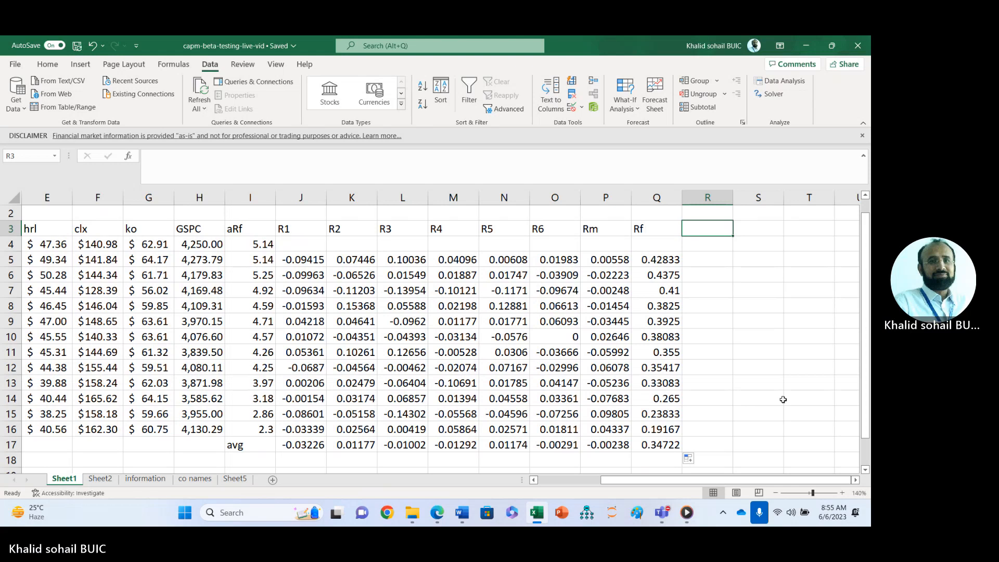
{"action": "left_click", "coordinate": [774, 494]}
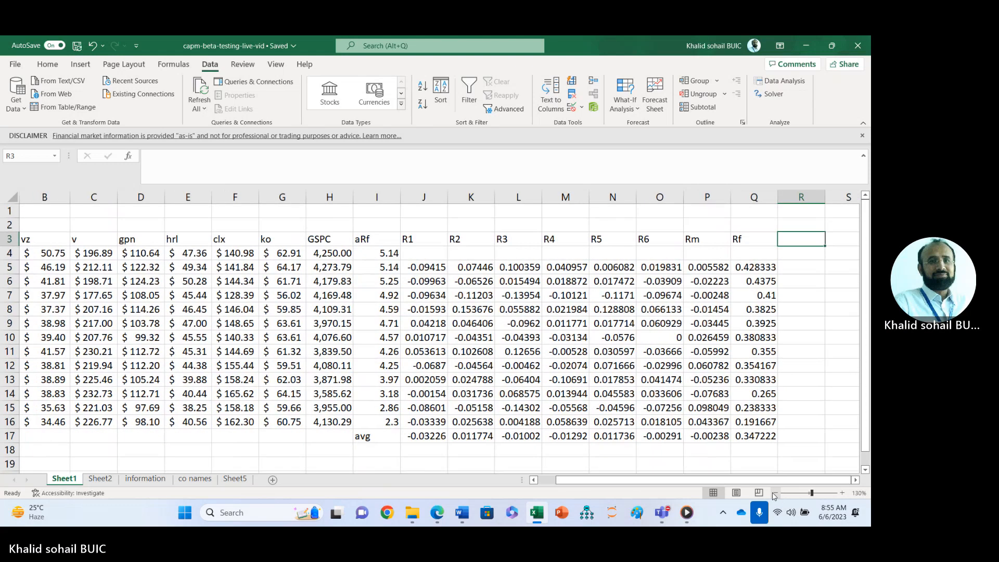
{"action": "left_click", "coordinate": [855, 480]}
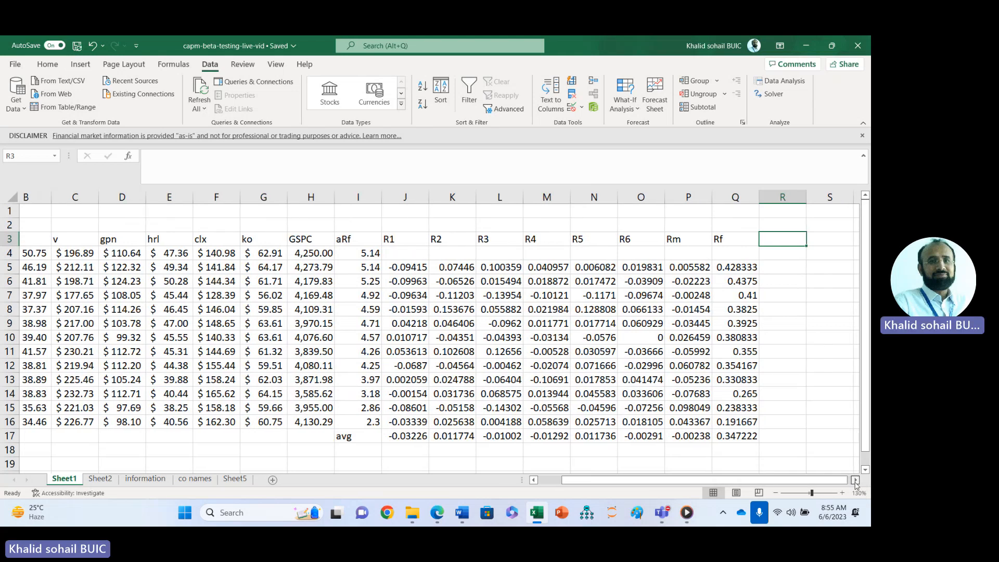
{"action": "left_click", "coordinate": [855, 480]}
{"action": "left_click", "coordinate": [855, 480]}
{"action": "left_click", "coordinate": [855, 480]}
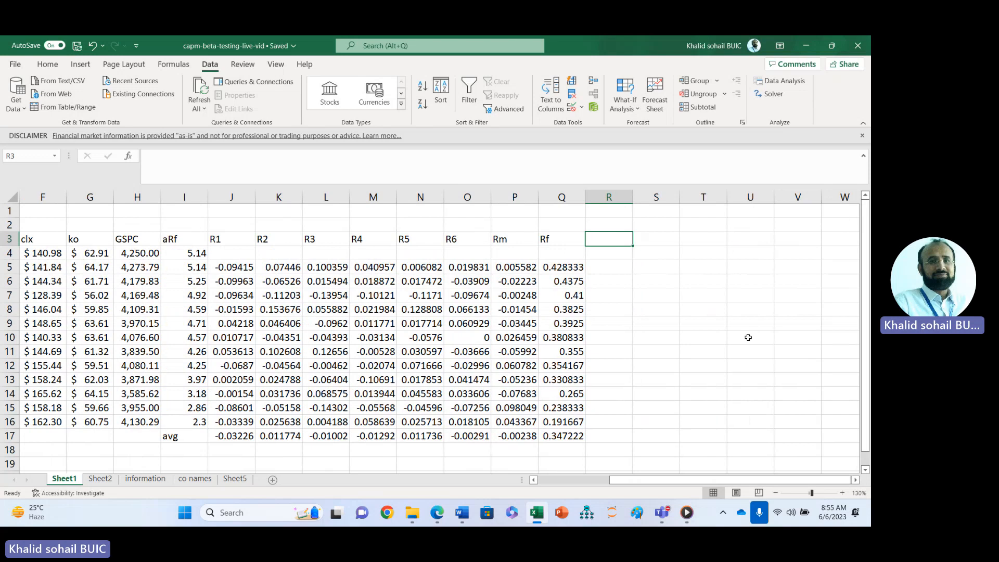
{"action": "type", "text": "Y1"}
{"action": "key", "text": "Return"}
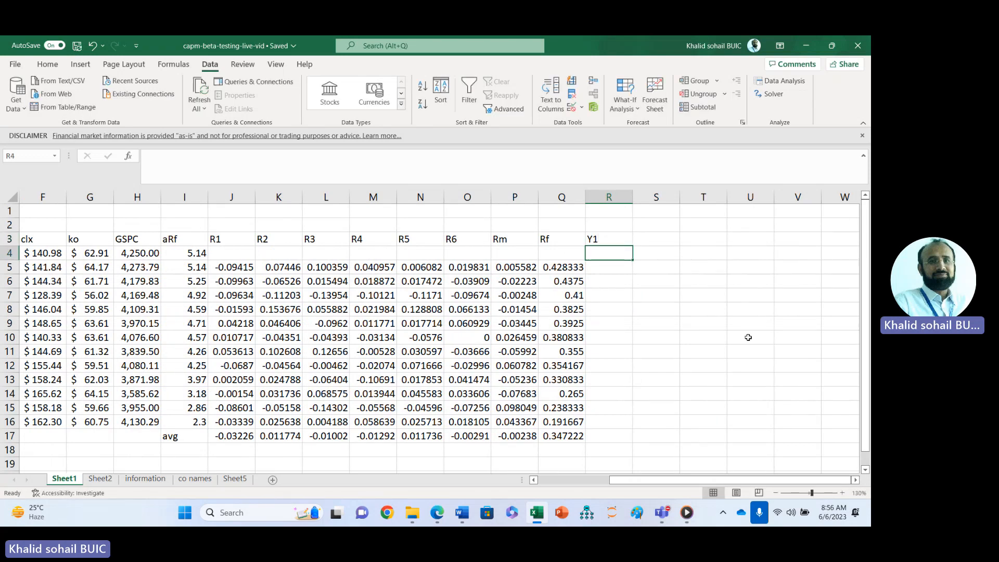
{"action": "left_click", "coordinate": [597, 242]}
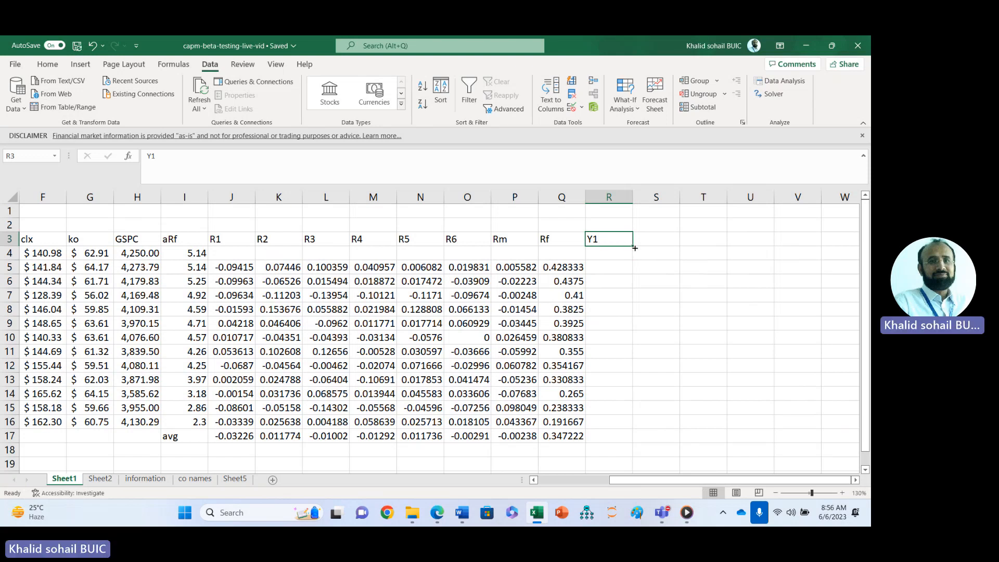
{"action": "left_click_drag", "start_coordinate": [633, 247], "coordinate": [853, 260]}
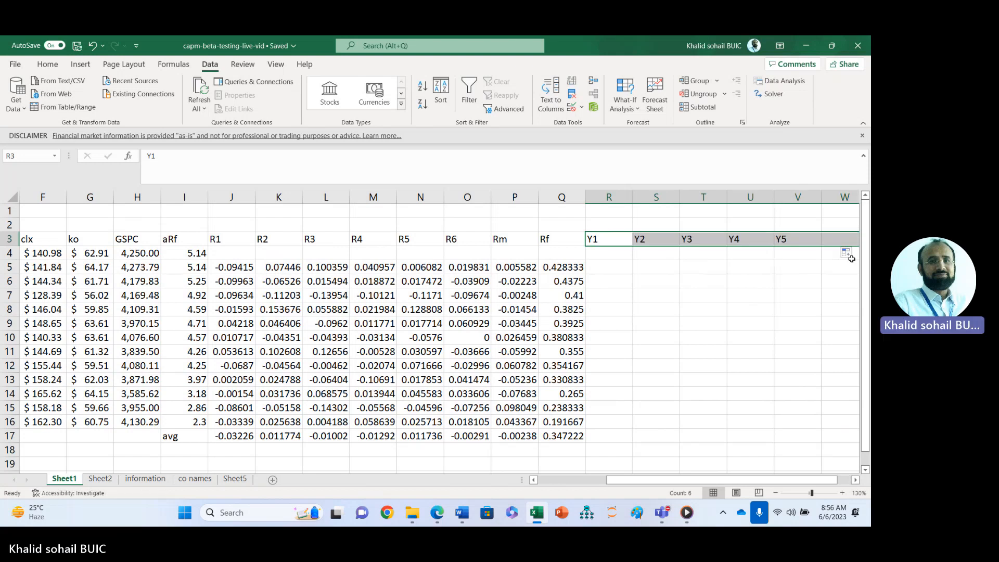
Step: Add the header X in X3, directly after the Y6 column
{"action": "key", "text": "Right"}
{"action": "key", "text": "Right"}
{"action": "key", "text": "Right"}
{"action": "key", "text": "Right"}
{"action": "key", "text": "Right"}
{"action": "key", "text": "Right"}
{"action": "key", "text": "Right"}
{"action": "key", "text": "Right"}
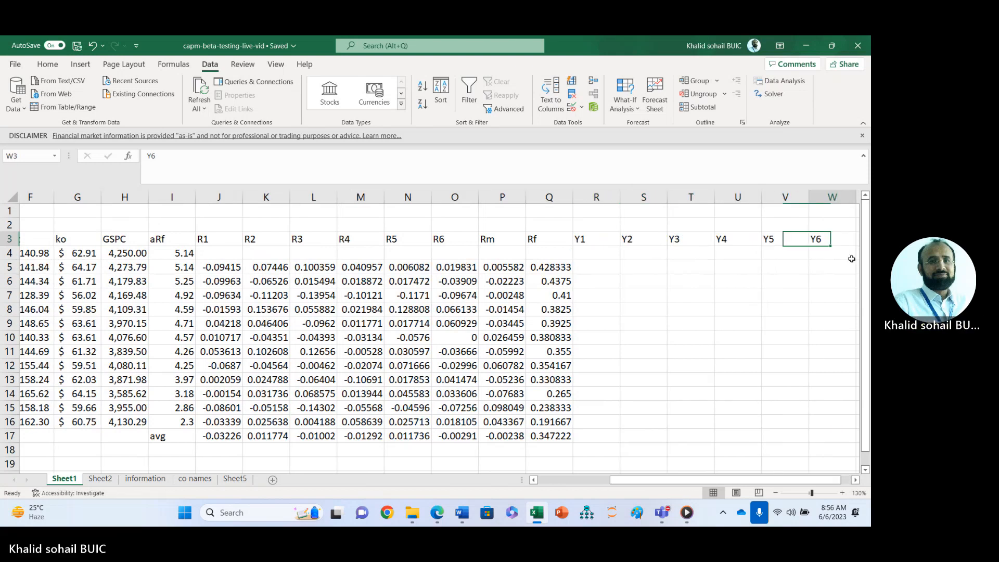
{"action": "key", "text": "Left"}
{"action": "key", "text": "Left"}
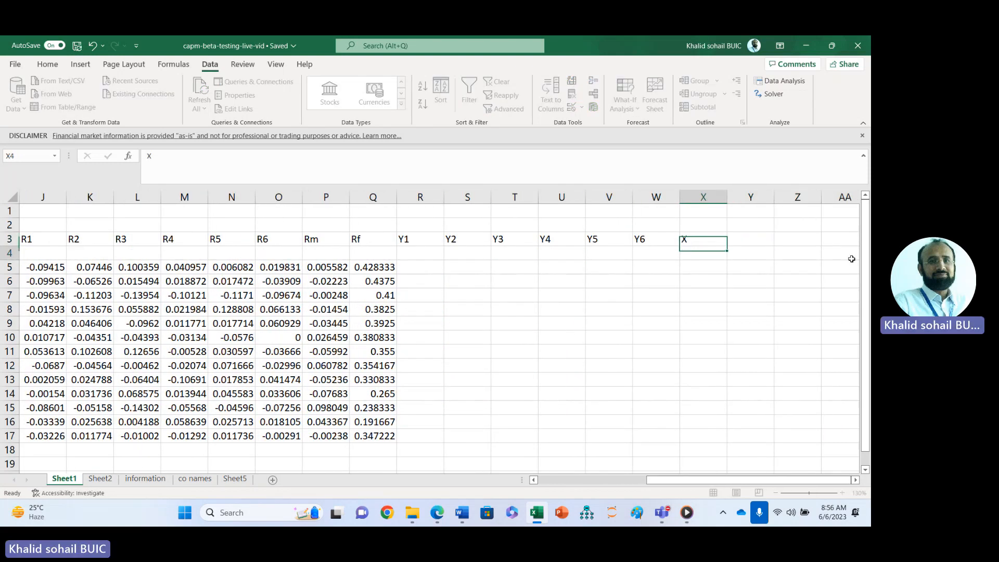
{"action": "type", "text": "X"}
{"action": "key", "text": "Return"}
Step: Label the X column with Excess mkt ret in X2, above its header
{"action": "key", "text": "Up"}
{"action": "key", "text": "Up"}
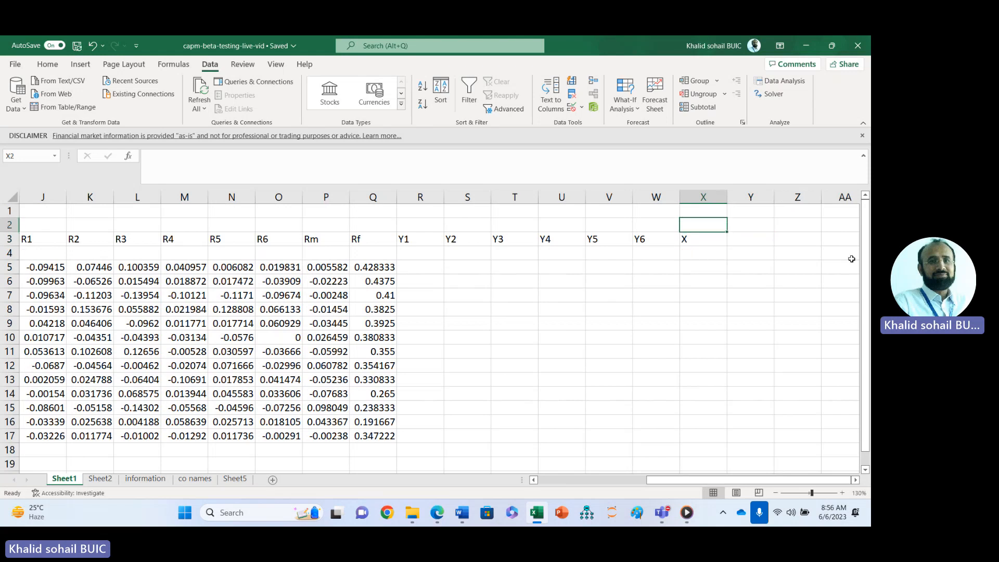
{"action": "type", "text": "Excess"}
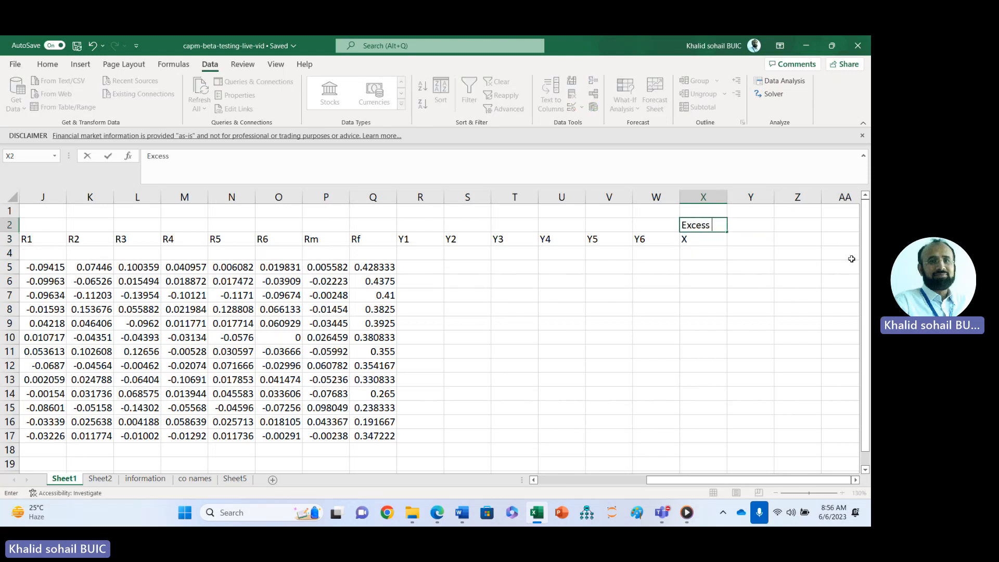
{"action": "type", "text": " mkt ret"}
{"action": "key", "text": "Return"}
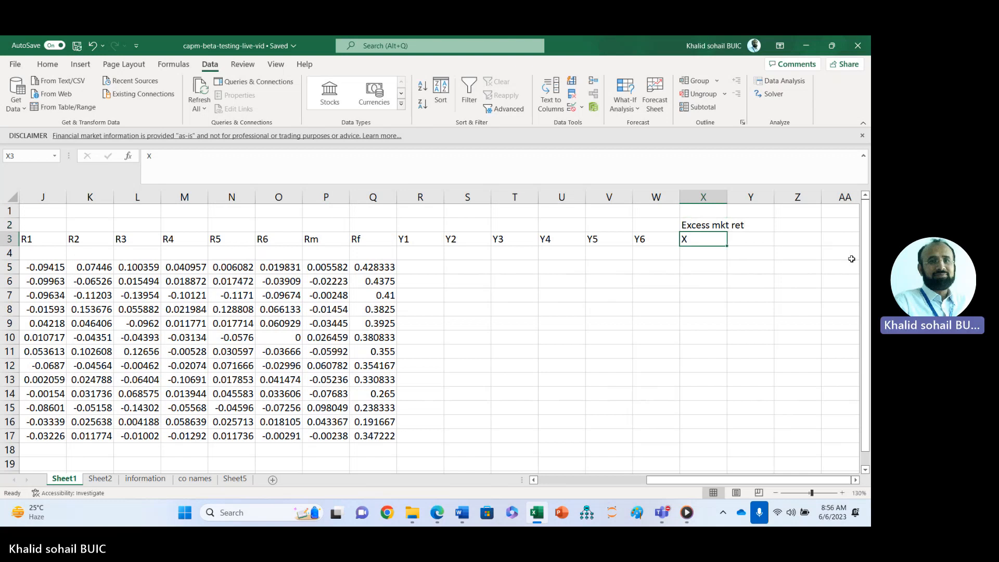
Step: Label the Y columns with Excess stock ret in R2, above the Y1 header
{"action": "key", "text": "Up"}
{"action": "key", "text": "Up"}
{"action": "key", "text": "Left"}
{"action": "key", "text": "Left"}
{"action": "key", "text": "Left"}
{"action": "key", "text": "Left"}
{"action": "key", "text": "Left"}
{"action": "key", "text": "Left"}
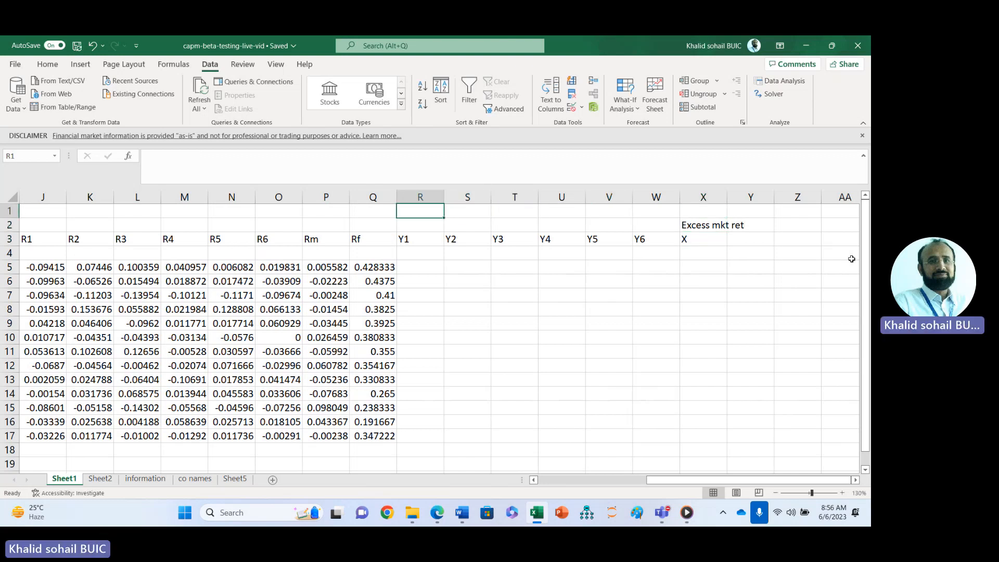
{"action": "key", "text": "Down"}
{"action": "type", "text": "E"}
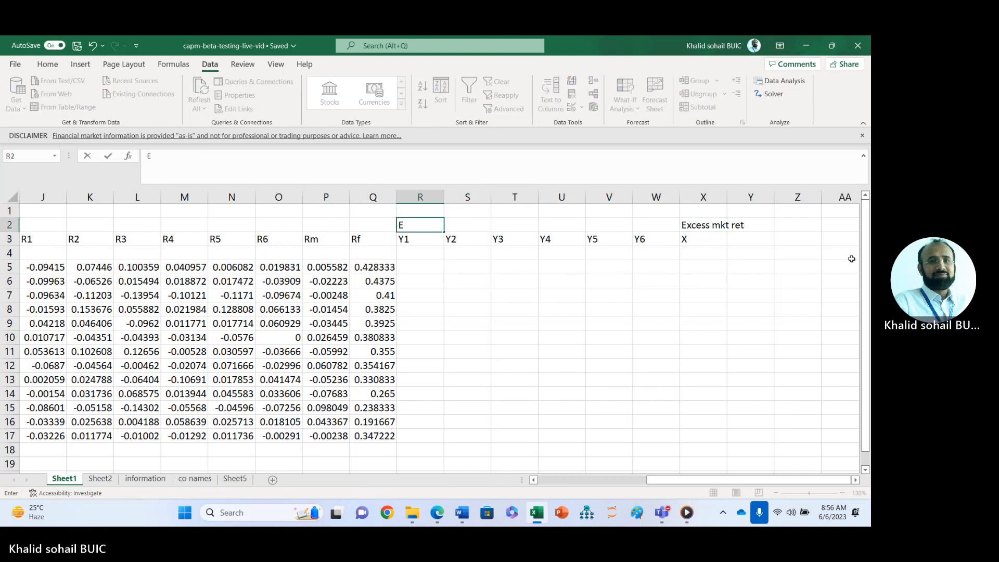
{"action": "type", "text": "xcess stock ret"}
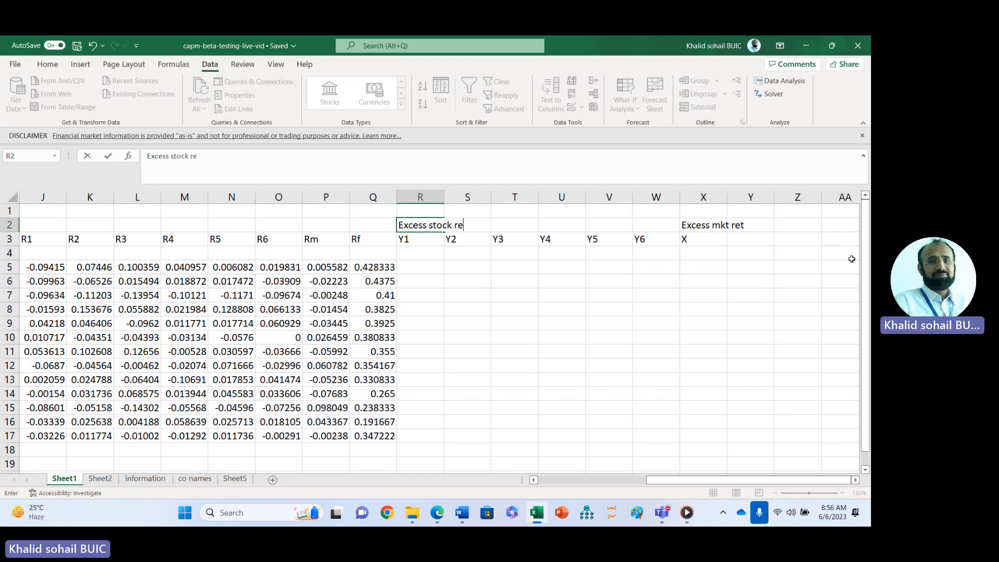
{"action": "key", "text": "Return"}
Step: Enter =J5-$Q5 in R5 to compute the first stock's excess return, keeping the Rf column fixed
{"action": "key", "text": "Down"}
{"action": "key", "text": "Down"}
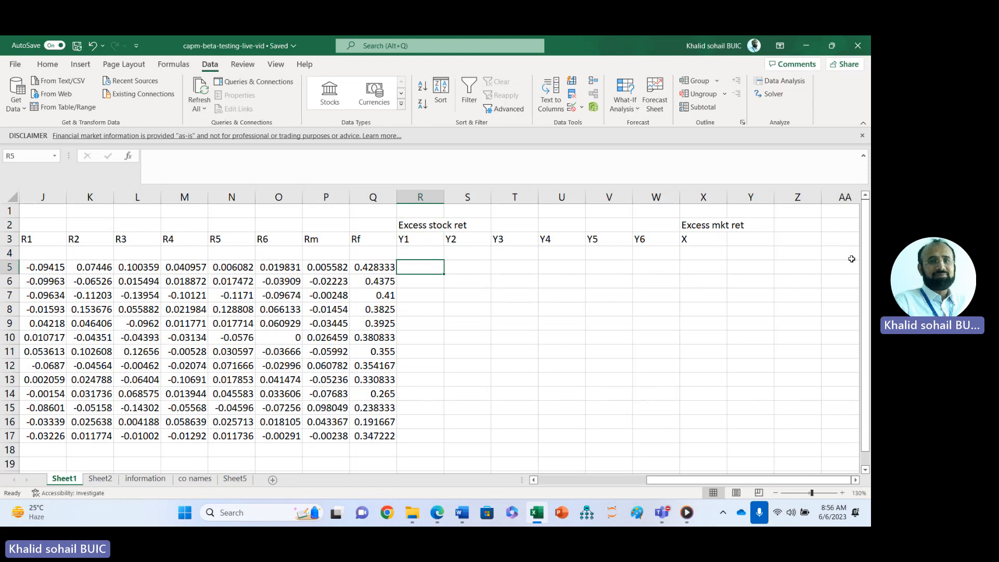
{"action": "type", "text": "="}
{"action": "key", "text": "Left"}
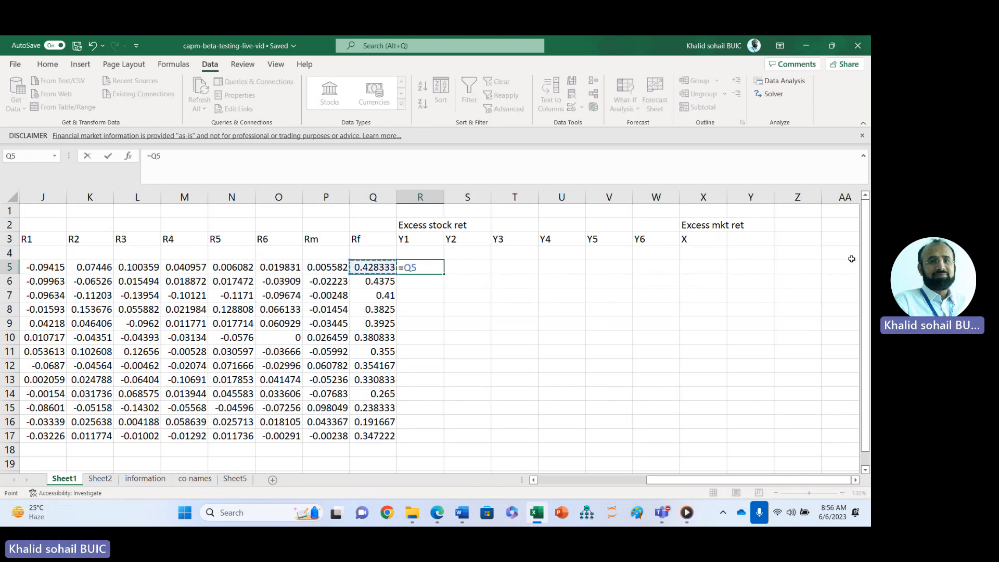
{"action": "key", "text": "Left"}
{"action": "key", "text": "Left"}
{"action": "key", "text": "Left"}
{"action": "key", "text": "Left"}
{"action": "key", "text": "Left"}
{"action": "key", "text": "Left"}
{"action": "key", "text": "Left"}
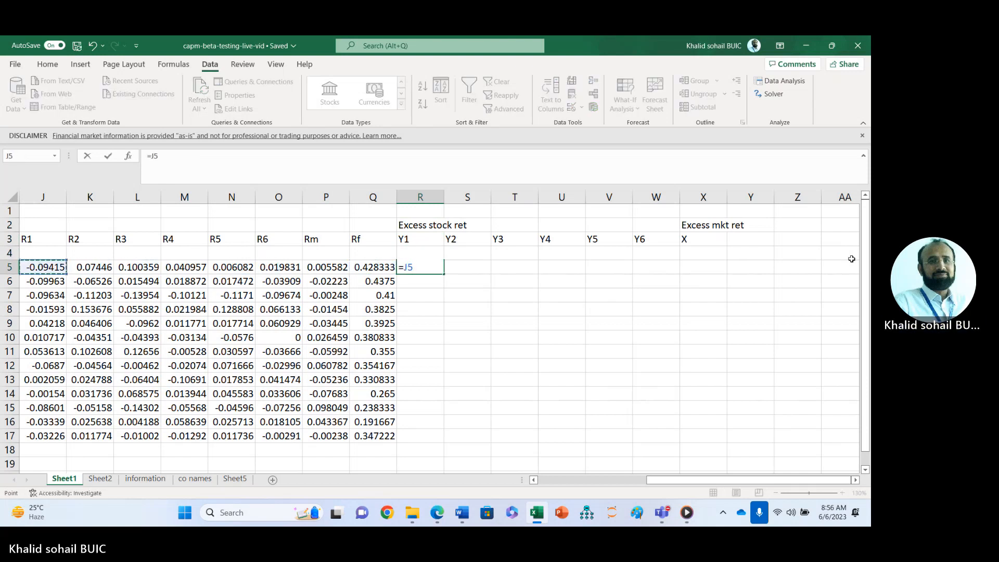
{"action": "key", "text": "Left"}
{"action": "key", "text": "Right"}
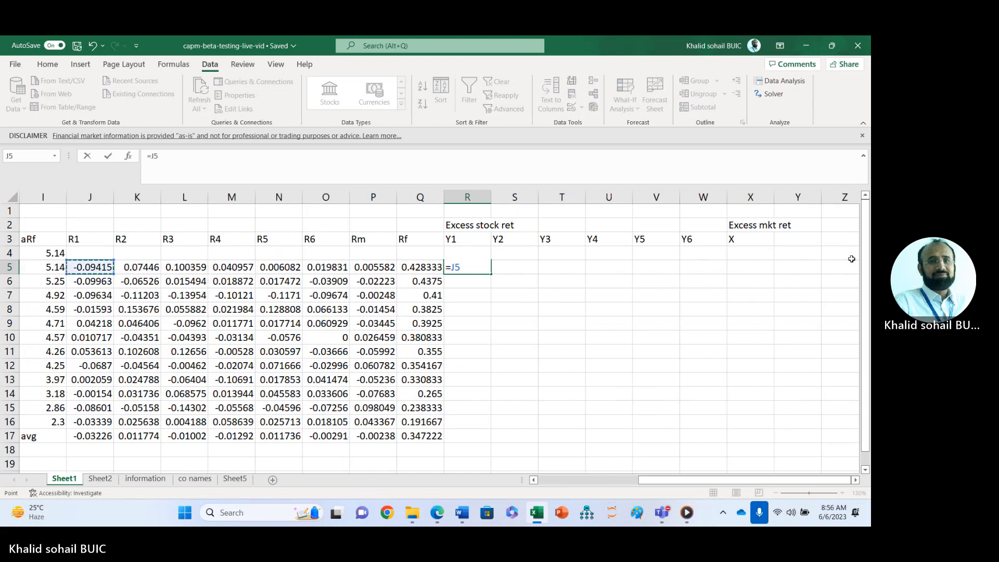
{"action": "type", "text": "-$"}
{"action": "key", "text": "Return"}
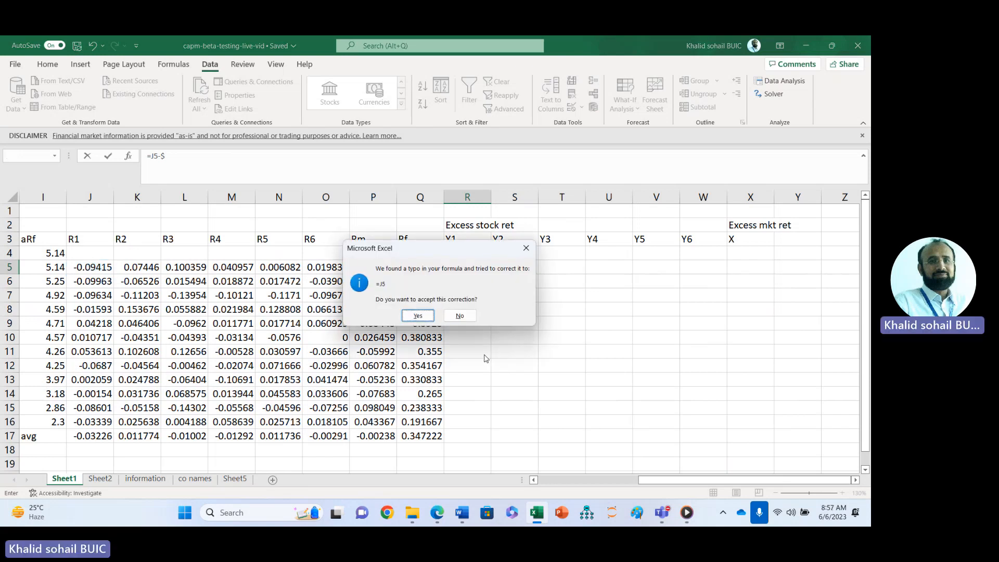
{"action": "key", "text": "Escape"}
{"action": "key", "text": "Escape"}
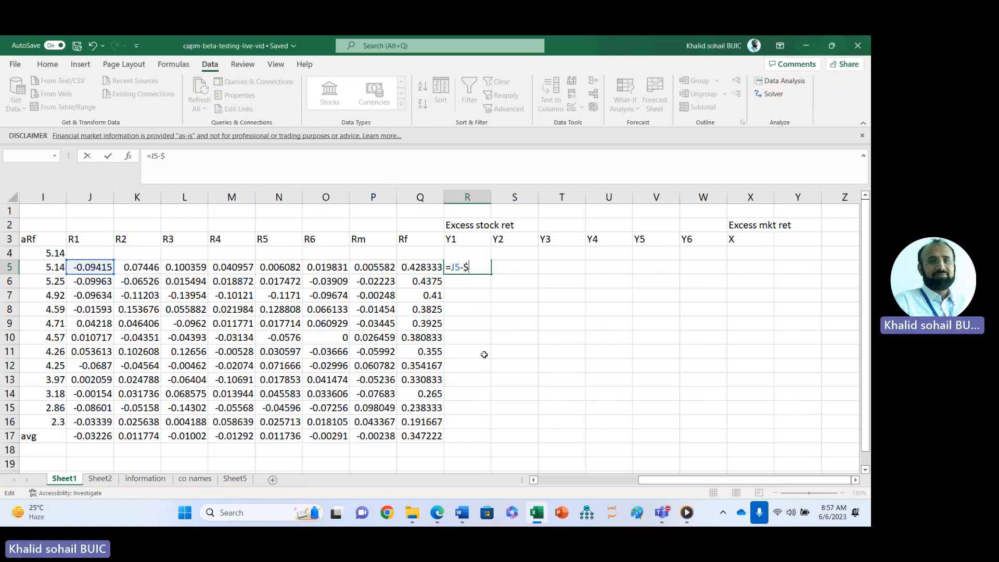
{"action": "type", "text": "Q5"}
{"action": "key", "text": "Return"}
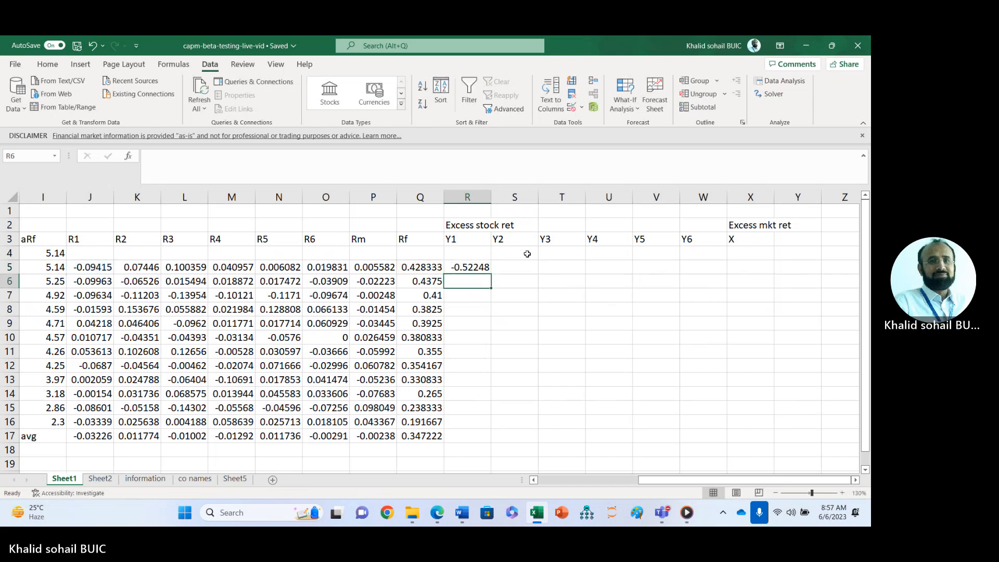
Step: Fill the excess return formula from R5 across to X5 and down to row 16
{"action": "left_click", "coordinate": [483, 266]}
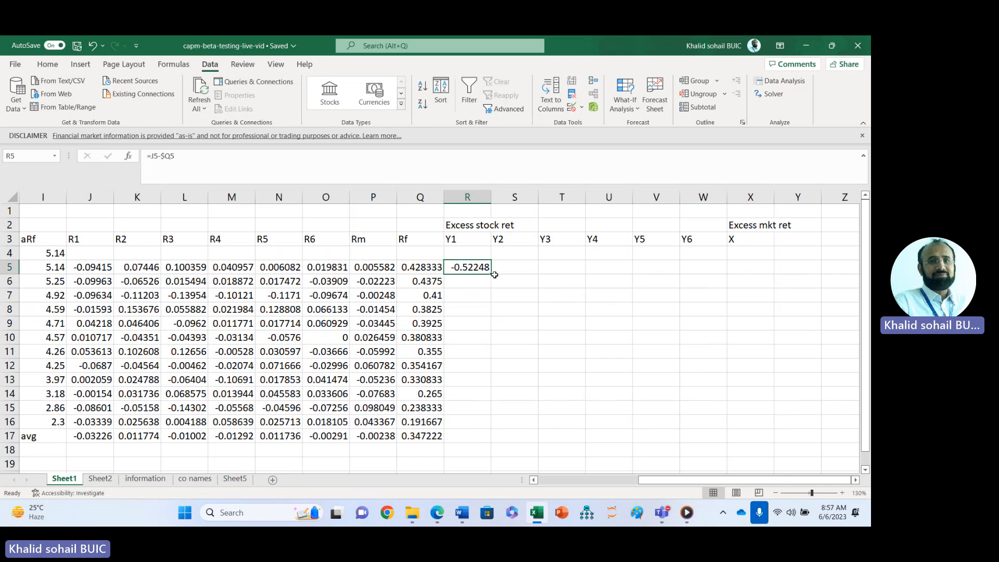
{"action": "left_click_drag", "start_coordinate": [491, 275], "coordinate": [754, 279]}
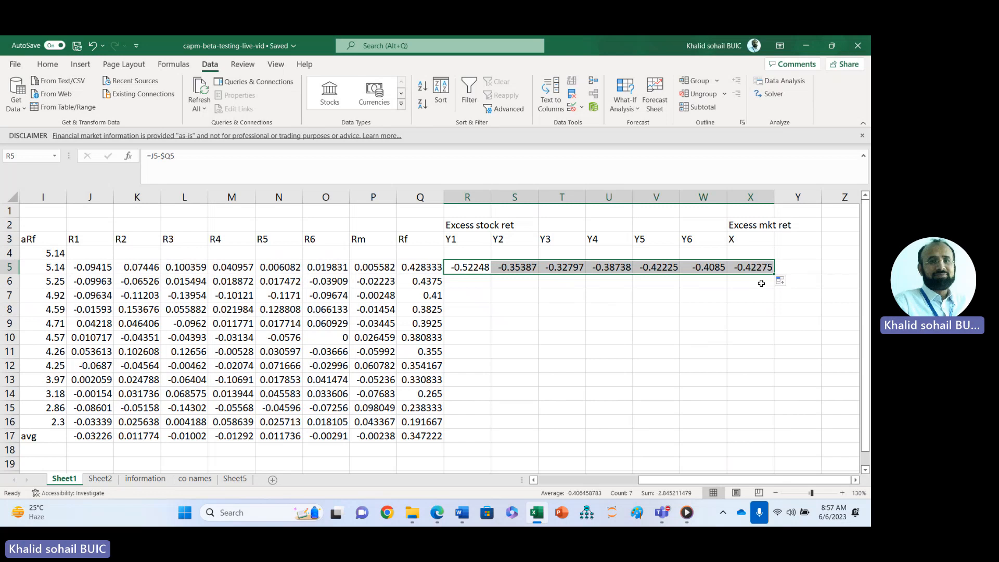
{"action": "double_click", "coordinate": [775, 275]}
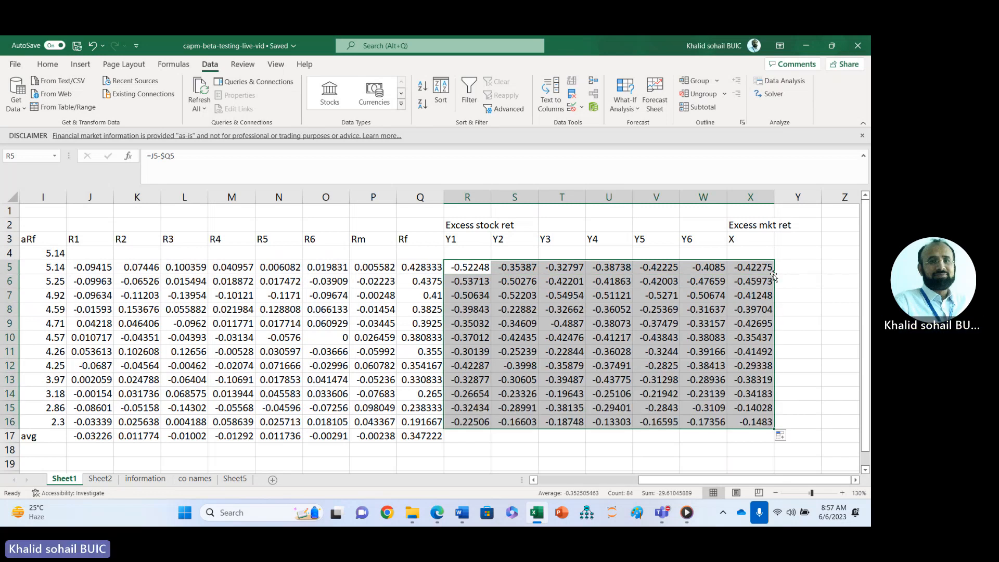
Step: Check the formulas in the first rows of the excess return columns, starting from R5, for correct cell references
{"action": "left_click", "coordinate": [475, 268]}
{"action": "double_click", "coordinate": [475, 268]}
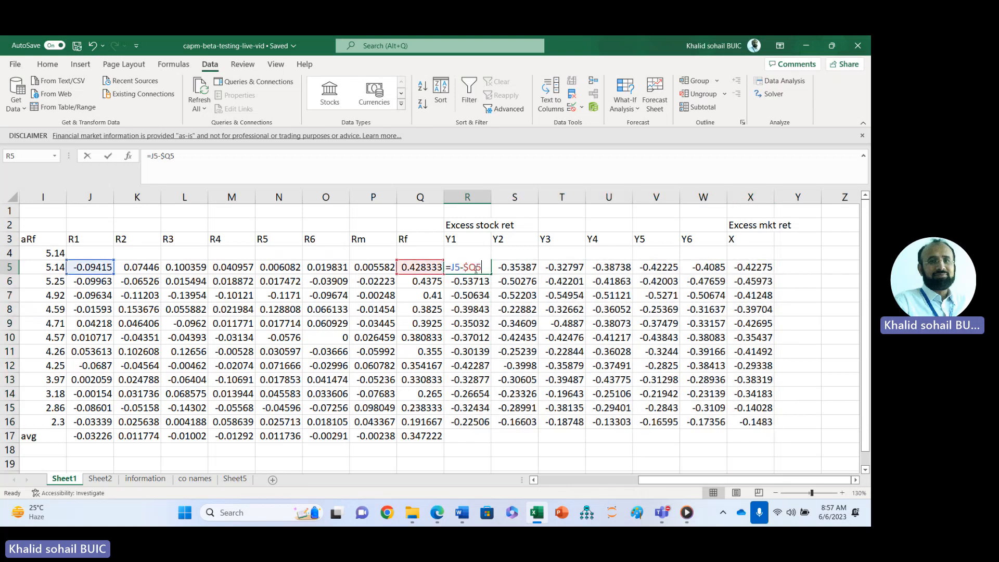
{"action": "key", "text": "Return"}
{"action": "key", "text": "F2"}
{"action": "key", "text": "ctrl+Return"}
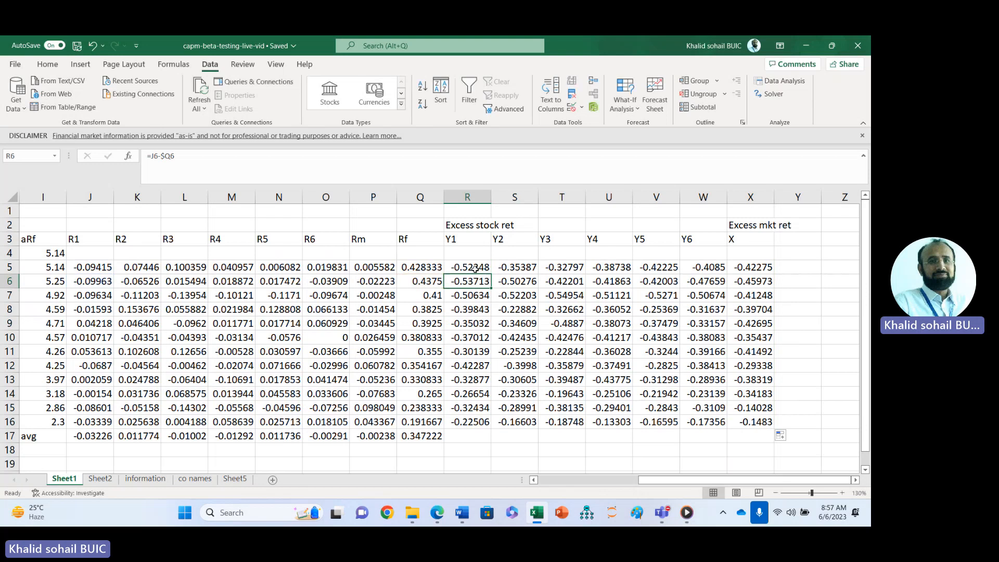
{"action": "key", "text": "Right"}
{"action": "key", "text": "Right"}
{"action": "key", "text": "Return"}
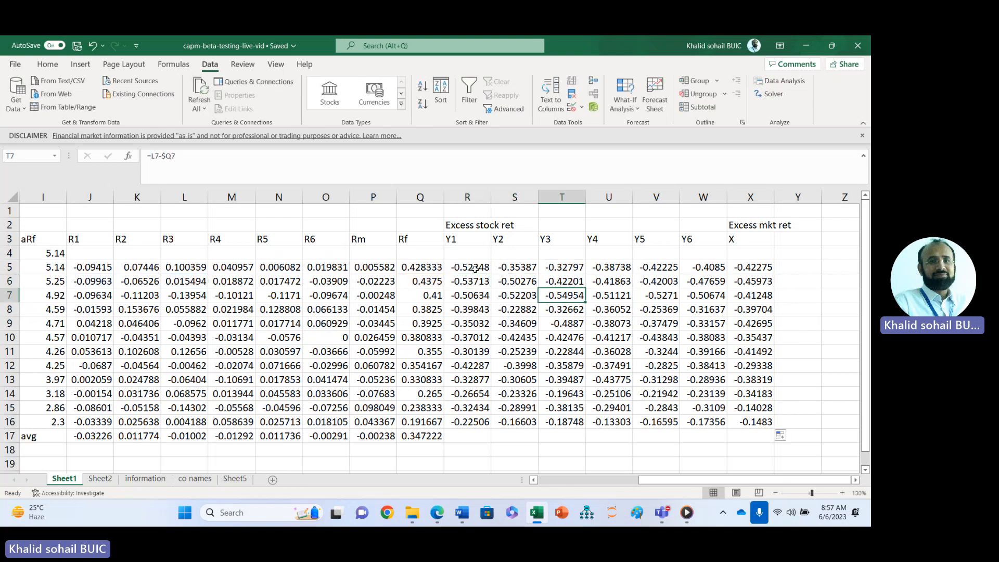
{"action": "key", "text": "Down"}
{"action": "key", "text": "Right"}
{"action": "key", "text": "Right"}
{"action": "key", "text": "Right"}
{"action": "key", "text": "Right"}
{"action": "key", "text": "Right"}
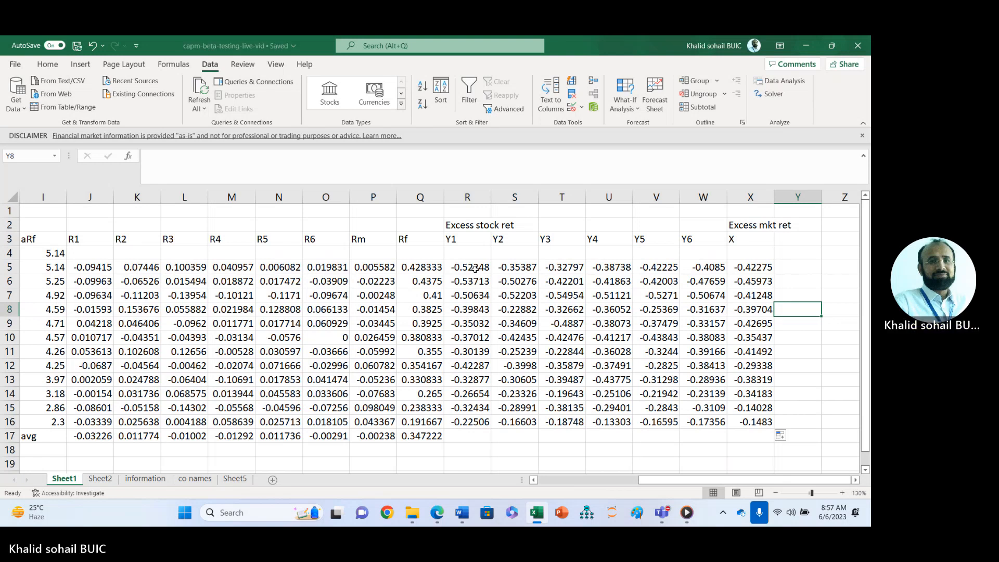
Step: Enter =SLOPE(R5:R16,$X$5:$X$16) in R17 to compute the first stock's beta, keeping the market excess return range fixed
{"action": "left_click", "coordinate": [473, 435]}
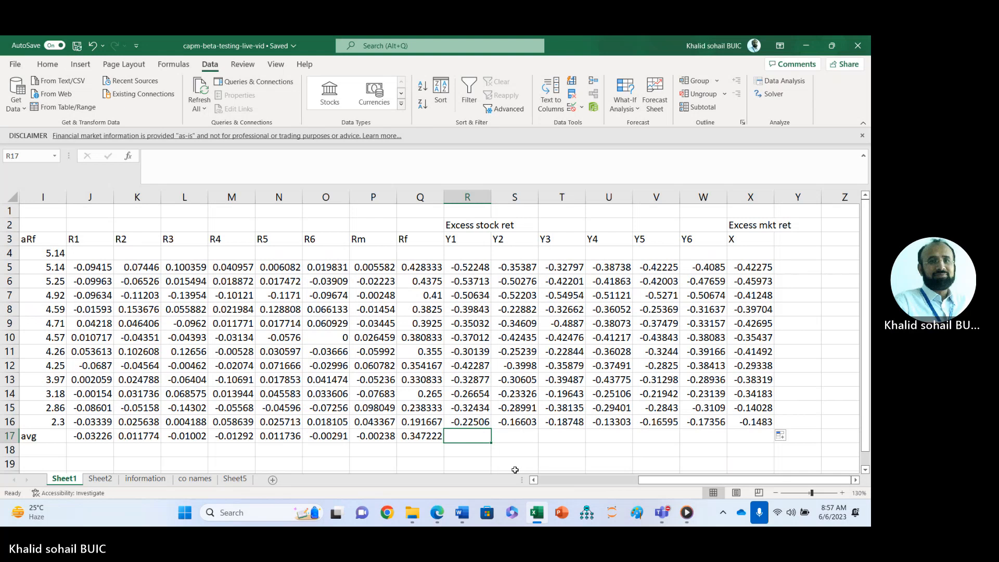
{"action": "type", "text": "=slo"}
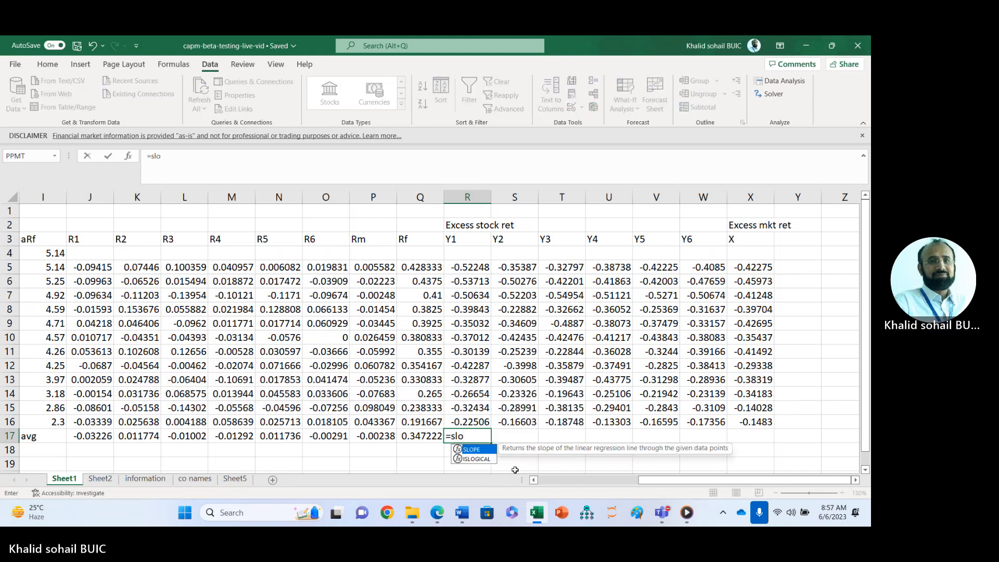
{"action": "key", "text": "Tab"}
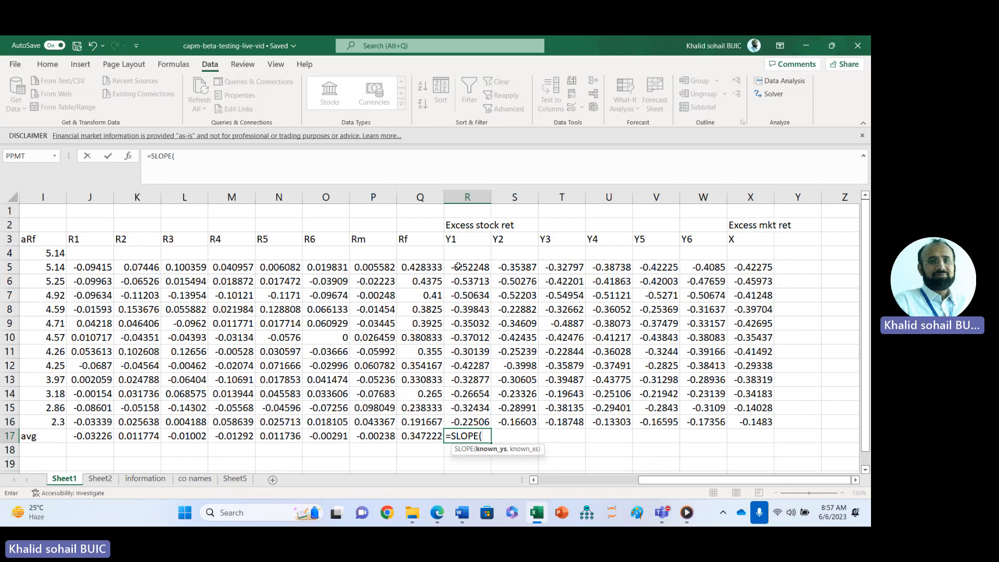
{"action": "left_click_drag", "start_coordinate": [458, 268], "coordinate": [468, 421]}
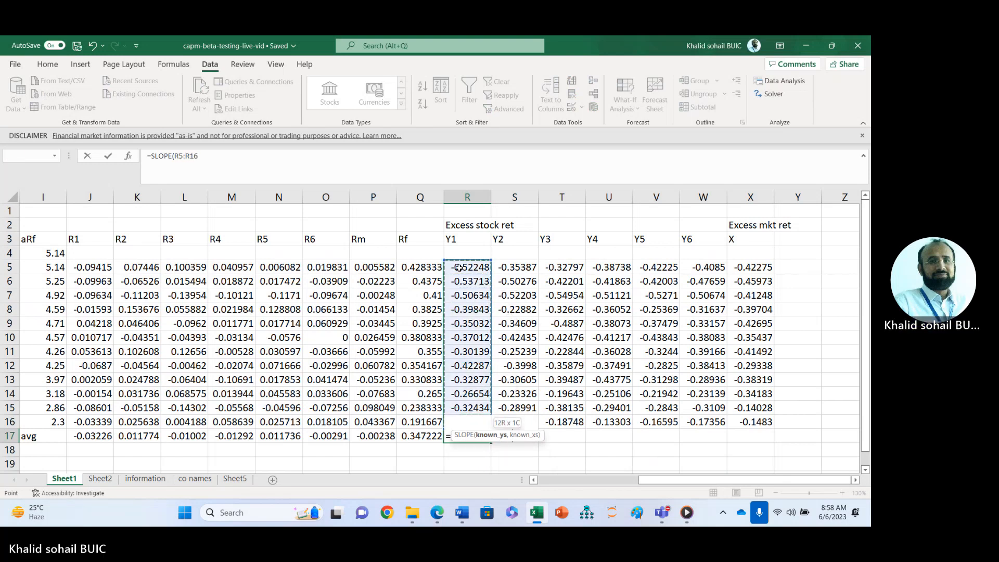
{"action": "type", "text": ","}
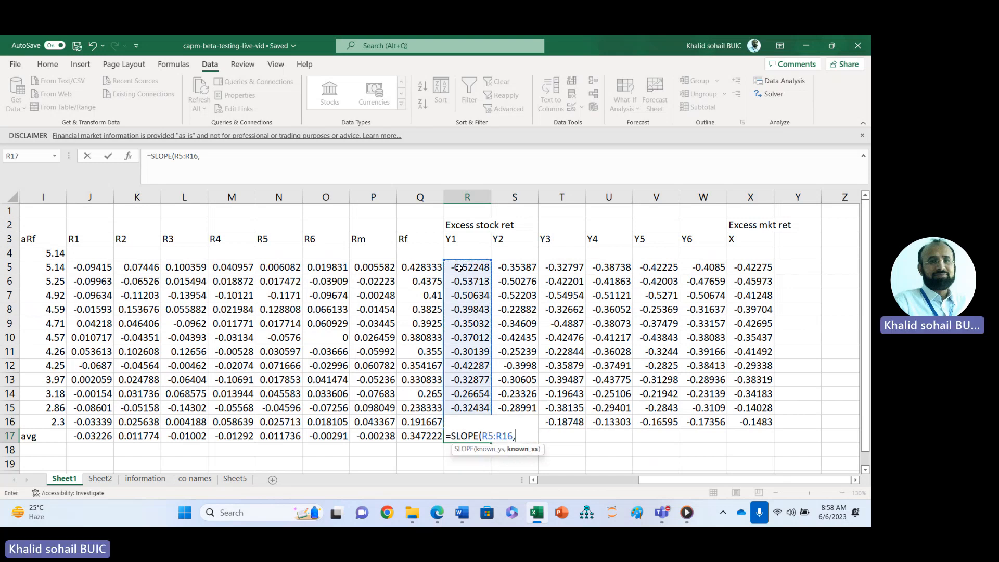
{"action": "left_click", "coordinate": [751, 267]}
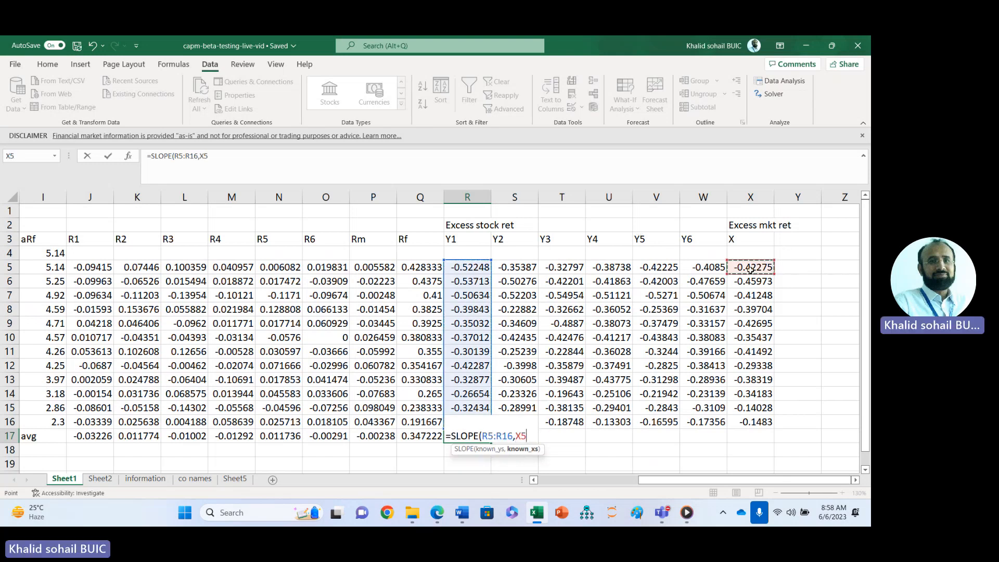
{"action": "key", "text": "ctrl+shift+Down"}
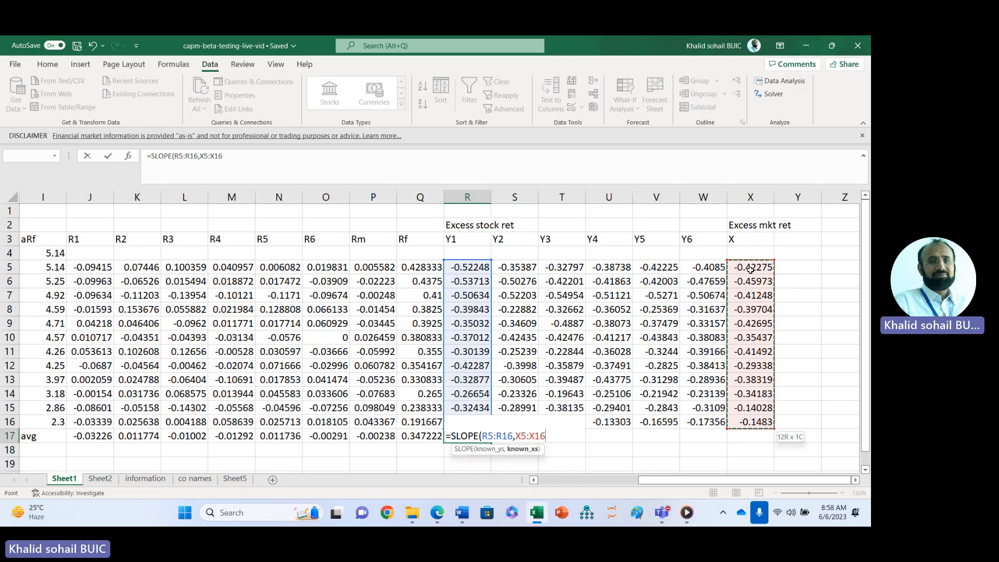
{"action": "key", "text": "F4"}
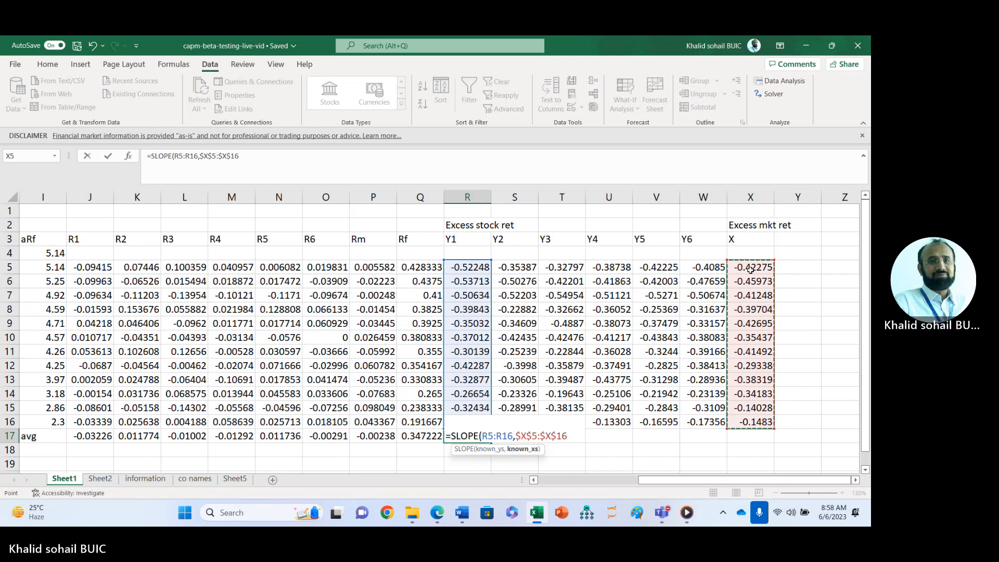
{"action": "key", "text": "Return"}
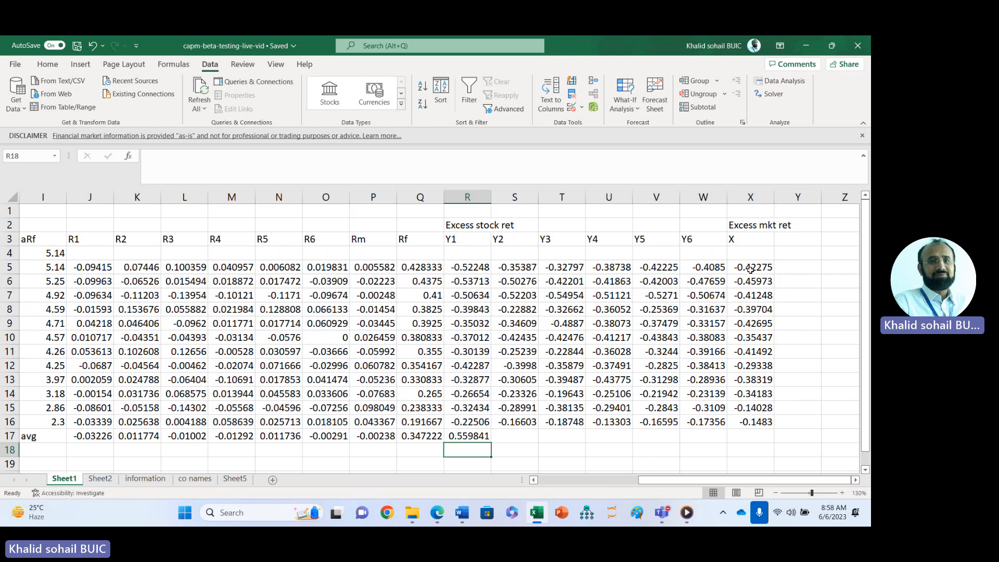
Step: Enter =INTERCEPT(R5:R16,$X$5:$X$16) in R18 to compute the first stock's alpha, with the market range absolute
{"action": "type", "text": "="}
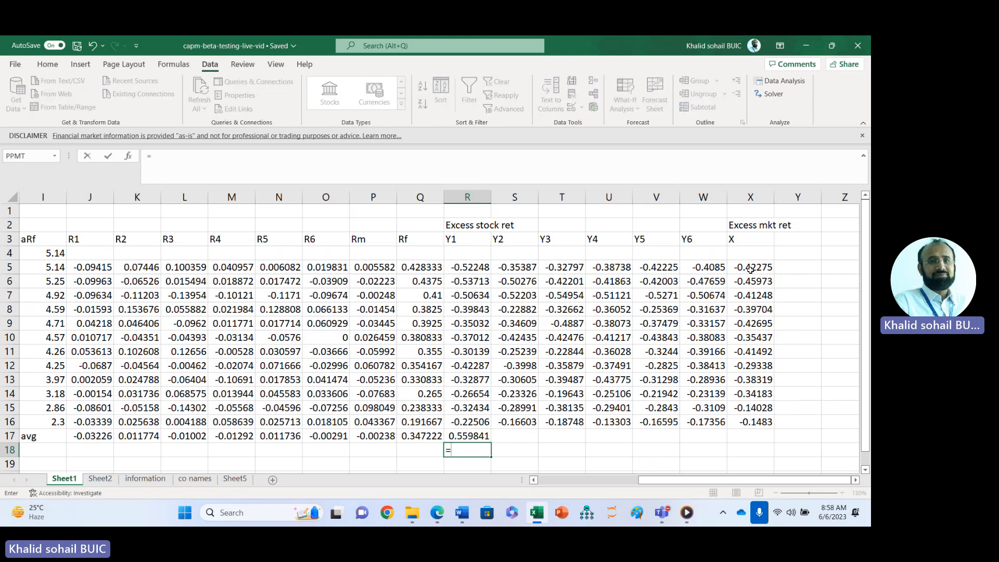
{"action": "type", "text": "inte"}
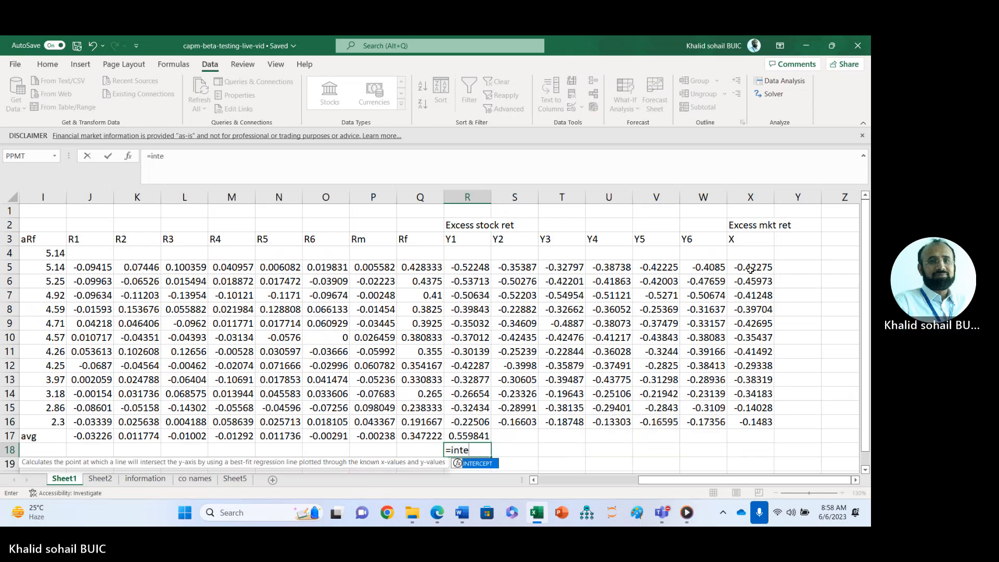
{"action": "key", "text": "Tab"}
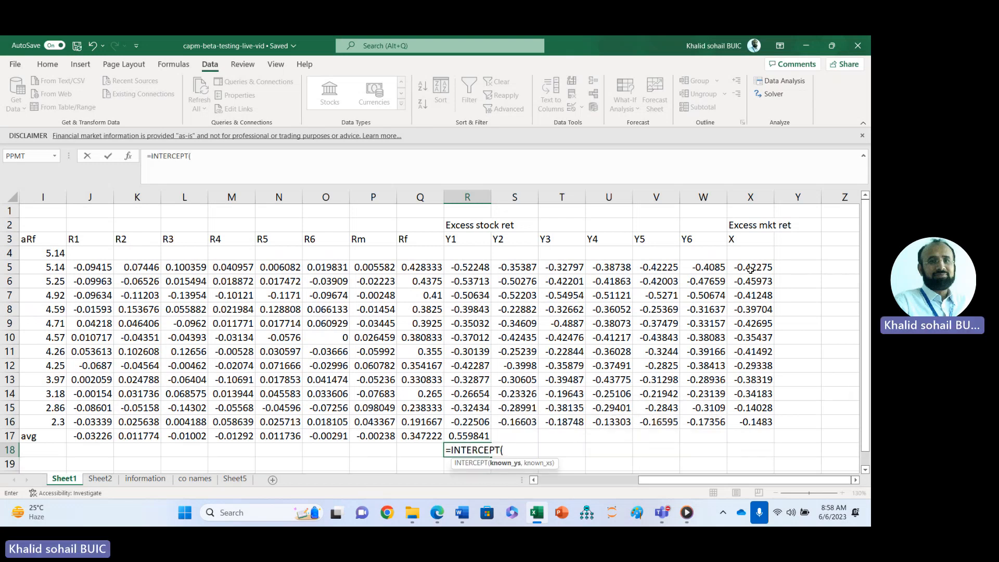
{"action": "left_click", "coordinate": [466, 267]}
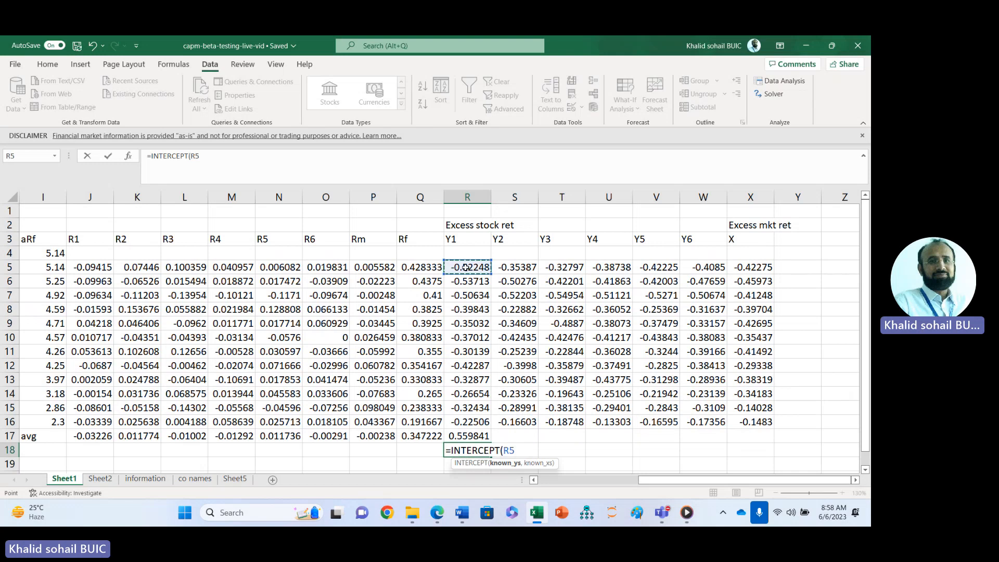
{"action": "key", "text": "shift+Down"}
{"action": "key", "text": "shift+Down"}
{"action": "key", "text": "shift+Down"}
{"action": "key", "text": "shift+Down"}
{"action": "key", "text": "shift+Down"}
{"action": "key", "text": "shift+Down"}
{"action": "key", "text": "shift+Down"}
{"action": "key", "text": "shift+Down"}
{"action": "key", "text": "shift+Down"}
{"action": "key", "text": "shift+Down"}
{"action": "key", "text": "shift+Down"}
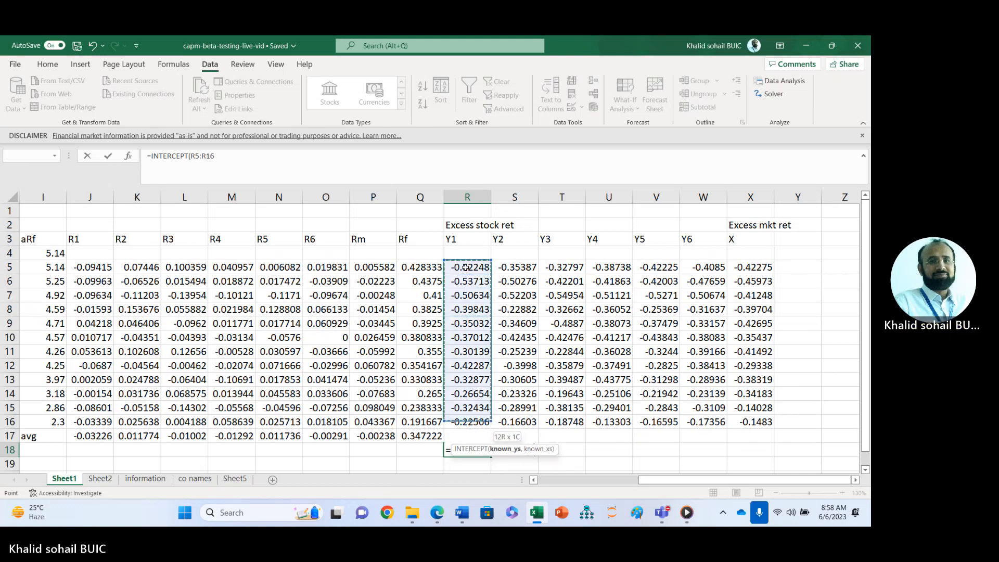
{"action": "key", "text": "shift+Up"}
{"action": "key", "text": "shift+Down"}
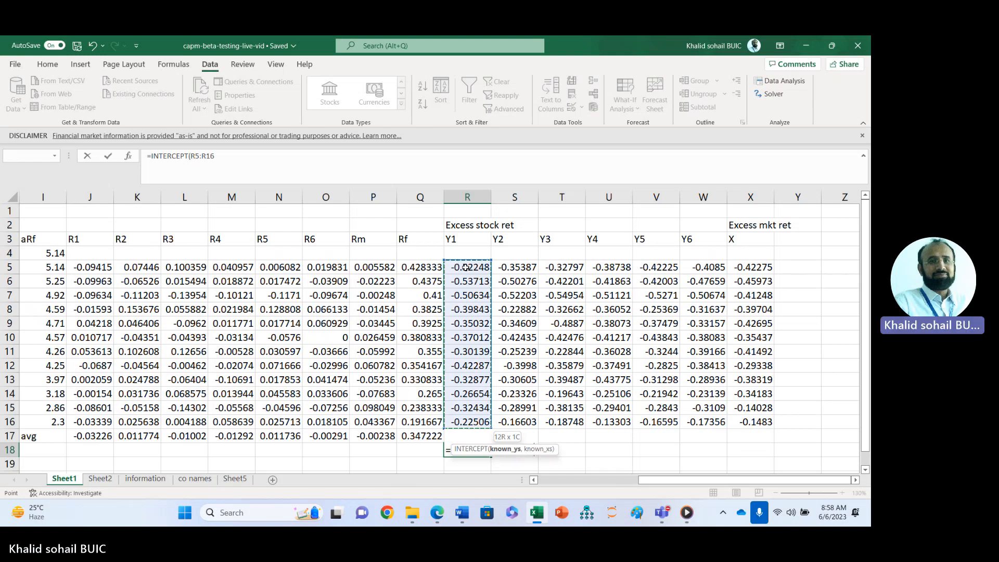
{"action": "type", "text": ","}
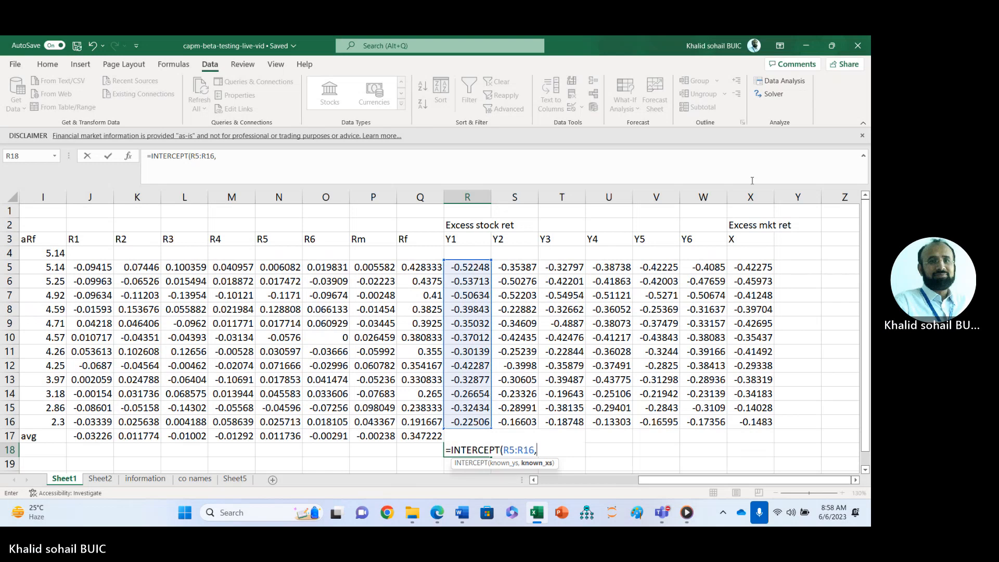
{"action": "left_click", "coordinate": [743, 267]}
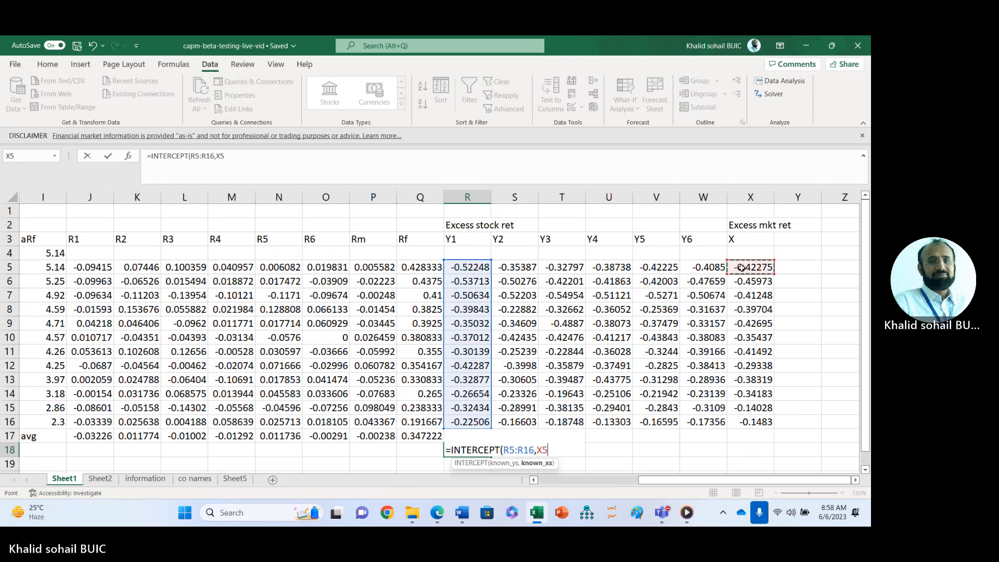
{"action": "key", "text": "shift+Down"}
{"action": "key", "text": "shift+Down"}
{"action": "key", "text": "shift+Down"}
{"action": "key", "text": "shift+Down"}
{"action": "key", "text": "shift+Down"}
{"action": "key", "text": "shift+Down"}
{"action": "key", "text": "shift+Down"}
{"action": "key", "text": "shift+Down"}
{"action": "key", "text": "shift+Down"}
{"action": "key", "text": "shift+Down"}
{"action": "key", "text": "shift+Down"}
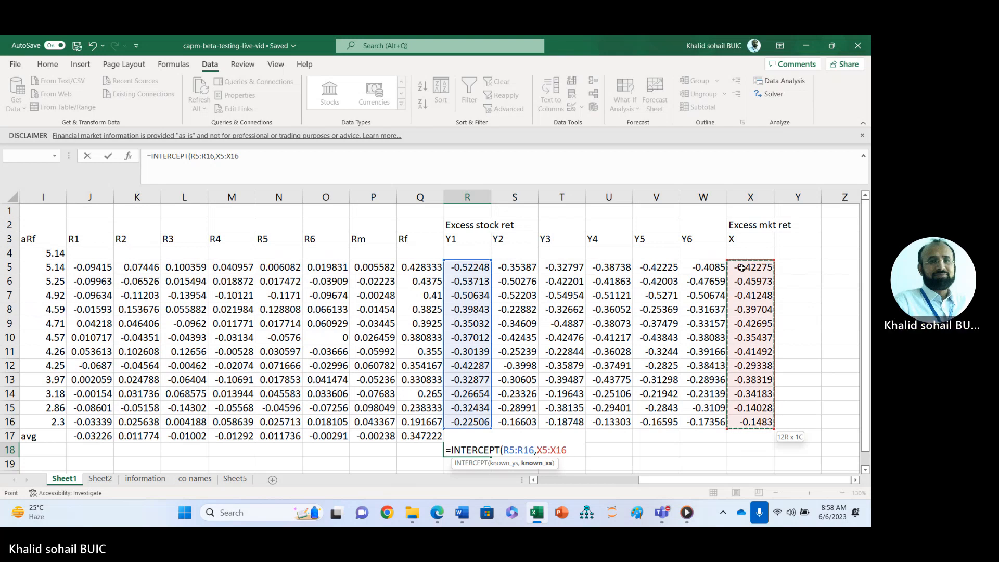
{"action": "key", "text": "F4"}
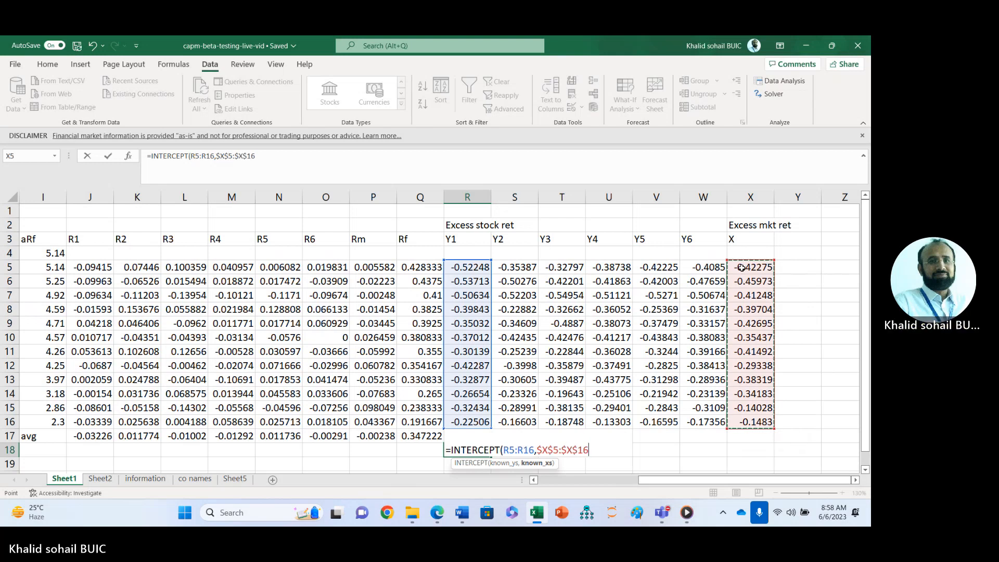
{"action": "key", "text": "Return"}
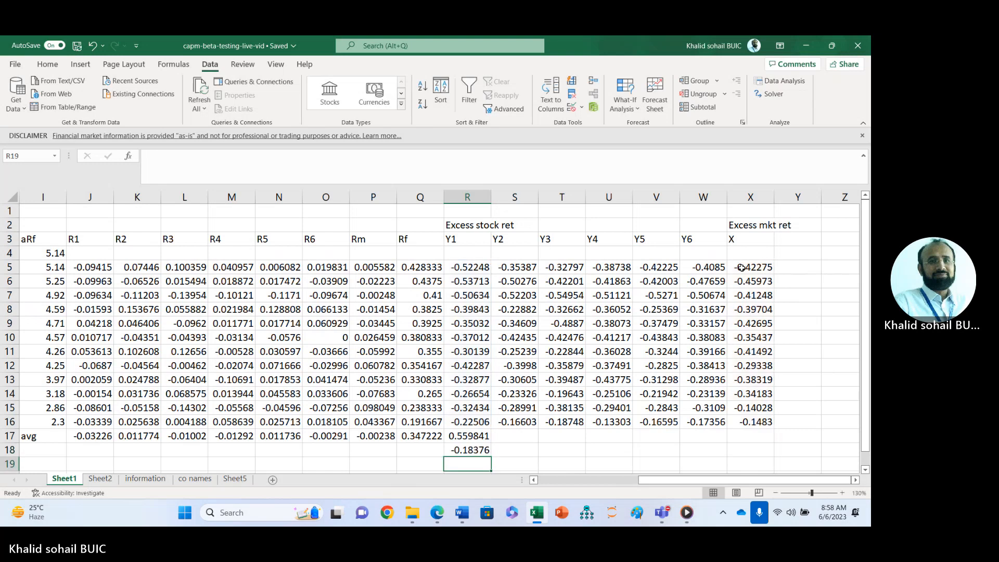
Step: Make the slope and intercept cells R17:R18 bold and fill them across to column X
{"action": "left_click", "coordinate": [470, 440]}
{"action": "left_click_drag", "start_coordinate": [470, 440], "coordinate": [471, 451]}
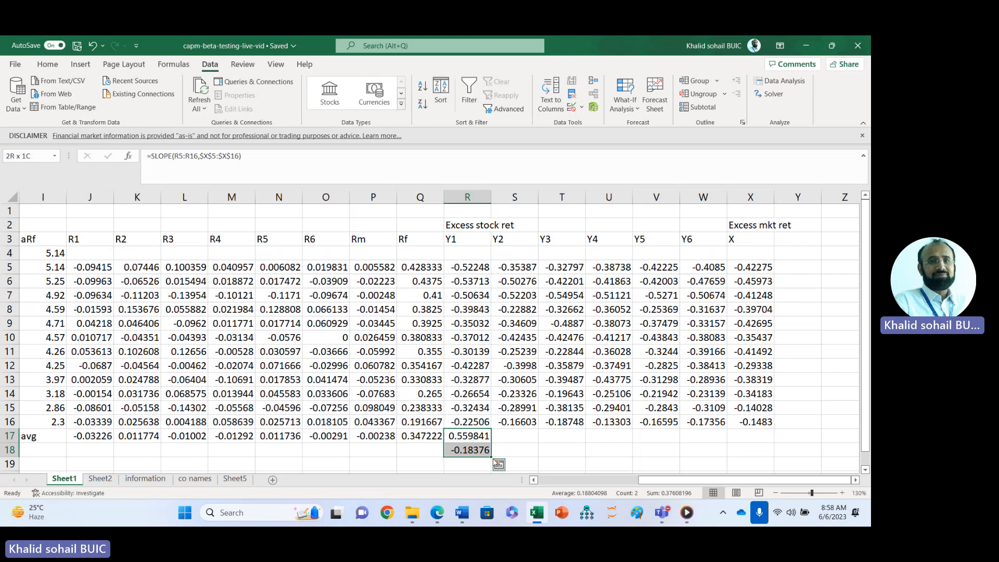
{"action": "key", "text": "ctrl+b"}
{"action": "left_click_drag", "start_coordinate": [493, 457], "coordinate": [760, 451]}
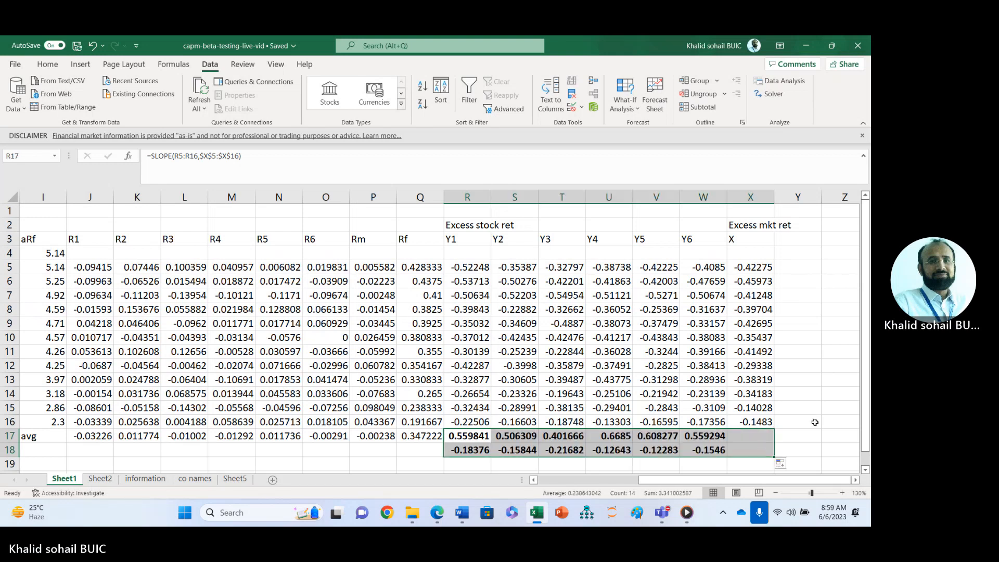
Step: Enter the residual formula label u^=y-y^=y-(a^+b^x) in Y2, beside the Excess mkt ret heading
{"action": "left_click", "coordinate": [797, 398]}
{"action": "scroll", "coordinate": [797, 398], "scroll_direction": "right", "scroll_amount": 2}
{"action": "left_click", "coordinate": [797, 397]}
{"action": "scroll", "coordinate": [797, 397], "scroll_direction": "right", "scroll_amount": 2}
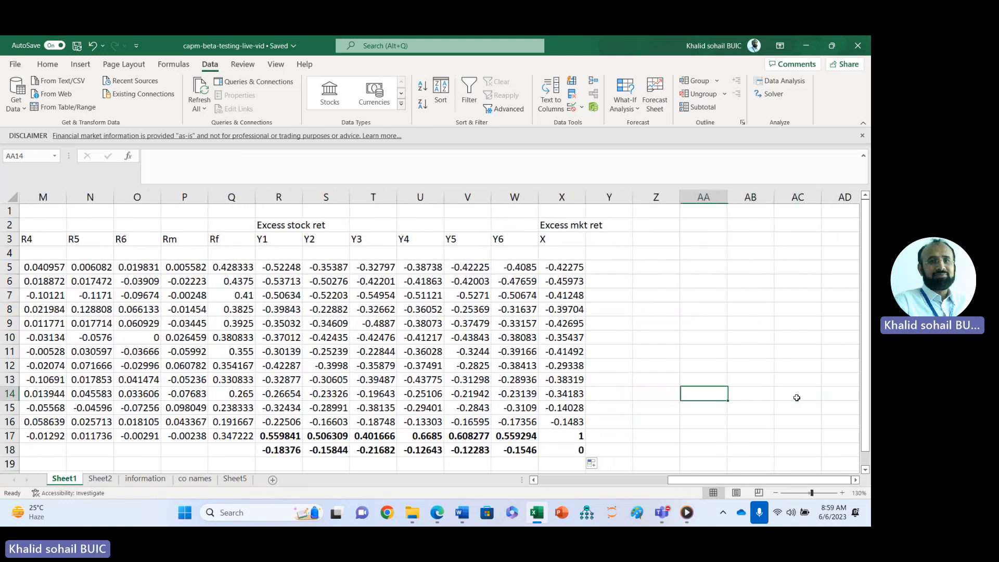
{"action": "key", "text": "Left"}
{"action": "key", "text": "Left"}
{"action": "key", "text": "Down"}
{"action": "key", "text": "Left"}
{"action": "key", "text": "Down"}
{"action": "key", "text": "Down"}
{"action": "key", "text": "Down"}
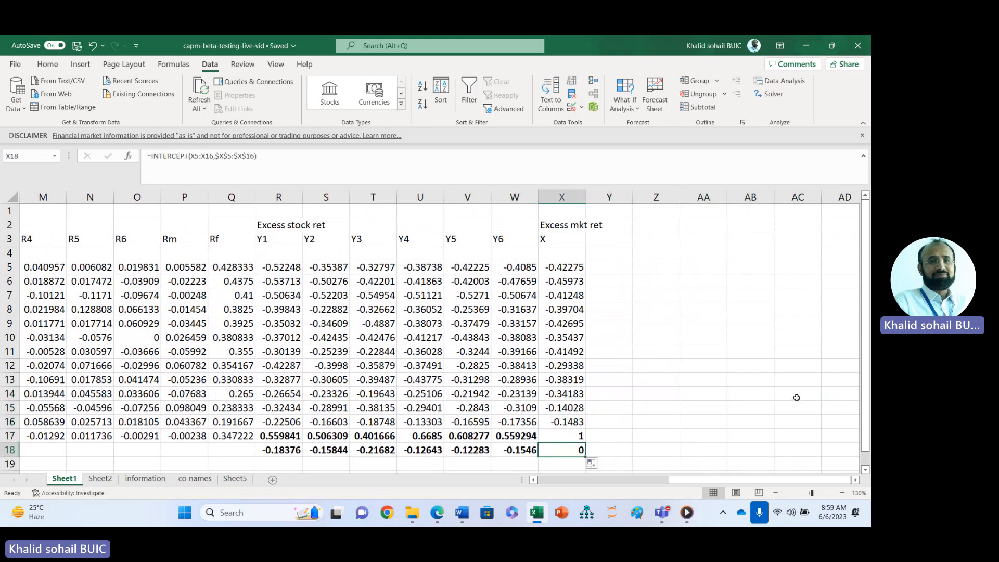
{"action": "key", "text": "Up"}
{"action": "key", "text": "Up"}
{"action": "key", "text": "Up"}
{"action": "key", "text": "Up"}
{"action": "key", "text": "Up"}
{"action": "key", "text": "Up"}
{"action": "key", "text": "Up"}
{"action": "key", "text": "Up"}
{"action": "key", "text": "Up"}
{"action": "key", "text": "Up"}
{"action": "key", "text": "Up"}
{"action": "key", "text": "Up"}
{"action": "key", "text": "Up"}
{"action": "key", "text": "Up"}
{"action": "key", "text": "Up"}
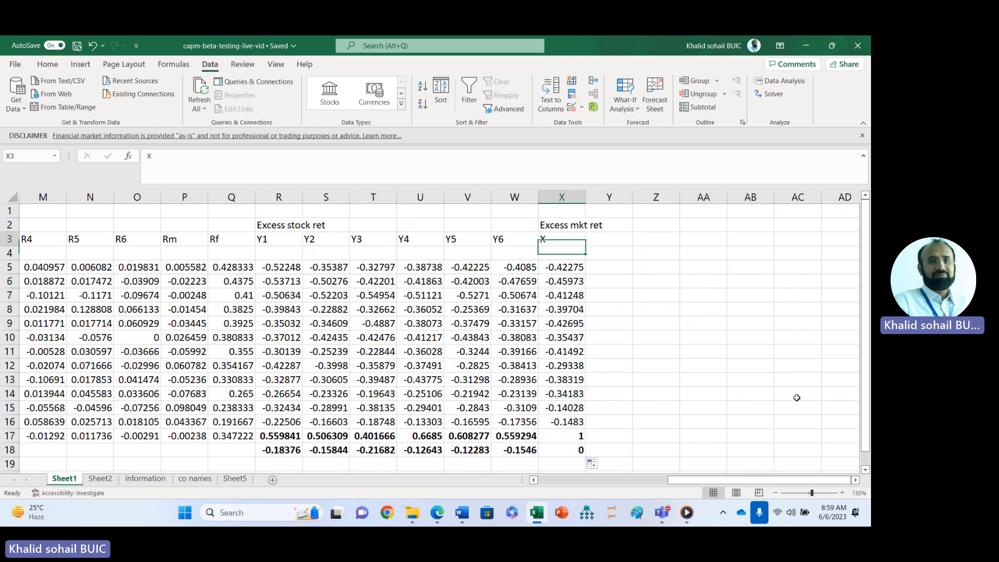
{"action": "key", "text": "Up"}
{"action": "key", "text": "Right"}
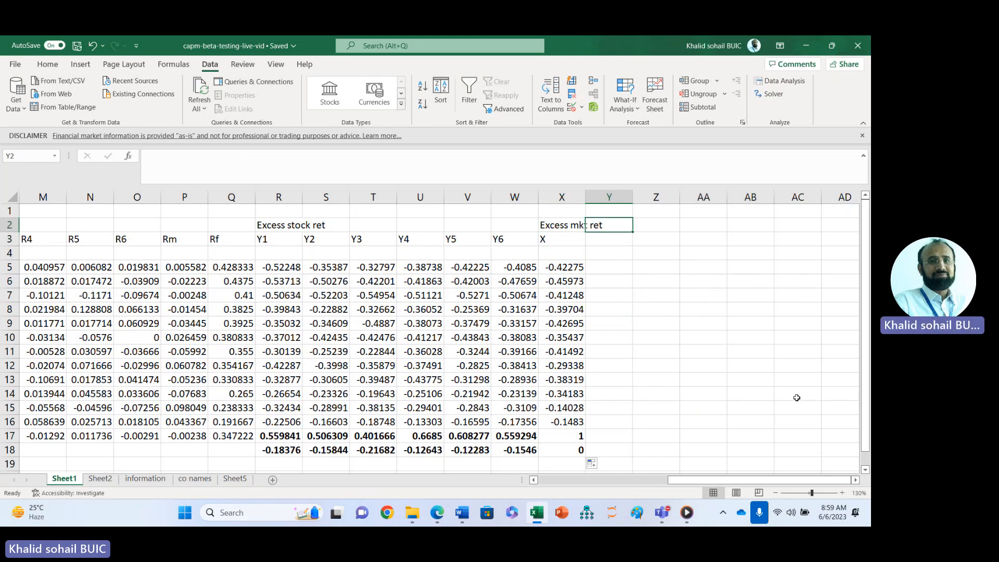
{"action": "type", "text": "u^"}
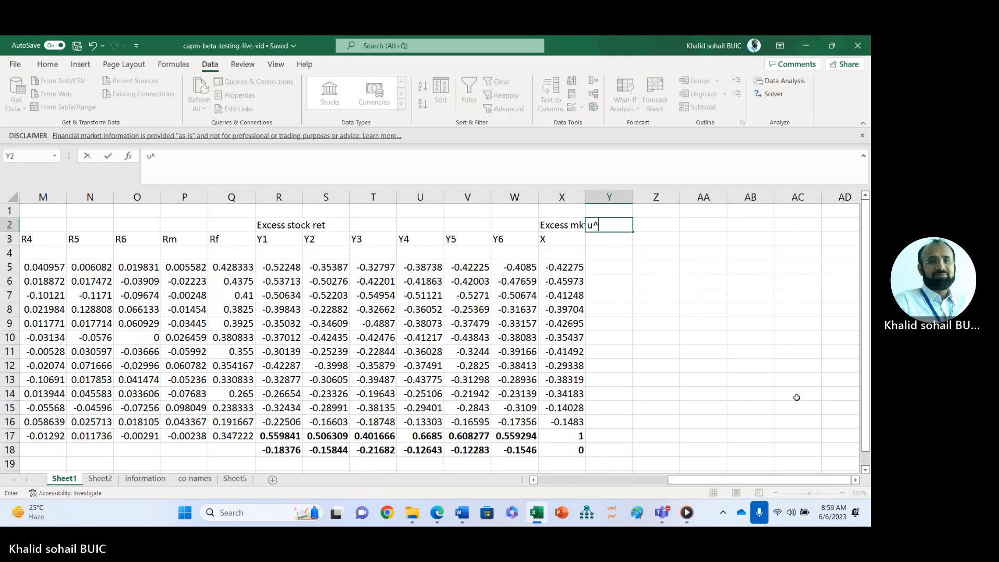
{"action": "type", "text": "=y-"}
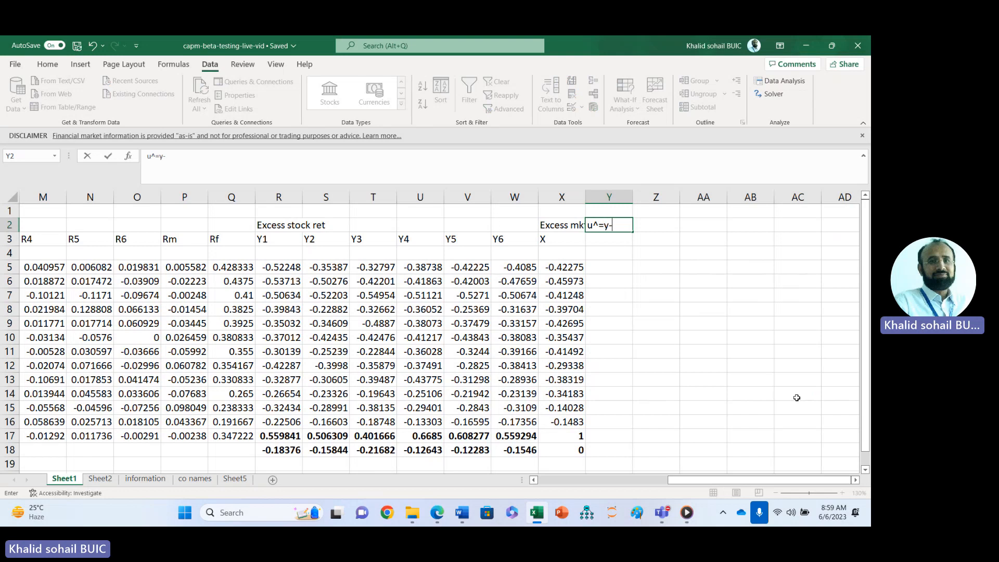
{"action": "type", "text": "y^=y-("}
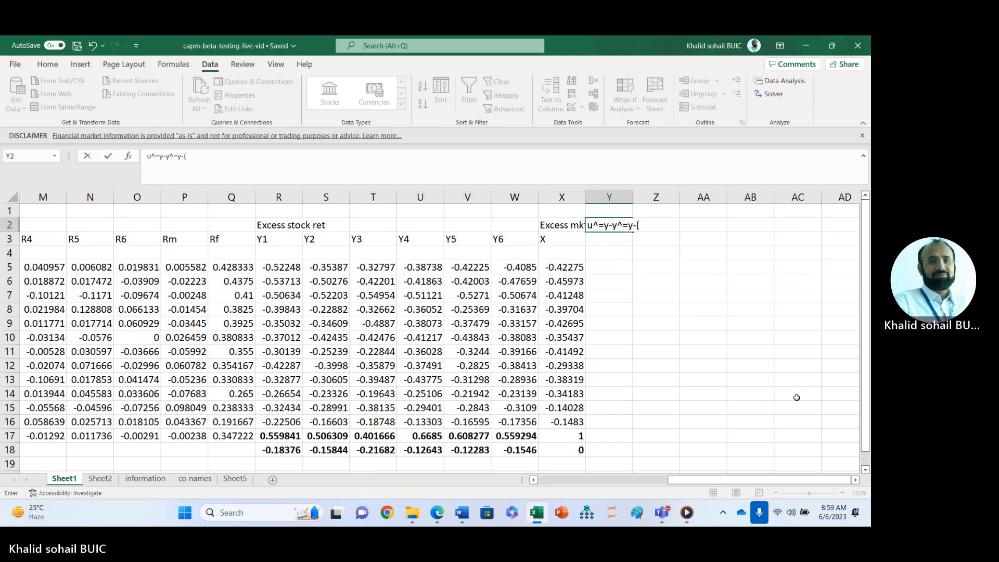
{"action": "type", "text": "a"}
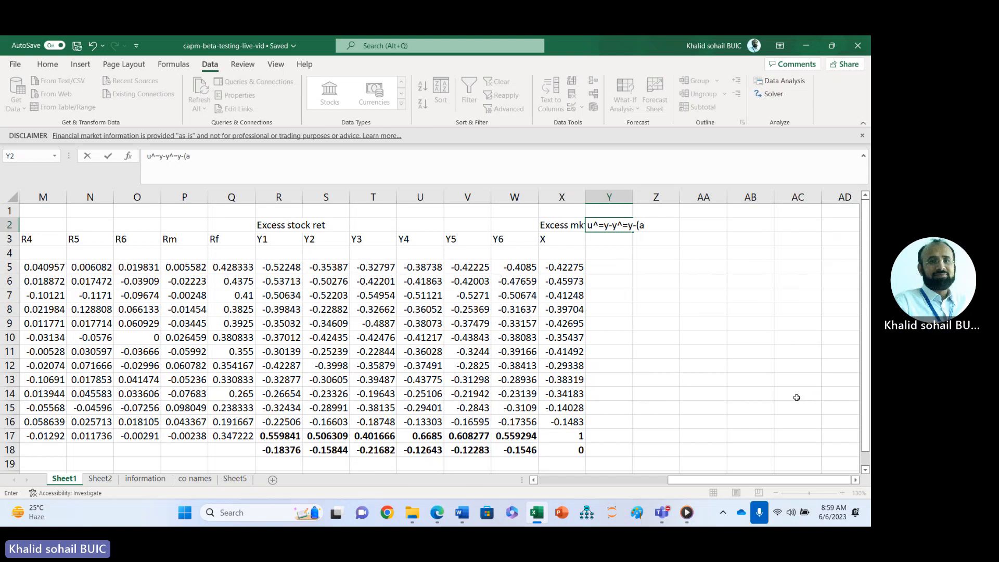
{"action": "type", "text": "^"}
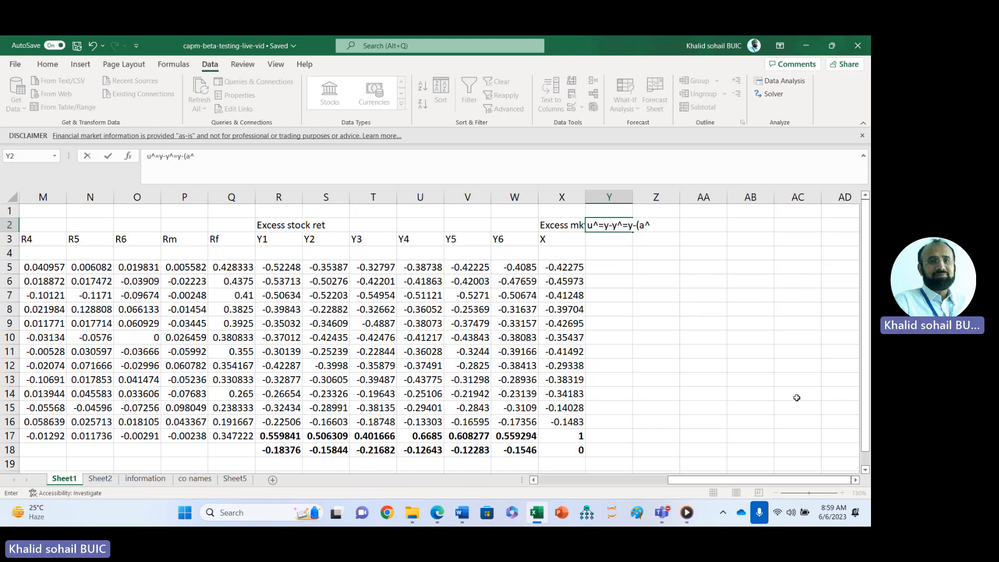
{"action": "type", "text": "+b^x)"}
{"action": "key", "text": "Return"}
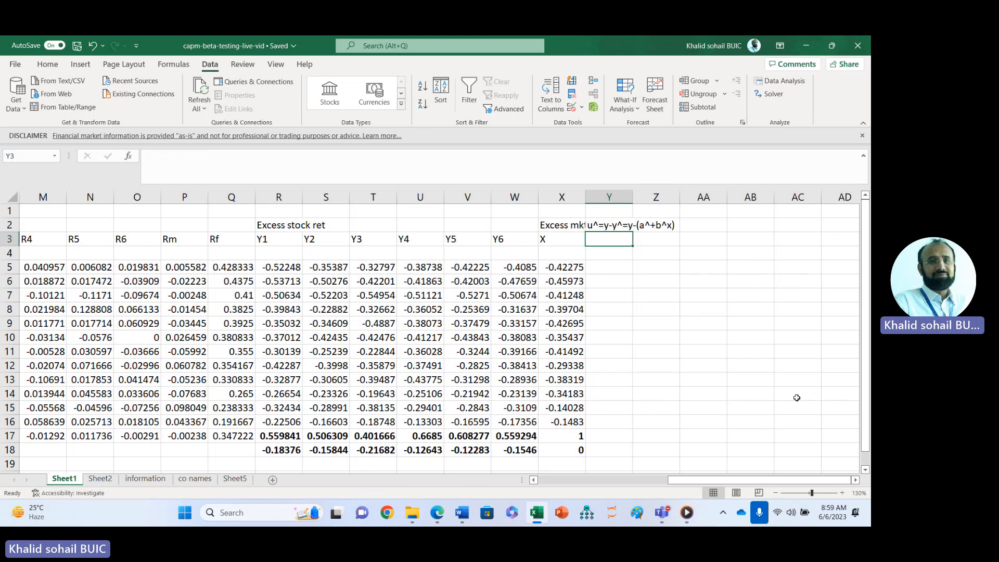
{"action": "key", "text": "Down"}
{"action": "key", "text": "Down"}
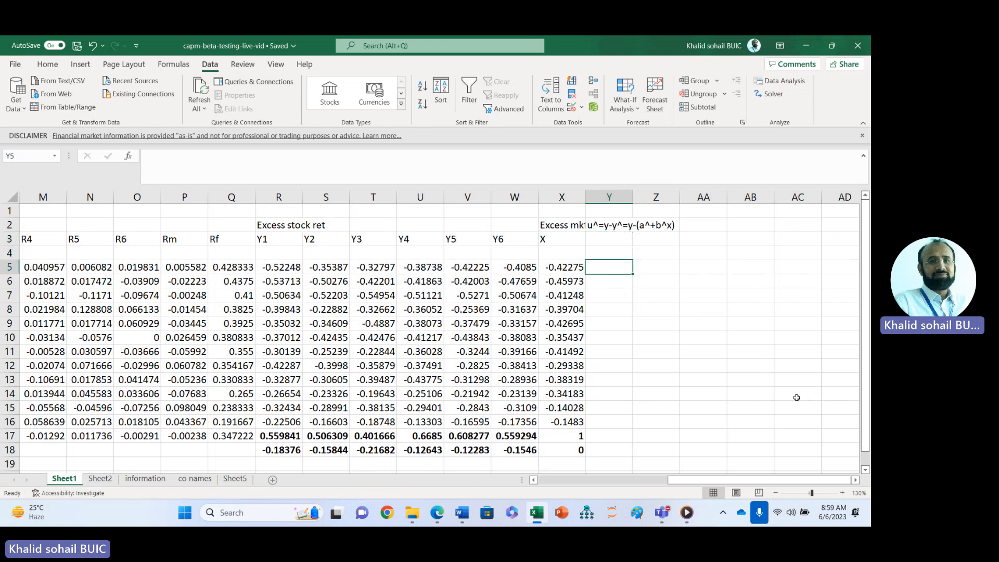
{"action": "key", "text": "Up"}
{"action": "key", "text": "Up"}
{"action": "key", "text": "Down"}
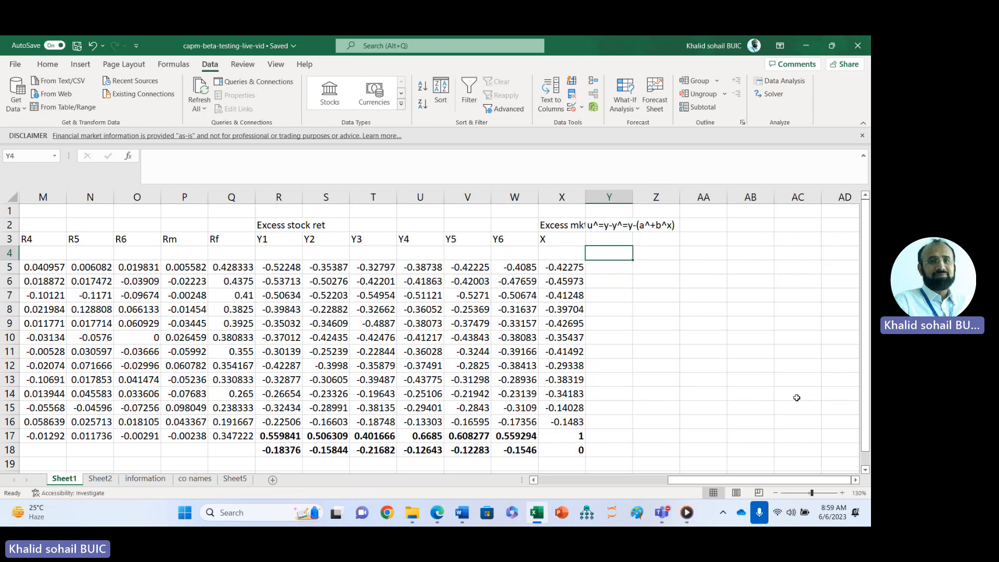
Step: Enter the residual heading u^ in Y4
{"action": "type", "text": "u6"}
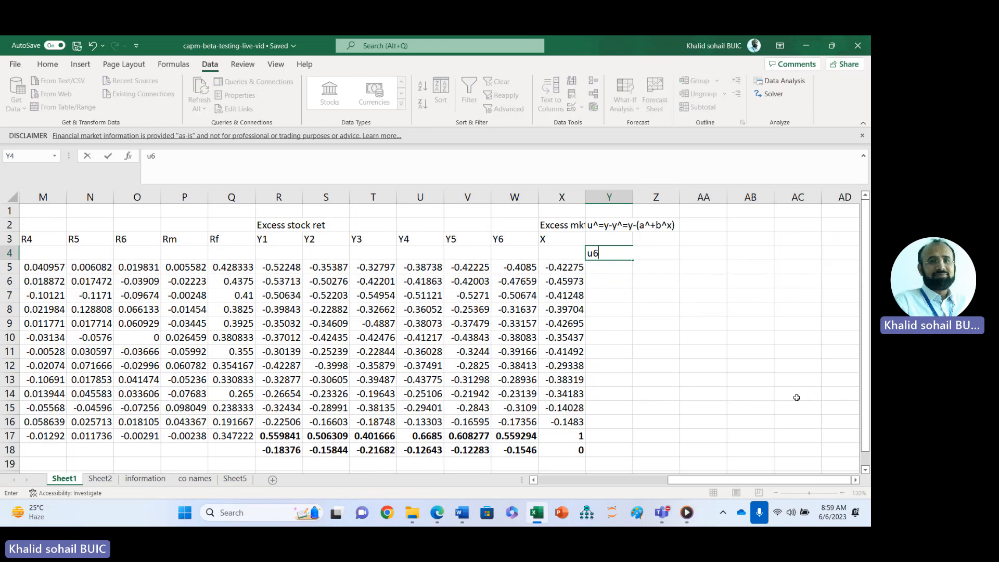
{"action": "key", "text": "BackSpace"}
{"action": "type", "text": "^"}
{"action": "key", "text": "Delete"}
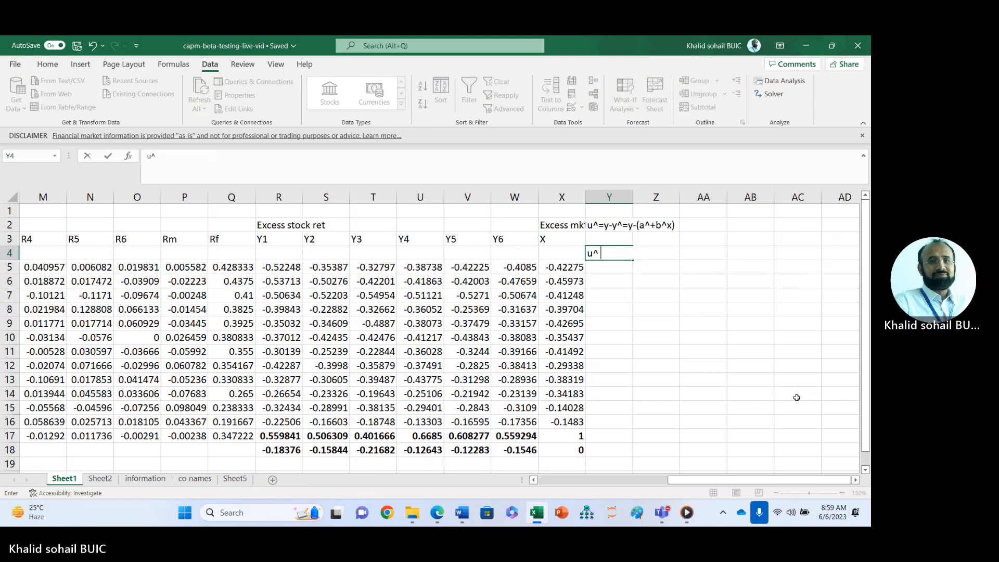
{"action": "key", "text": "Return"}
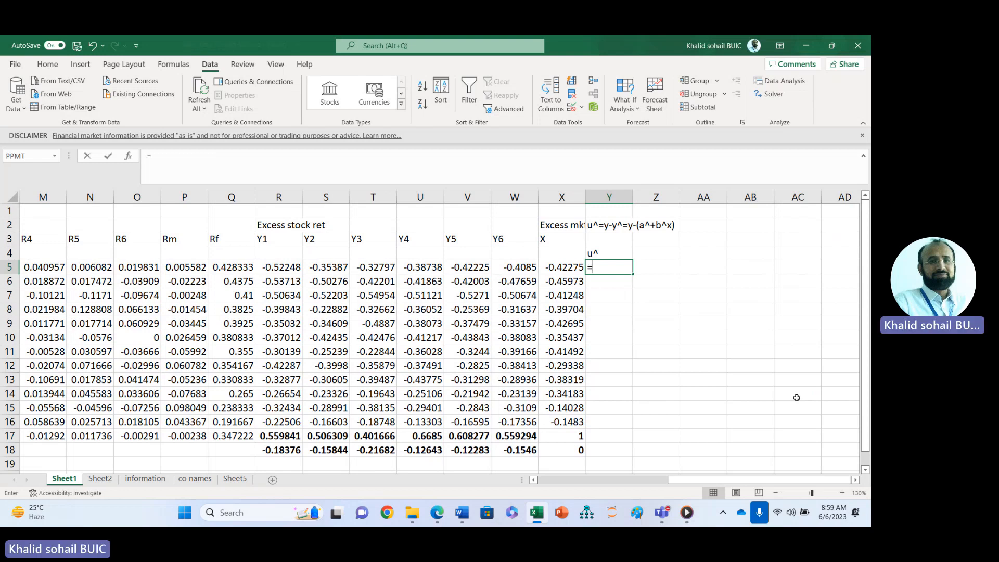
Step: Enter =R5-(R18+R17*X5) in Y5 to compute the first stock's first residual from its intercept and slope
{"action": "type", "text": "="}
{"action": "key", "text": "Left"}
{"action": "key", "text": "Left"}
{"action": "key", "text": "Left"}
{"action": "key", "text": "Left"}
{"action": "key", "text": "Left"}
{"action": "key", "text": "Left"}
{"action": "key", "text": "Left"}
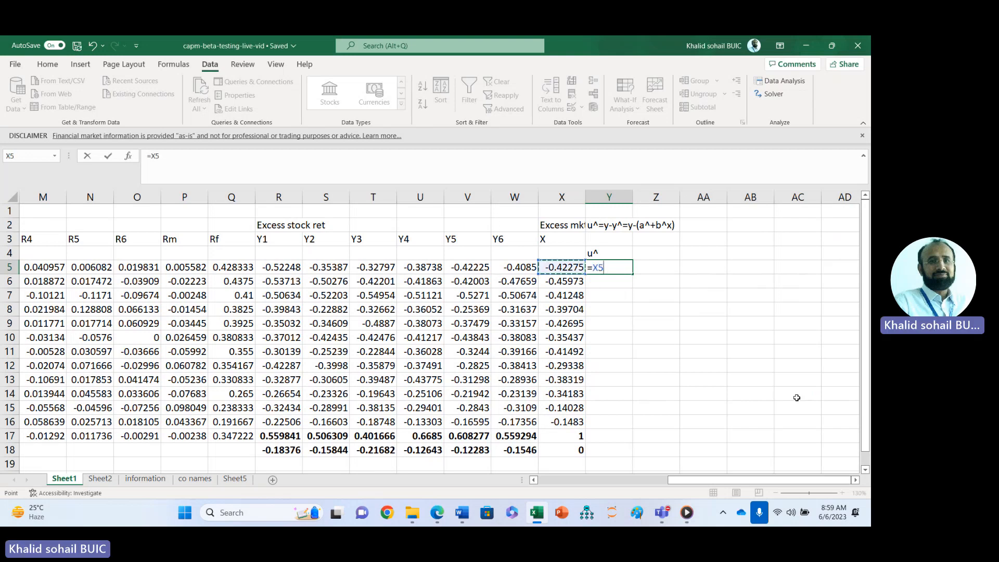
{"action": "type", "text": "-"}
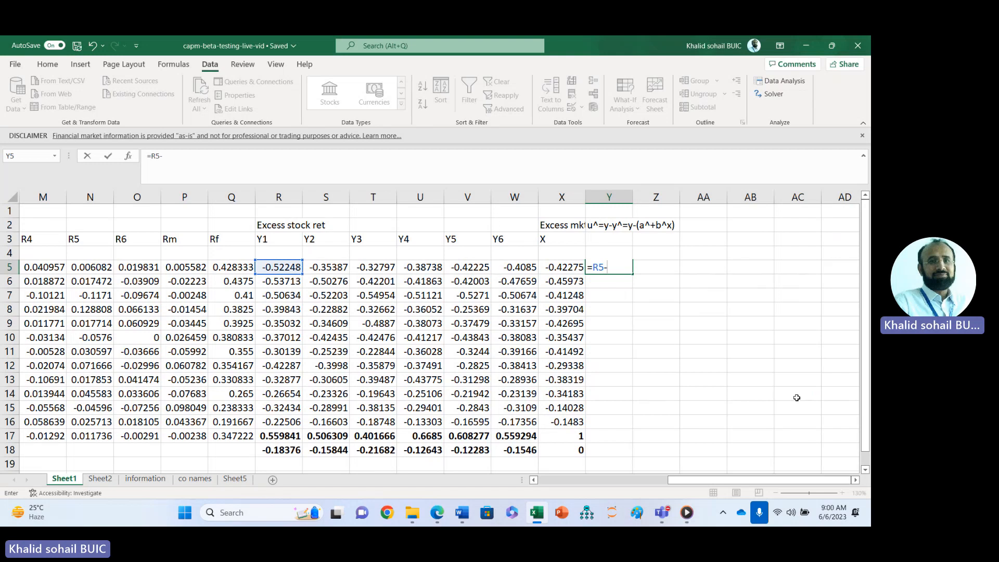
{"action": "type", "text": "("}
{"action": "left_click", "coordinate": [278, 449]}
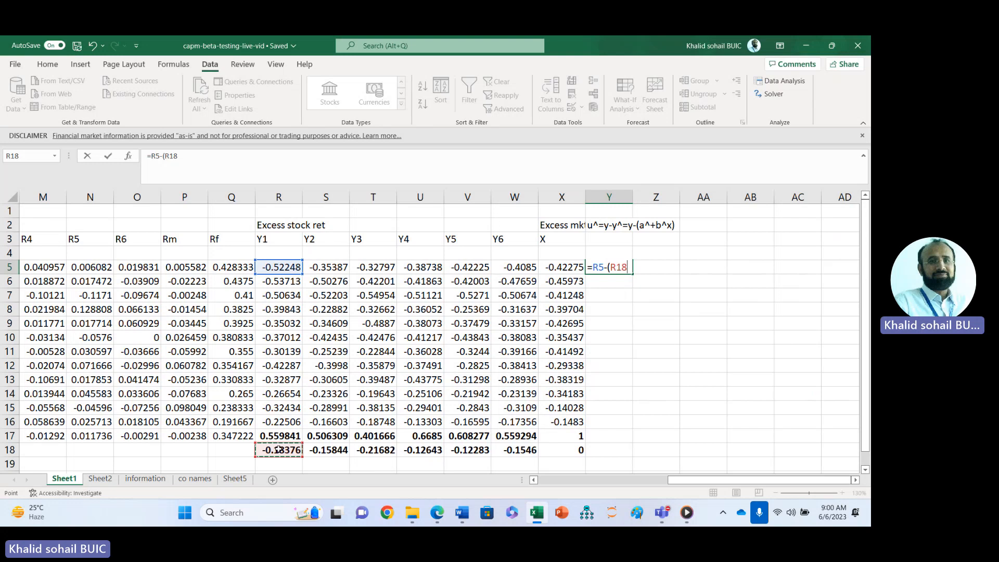
{"action": "type", "text": "+"}
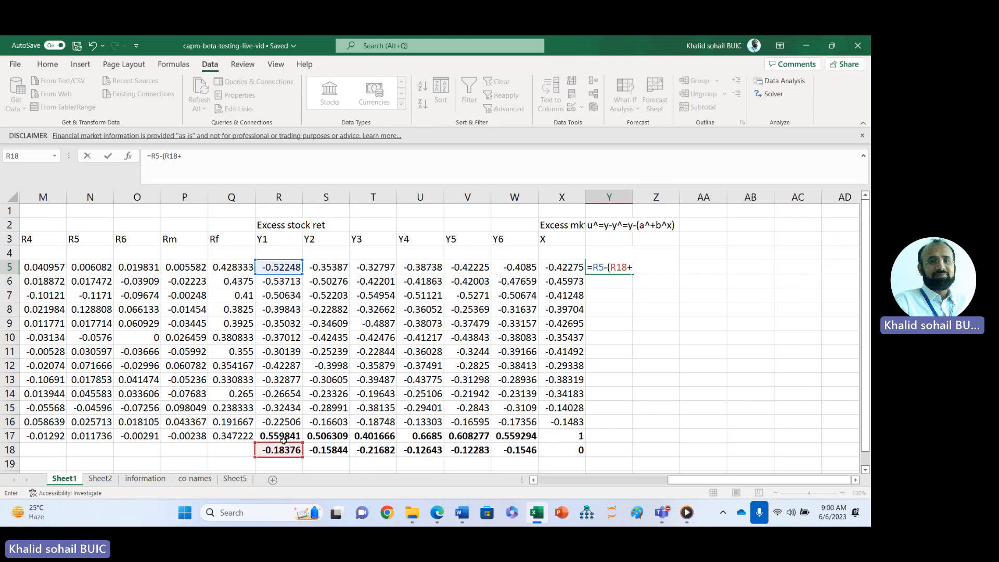
{"action": "left_click", "coordinate": [278, 435]}
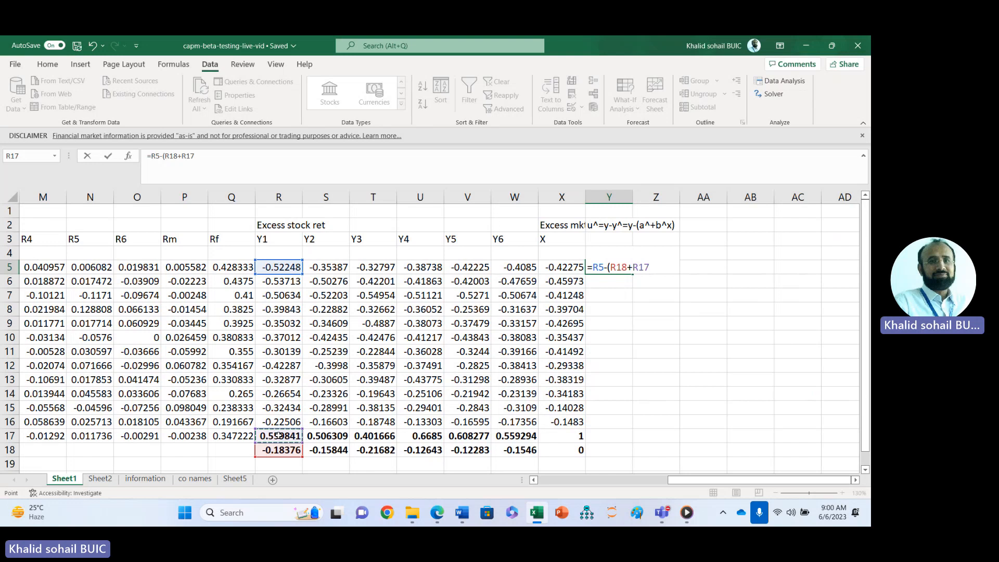
{"action": "type", "text": "*"}
{"action": "left_click", "coordinate": [556, 267]}
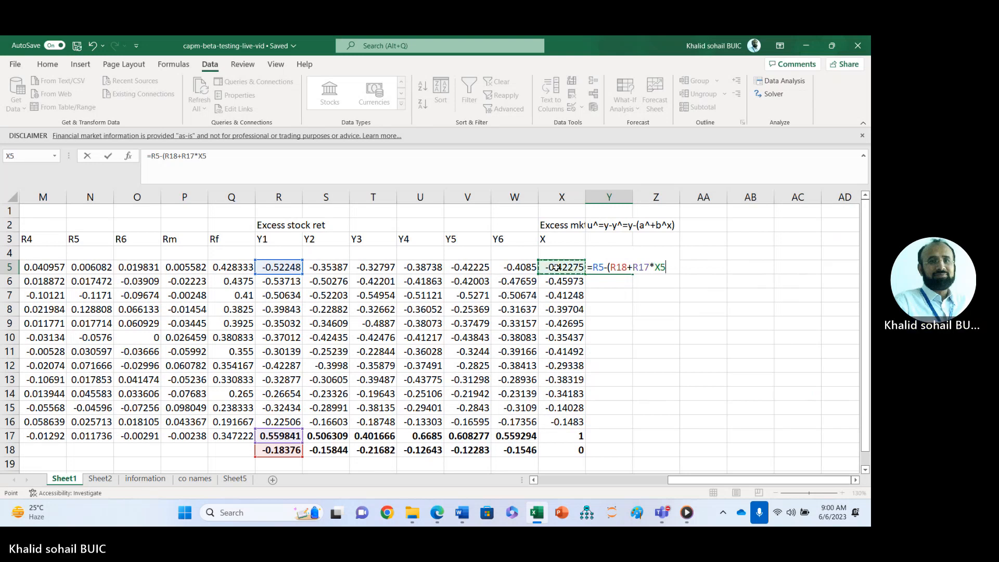
{"action": "key", "text": "ctrl+Return"}
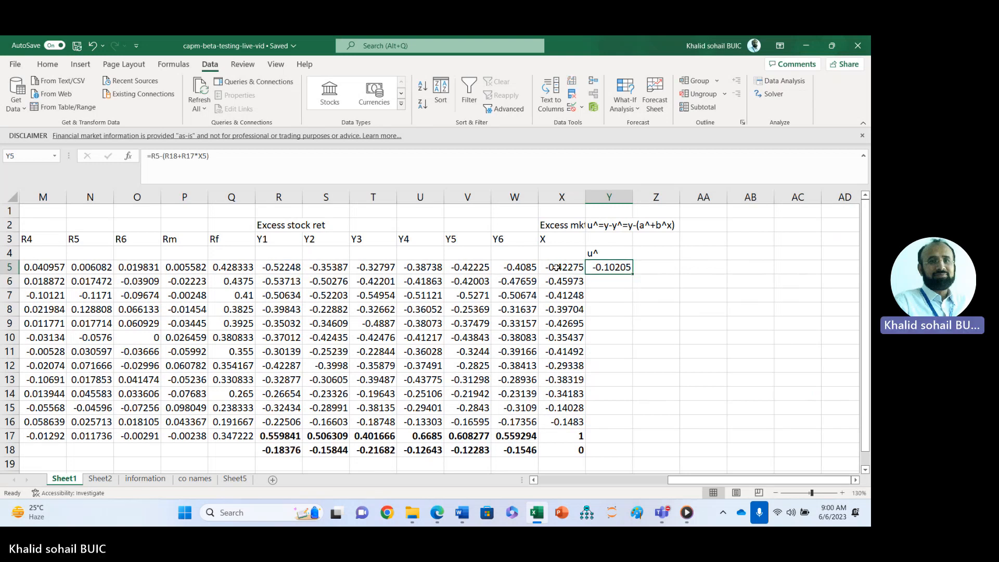
Step: Change the Y5 formula to =R5-(R$18+R$17*$X5), fixing the intercept and slope rows and the market return column
{"action": "key", "text": "F2"}
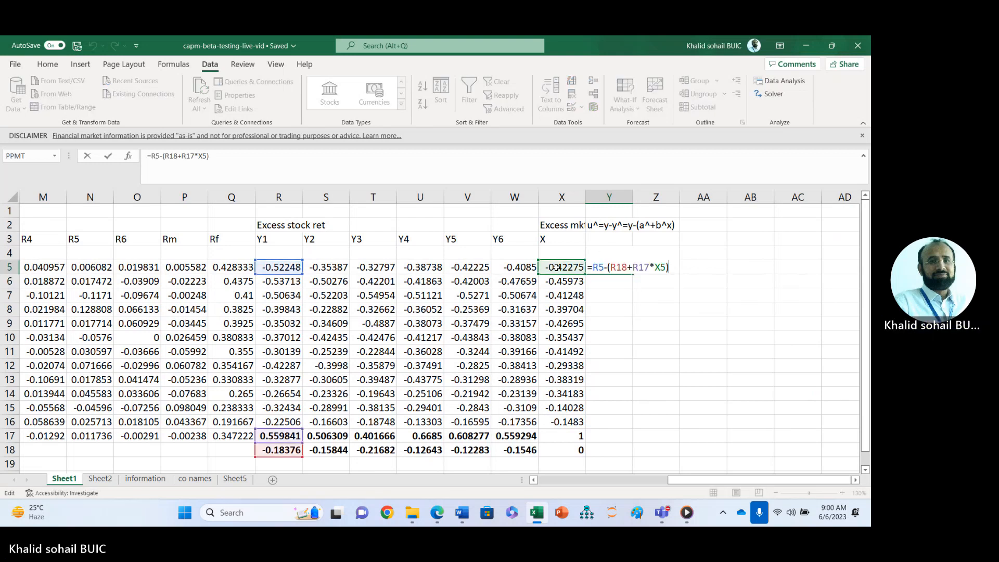
{"action": "key", "text": "Left"}
{"action": "key", "text": "Left"}
{"action": "key", "text": "Left"}
{"action": "key", "text": "Left"}
{"action": "key", "text": "Left"}
{"action": "key", "text": "Left"}
{"action": "key", "text": "Left"}
{"action": "key", "text": "Left"}
{"action": "type", "text": "$18+R"}
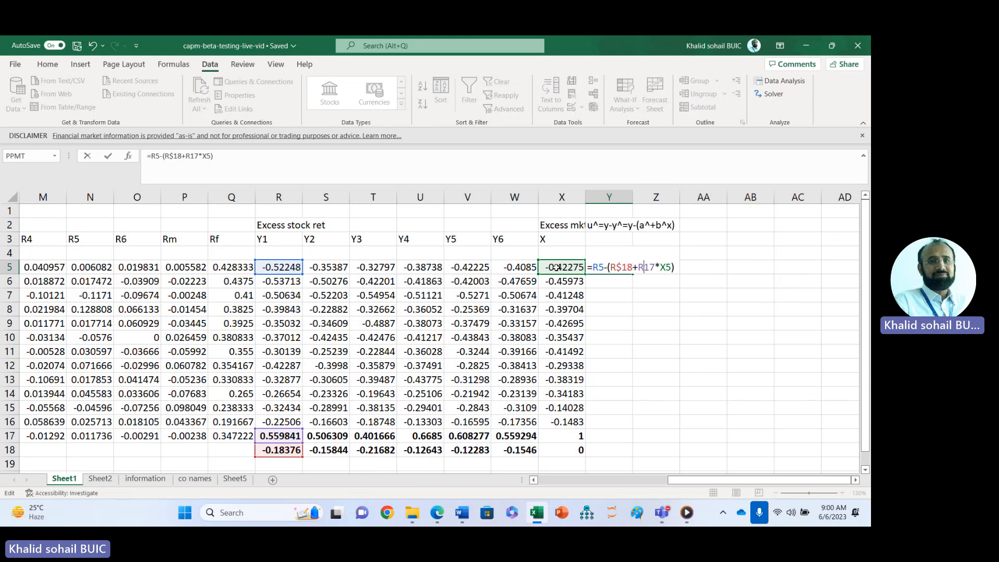
{"action": "type", "text": "$"}
{"action": "key", "text": "Right"}
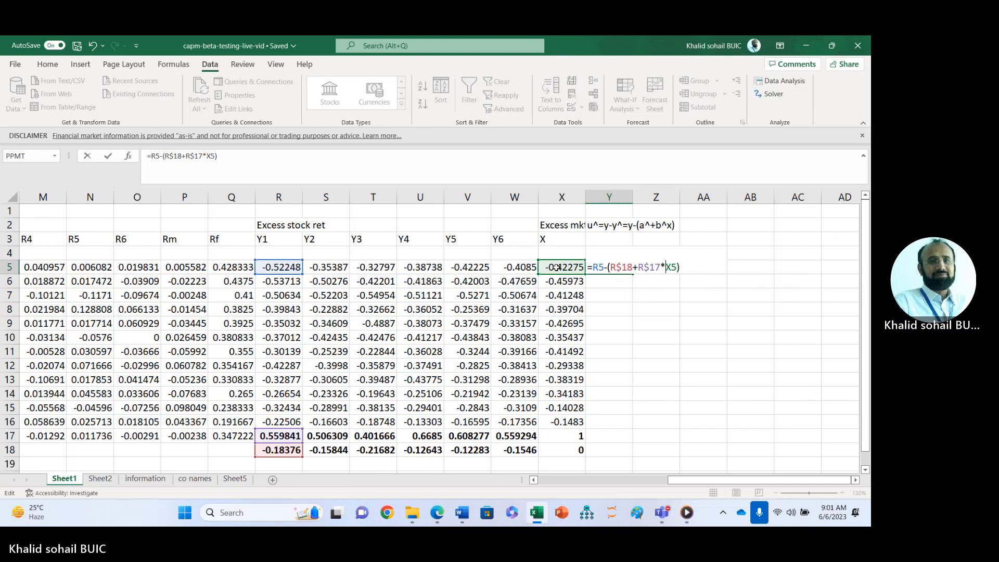
{"action": "type", "text": "$"}
{"action": "key", "text": "Return"}
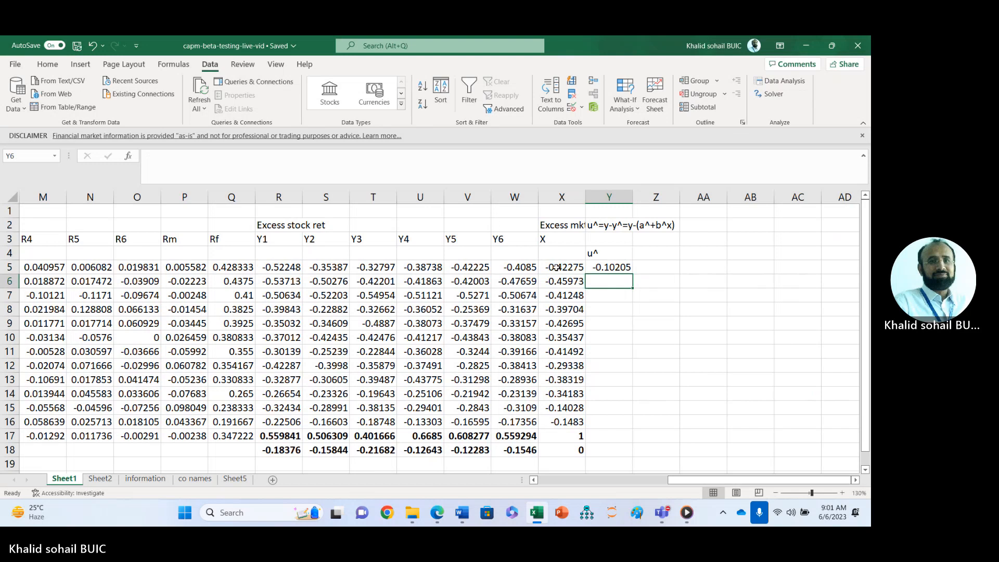
Step: Fill the residual formula from Y5 over the small block Y5:Z6 as a test
{"action": "left_click", "coordinate": [618, 267]}
{"action": "left_click_drag", "start_coordinate": [633, 274], "coordinate": [680, 289]}
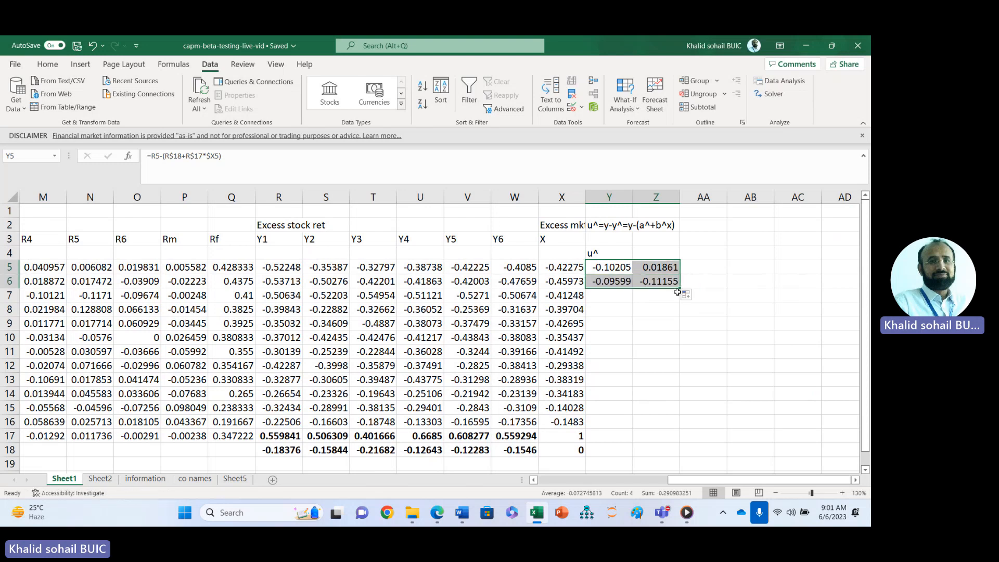
Step: Examine the residual formulas in Y5, Y6 and Z5 to check which cells each copied formula references
{"action": "left_click", "coordinate": [609, 267]}
{"action": "key", "text": "Right"}
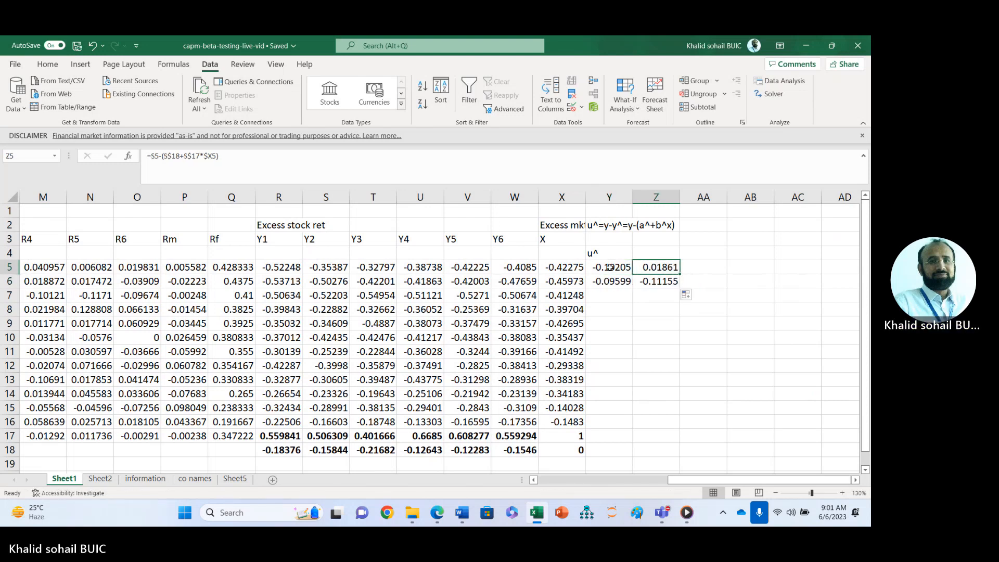
{"action": "key", "text": "F2"}
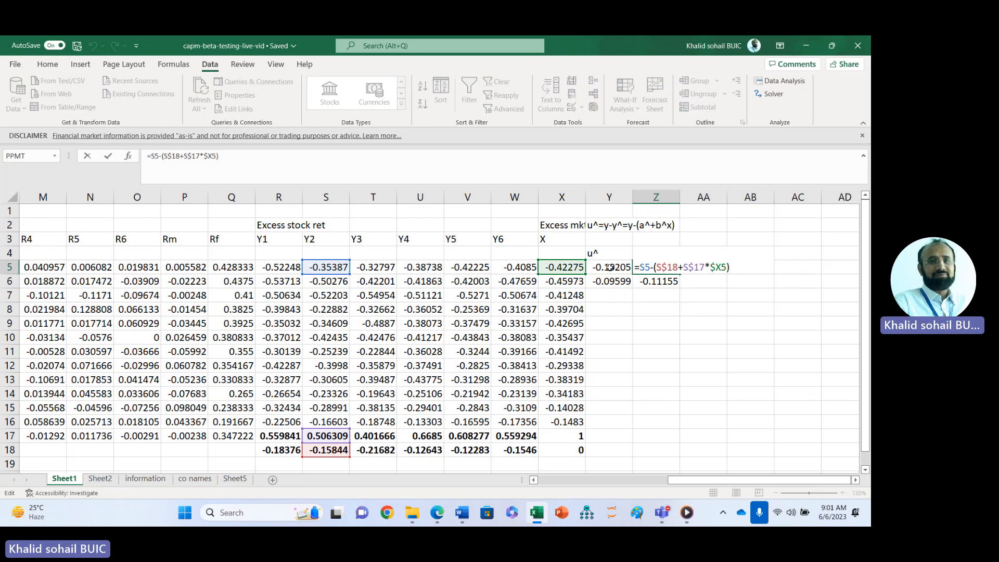
{"action": "key", "text": "ctrl+Return"}
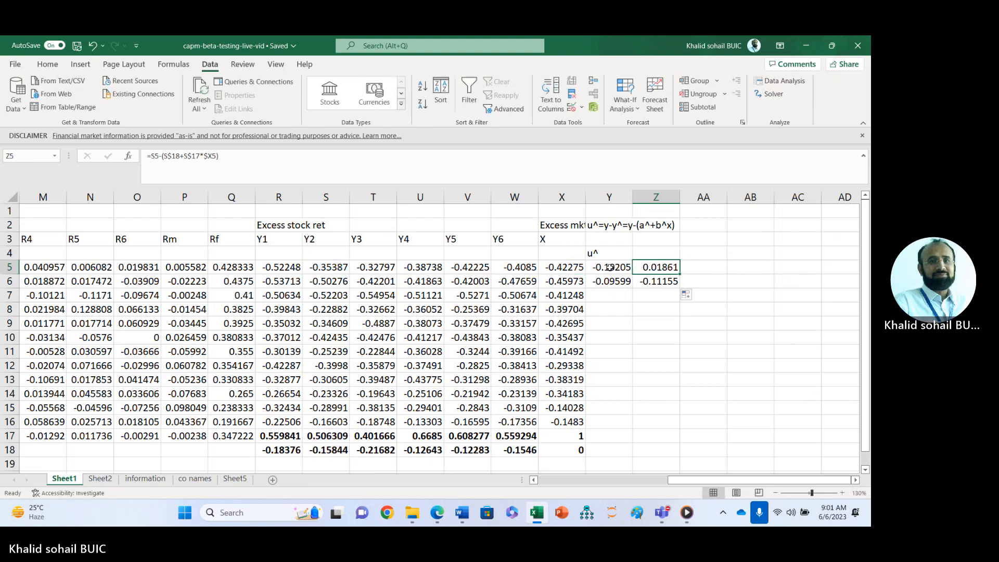
{"action": "left_click", "coordinate": [610, 267]}
{"action": "key", "text": "F2"}
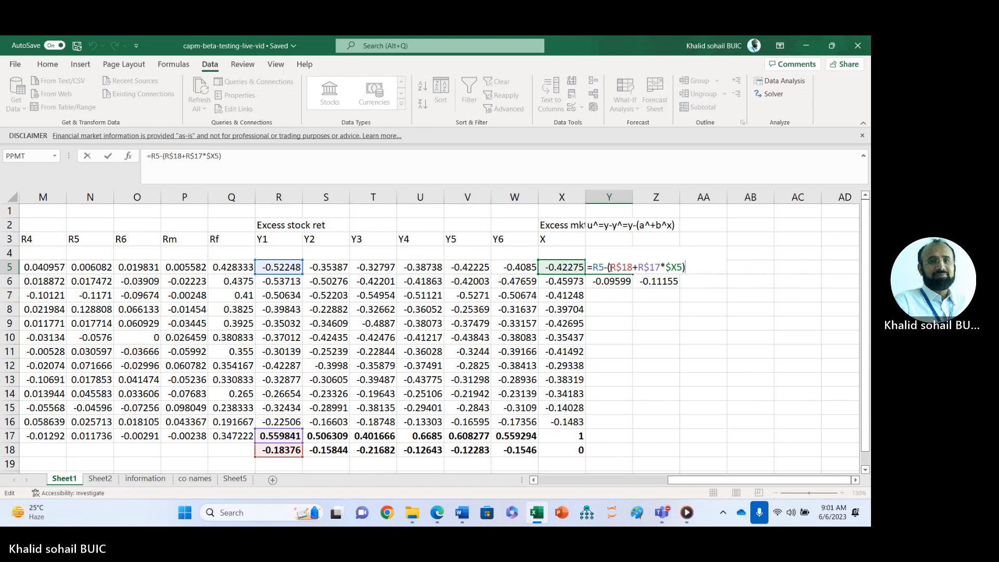
{"action": "key", "text": "Escape"}
{"action": "key", "text": "Down"}
{"action": "key", "text": "F2"}
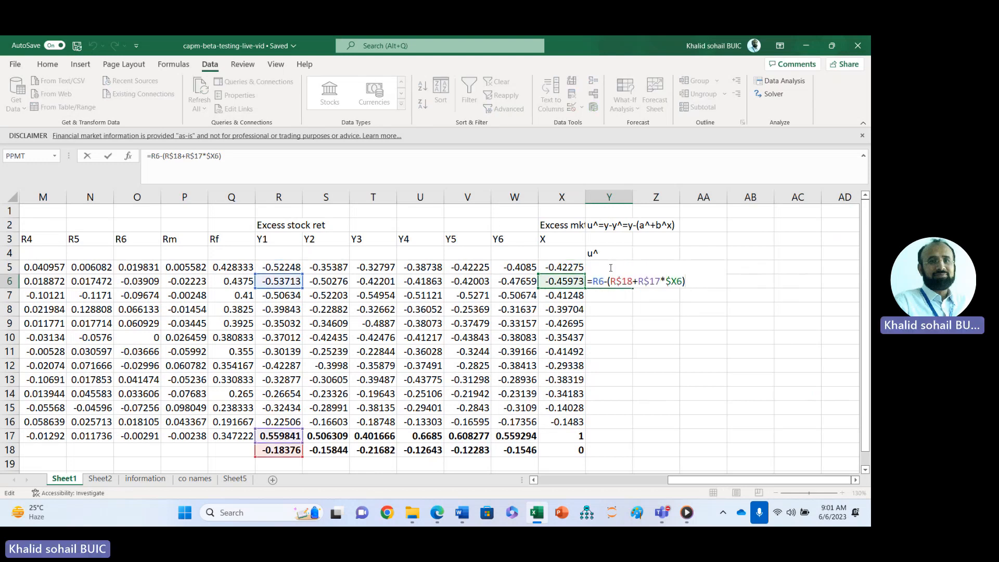
{"action": "key", "text": "Escape"}
{"action": "key", "text": "Right"}
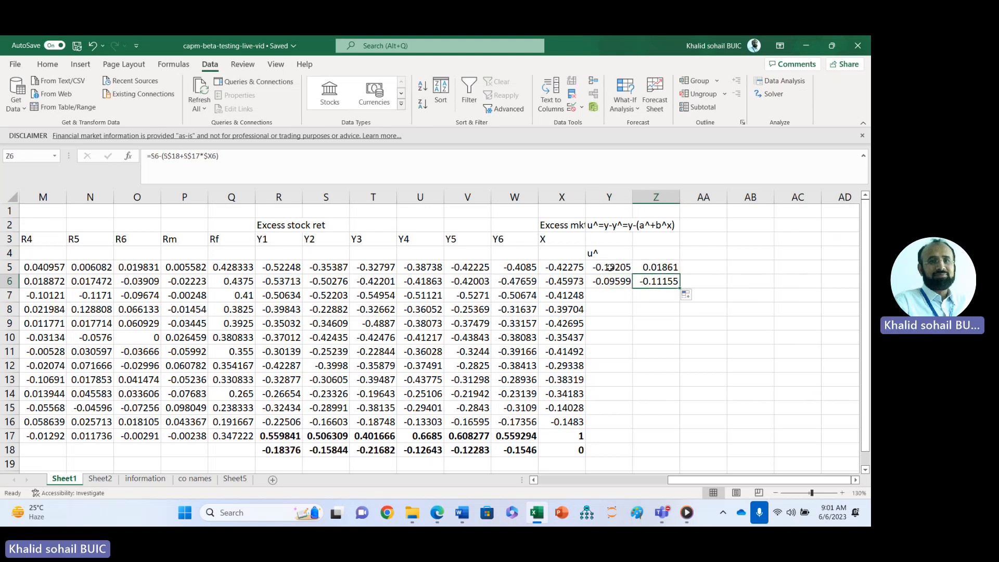
{"action": "key", "text": "Up"}
{"action": "key", "text": "F2"}
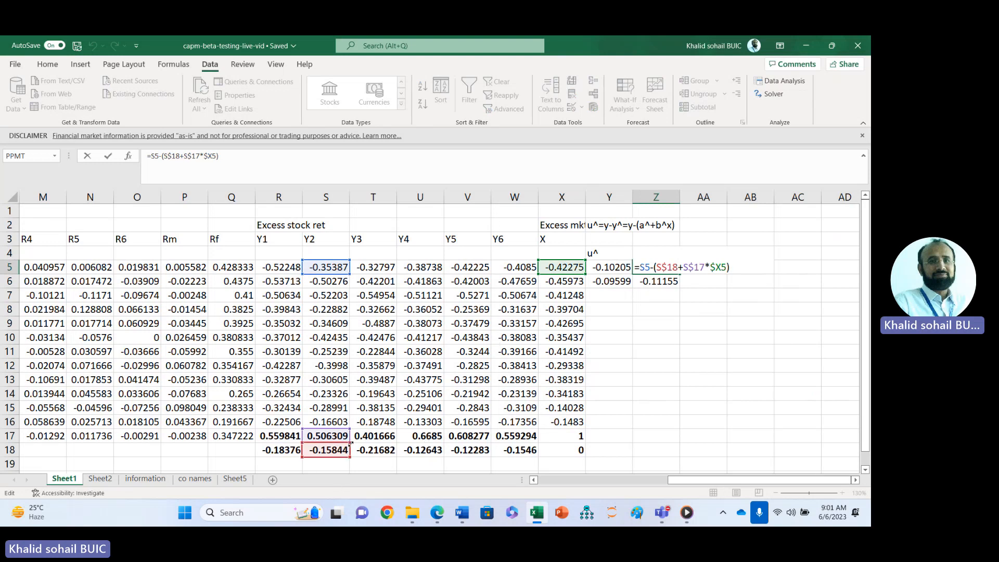
{"action": "key", "text": "Escape"}
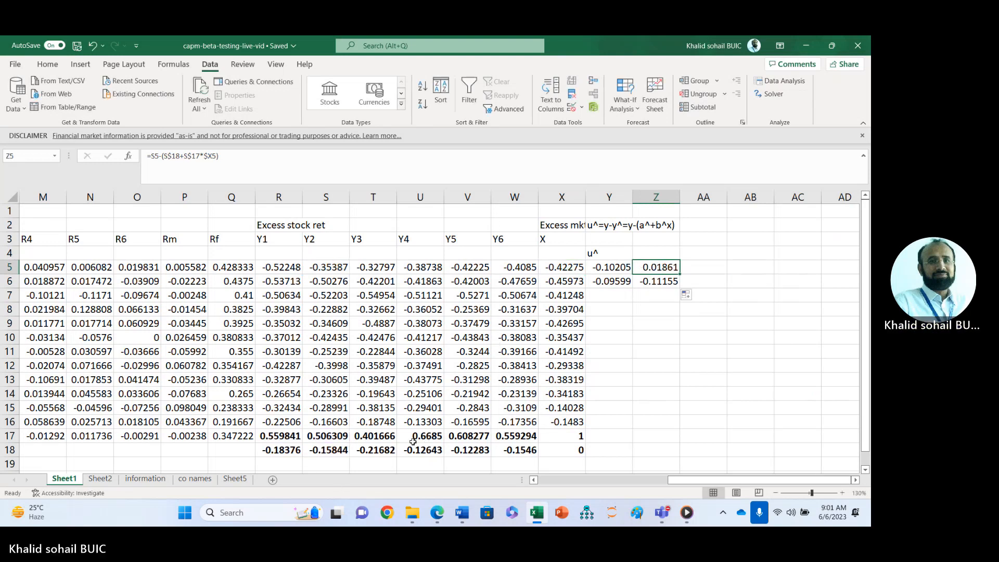
Step: Change the Y4 heading to u^1 and fill it across to AD4 as the series u^1 to u^6
{"action": "left_click", "coordinate": [609, 267]}
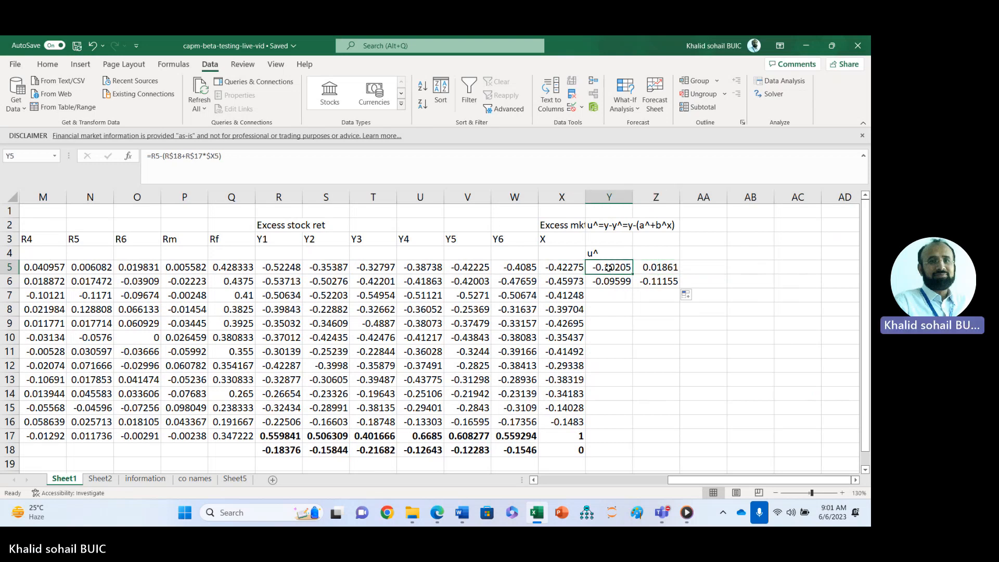
{"action": "key", "text": "Up"}
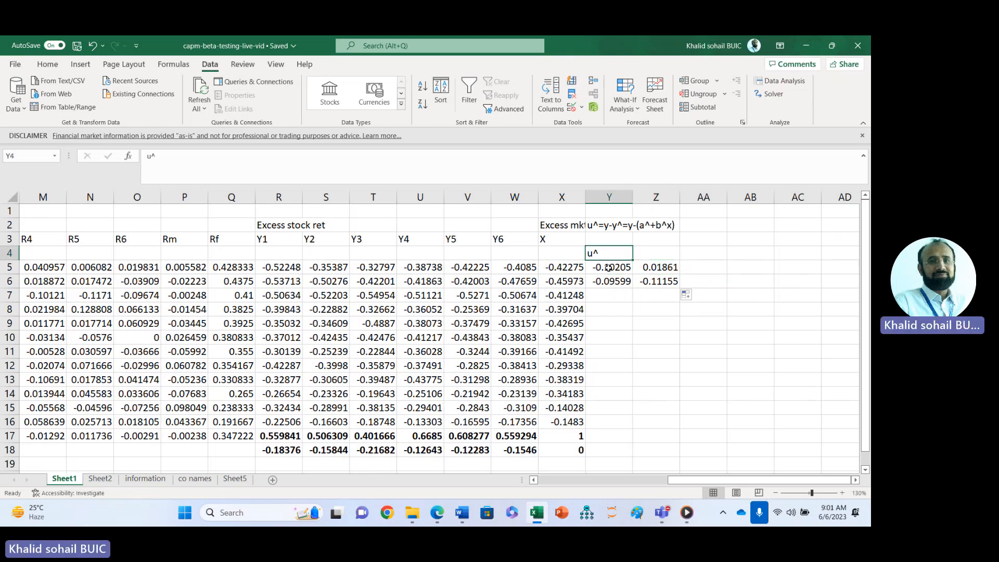
{"action": "key", "text": "F2"}
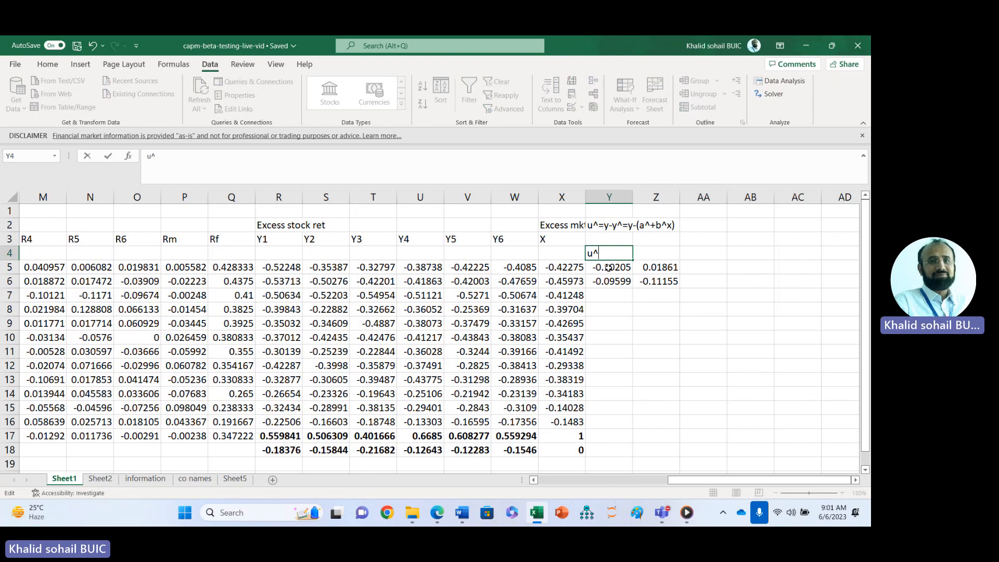
{"action": "type", "text": "1"}
{"action": "key", "text": "Return"}
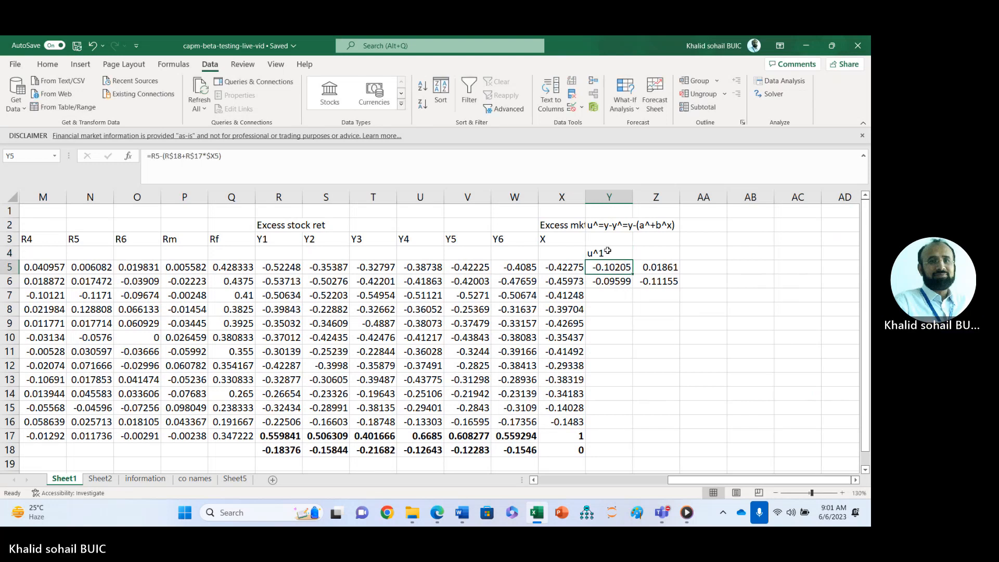
{"action": "left_click", "coordinate": [603, 253]}
{"action": "left_click_drag", "start_coordinate": [633, 260], "coordinate": [847, 267]}
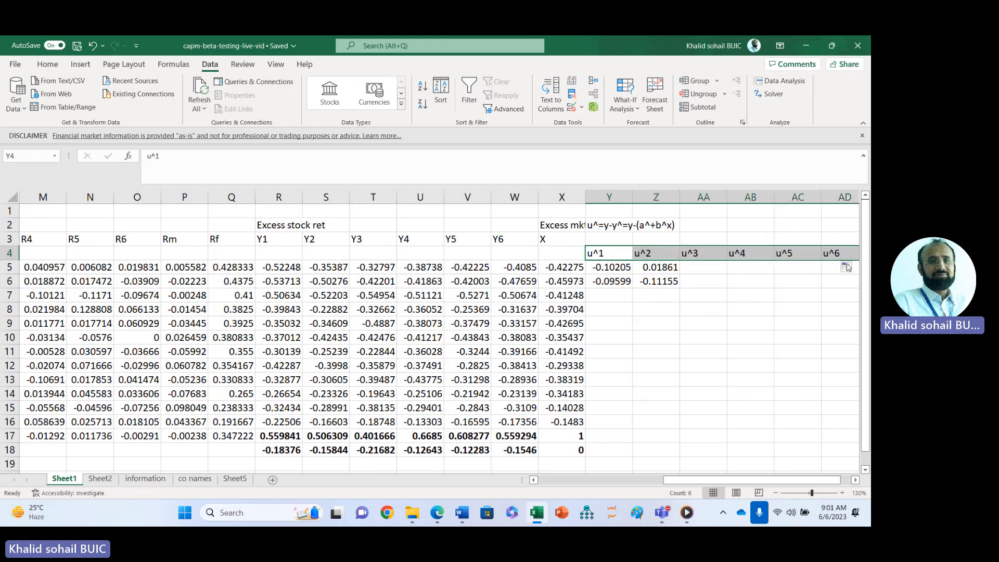
Step: Fill the residual formula from Y5 across all six stocks and down the whole range Y5:AD16
{"action": "left_click", "coordinate": [632, 266]}
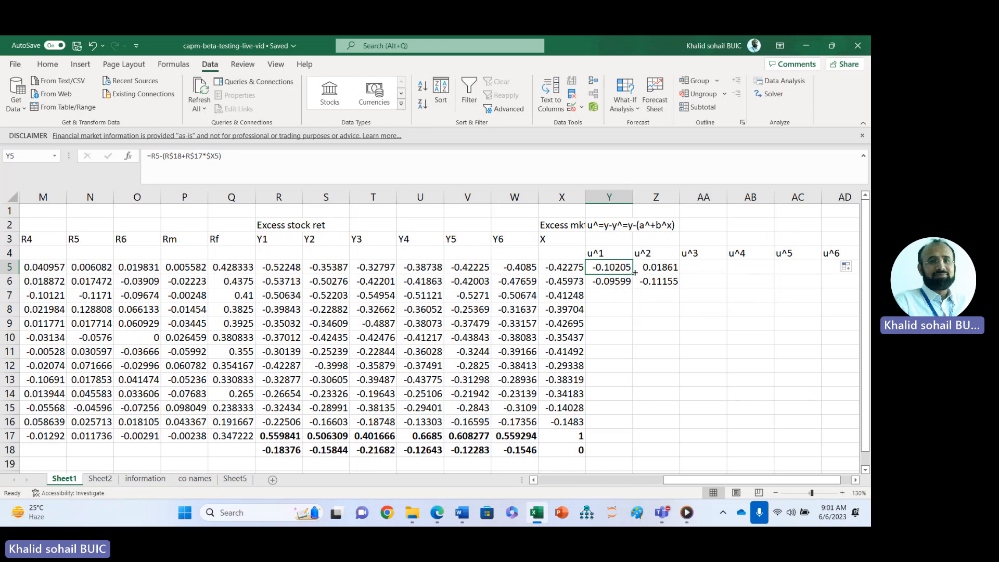
{"action": "left_click_drag", "start_coordinate": [635, 273], "coordinate": [768, 428]}
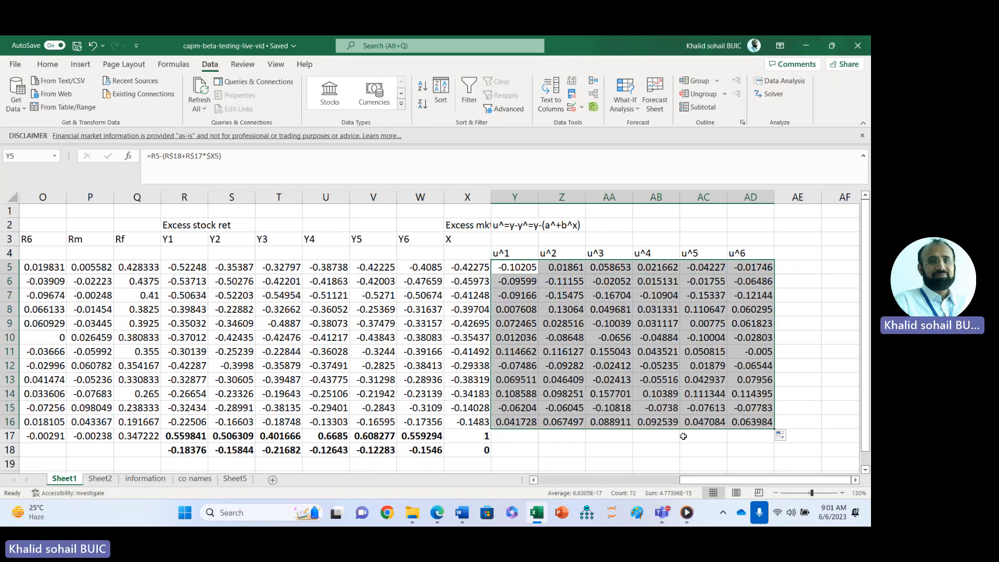
Step: Replace the market column's slope and intercept in X17 and X18 with the labels <--b^ and <--a^
{"action": "left_click", "coordinate": [473, 436]}
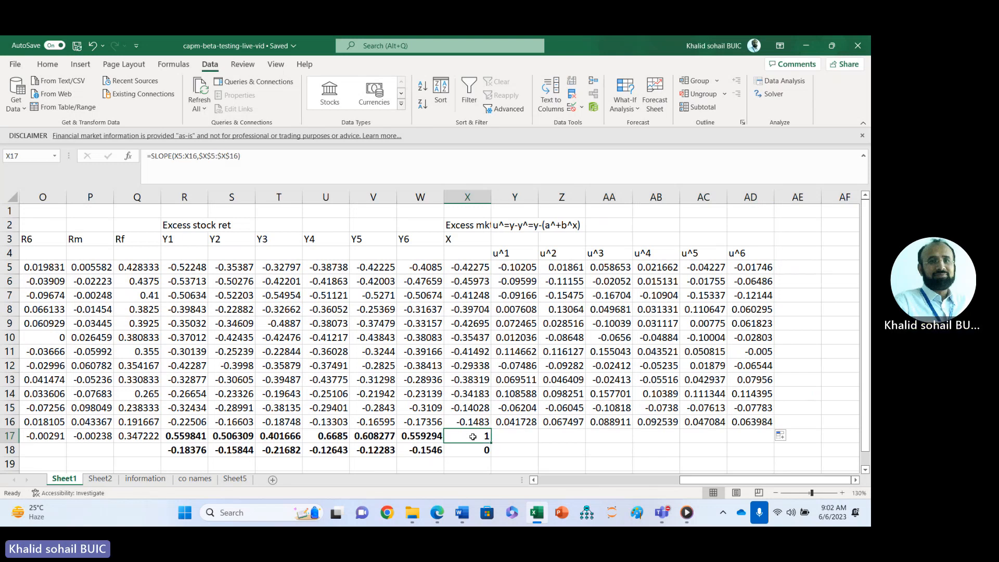
{"action": "type", "text": "<--b^"}
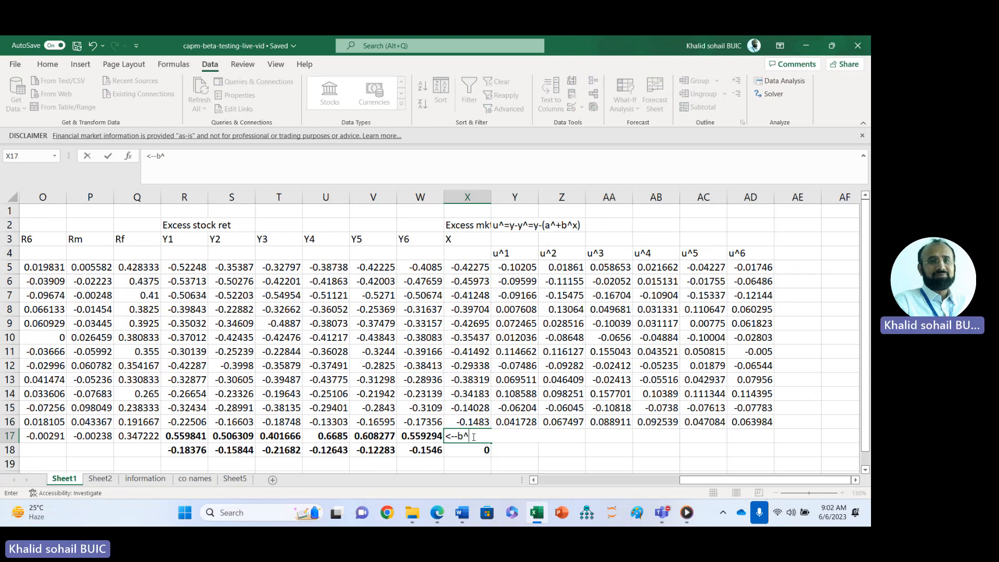
{"action": "key", "text": "Return"}
{"action": "type", "text": "<--a"}
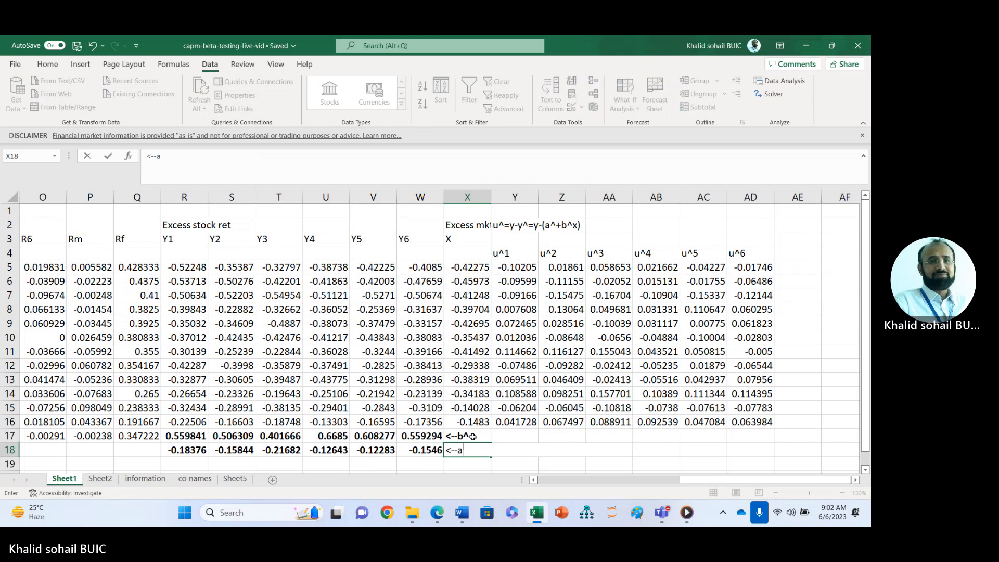
{"action": "type", "text": "^"}
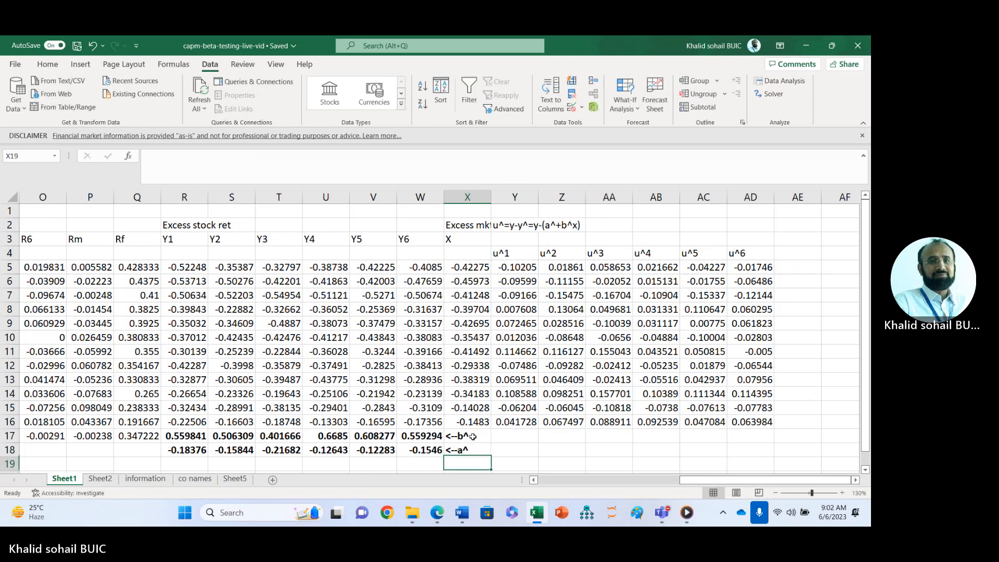
{"action": "left_click", "coordinate": [524, 437]}
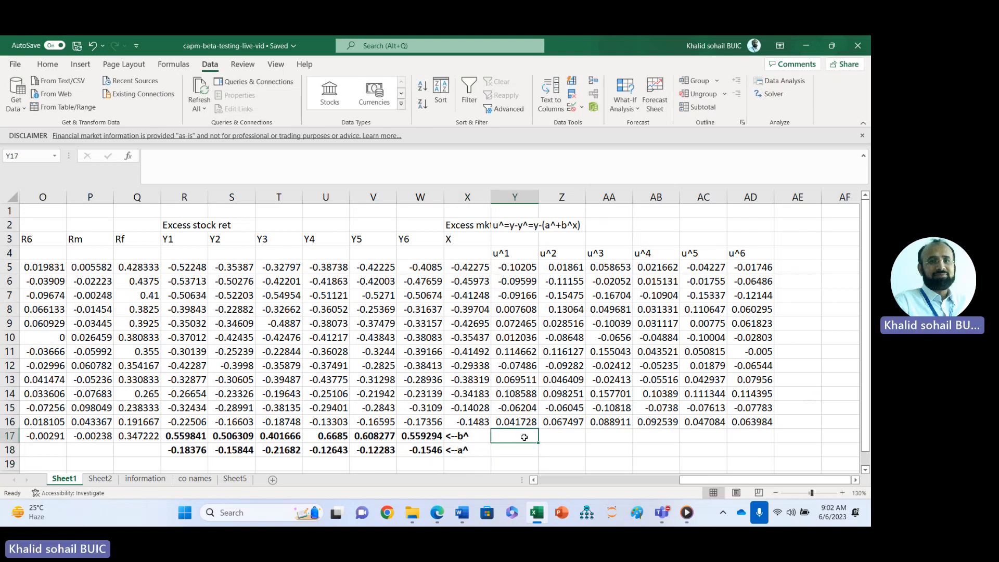
Step: Calculate the population variance of the first stock's residuals in Y17 with =VAR.P(Y5:Y16)
{"action": "type", "text": "var"}
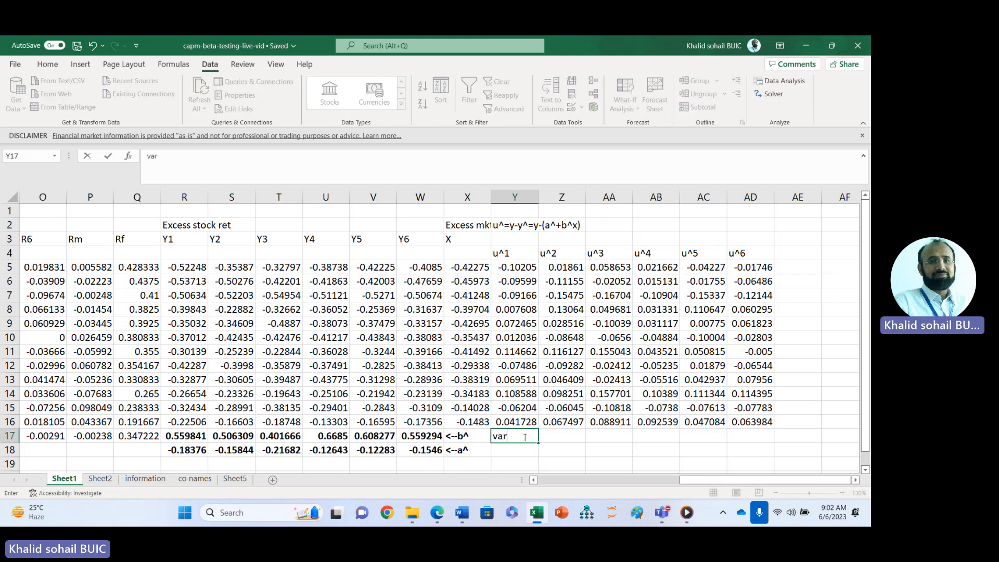
{"action": "key", "text": "BackSpace"}
{"action": "key", "text": "BackSpace"}
{"action": "key", "text": "BackSpace"}
{"action": "type", "text": "=va"}
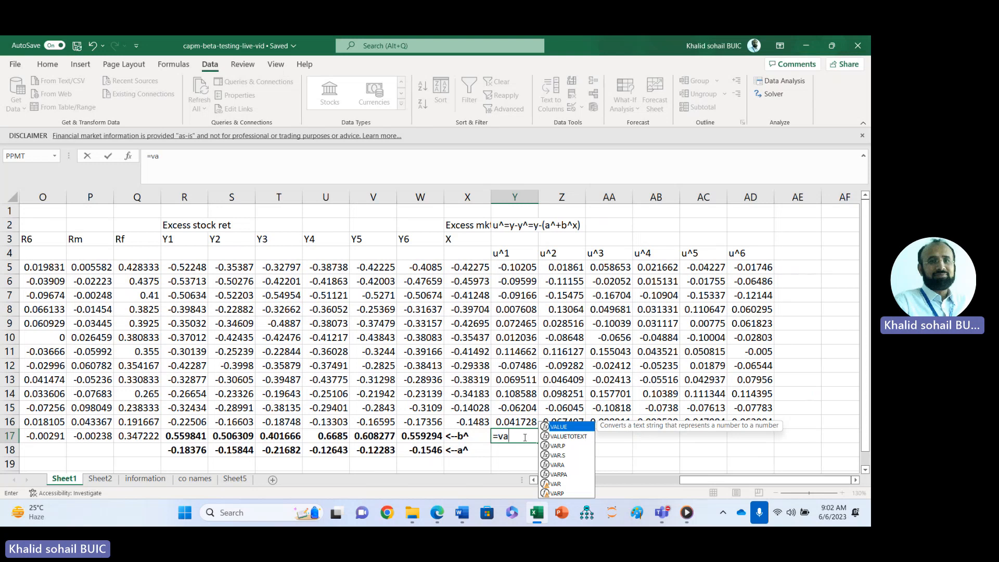
{"action": "type", "text": "r"}
{"action": "key", "text": "Tab"}
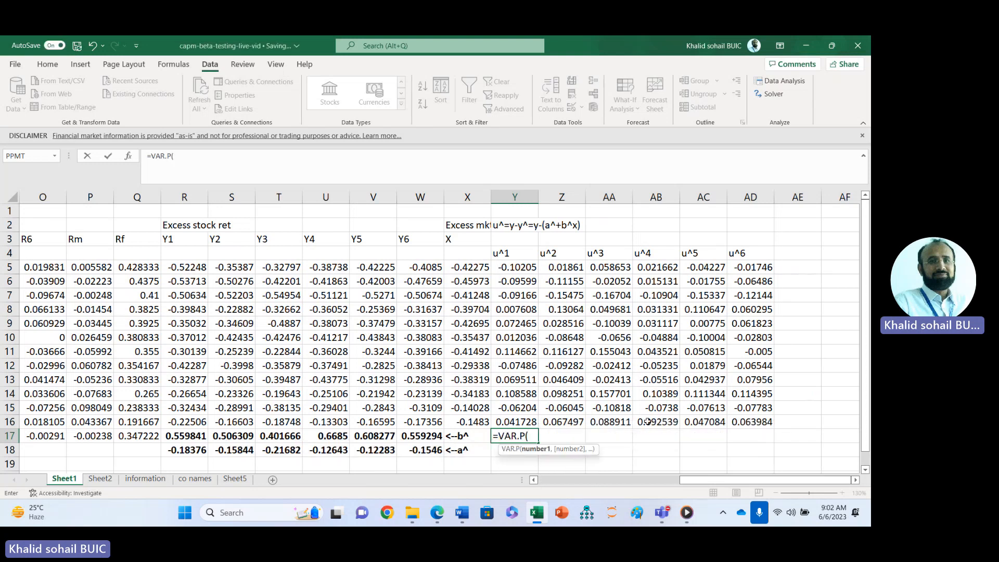
{"action": "left_click", "coordinate": [510, 265]}
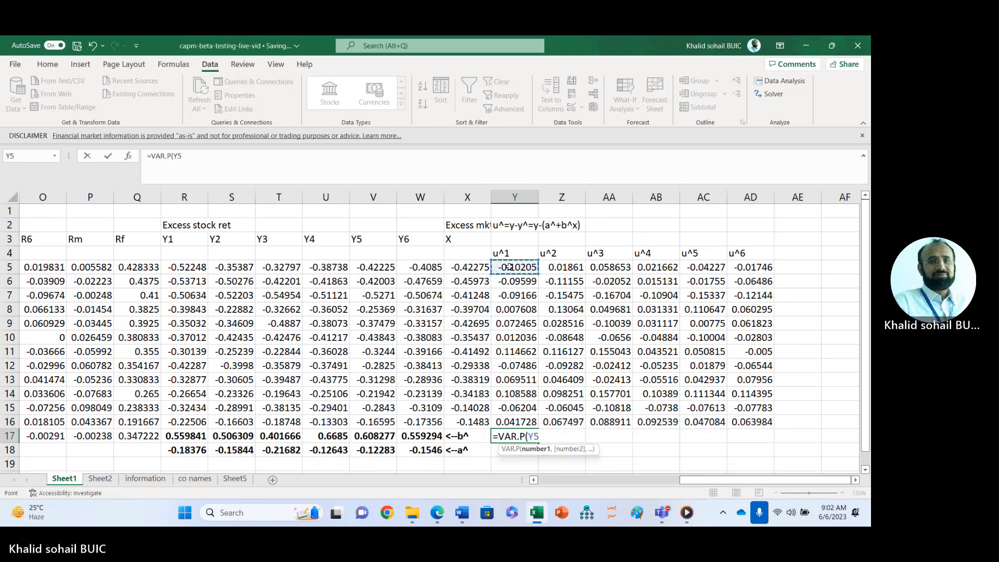
{"action": "key", "text": "shift+Down"}
{"action": "key", "text": "shift+Down"}
{"action": "key", "text": "shift+Down"}
{"action": "key", "text": "shift+Down"}
{"action": "key", "text": "shift+Down"}
{"action": "key", "text": "shift+Down"}
{"action": "key", "text": "shift+Down"}
{"action": "key", "text": "shift+Down"}
{"action": "key", "text": "shift+Down"}
{"action": "key", "text": "shift+Down"}
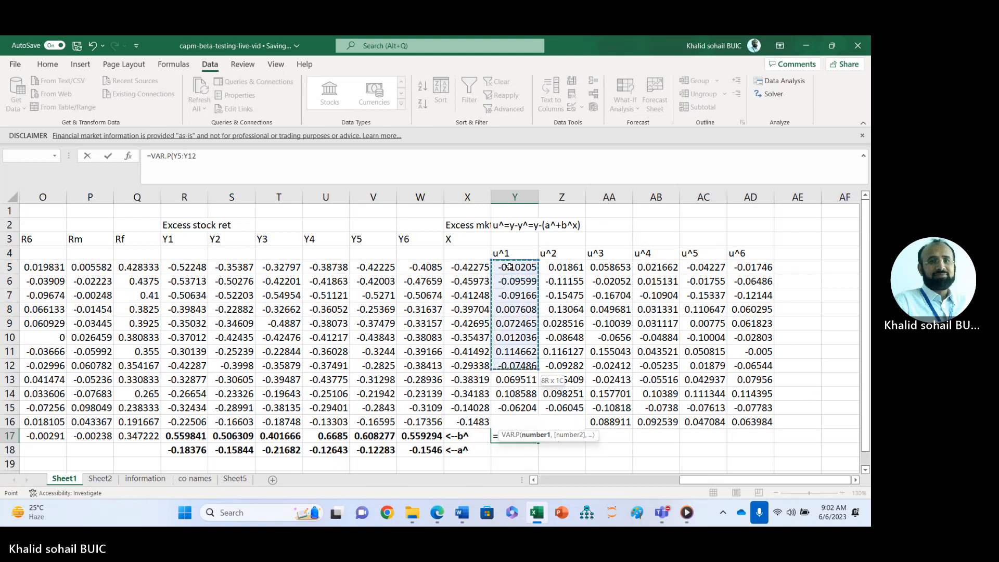
{"action": "key", "text": "shift+Down"}
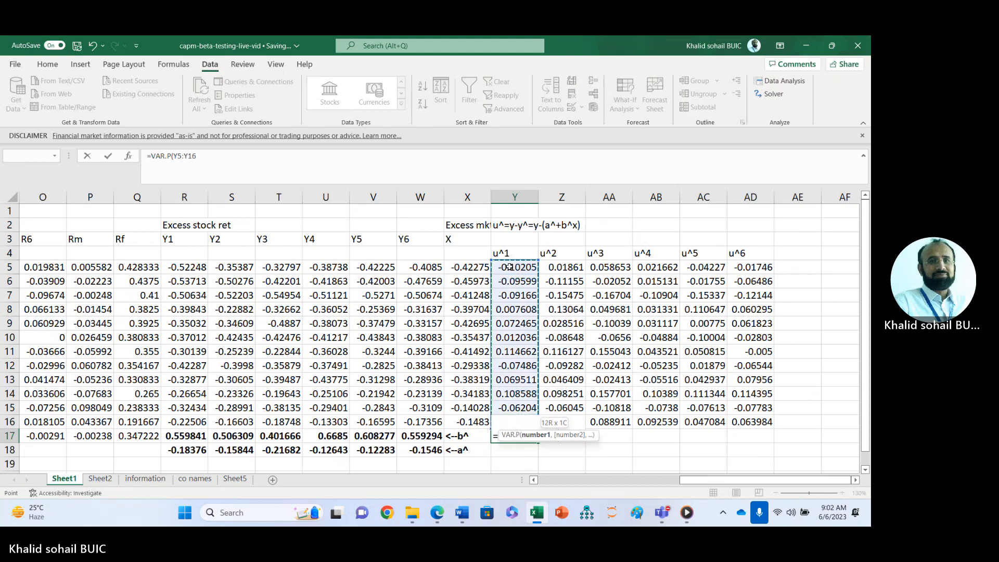
{"action": "key", "text": "ctrl+Return"}
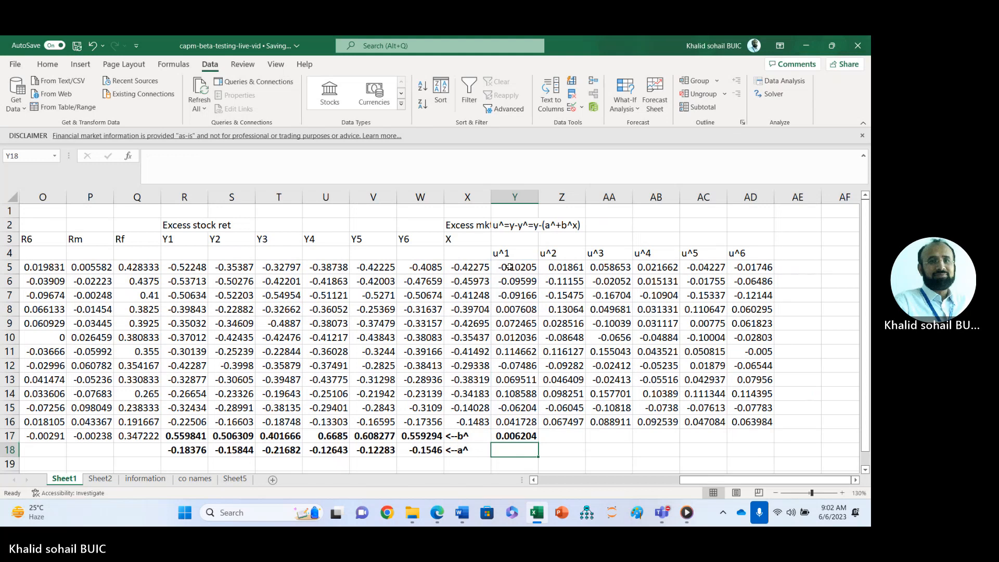
{"action": "key", "text": "F2"}
{"action": "key", "text": "Escape"}
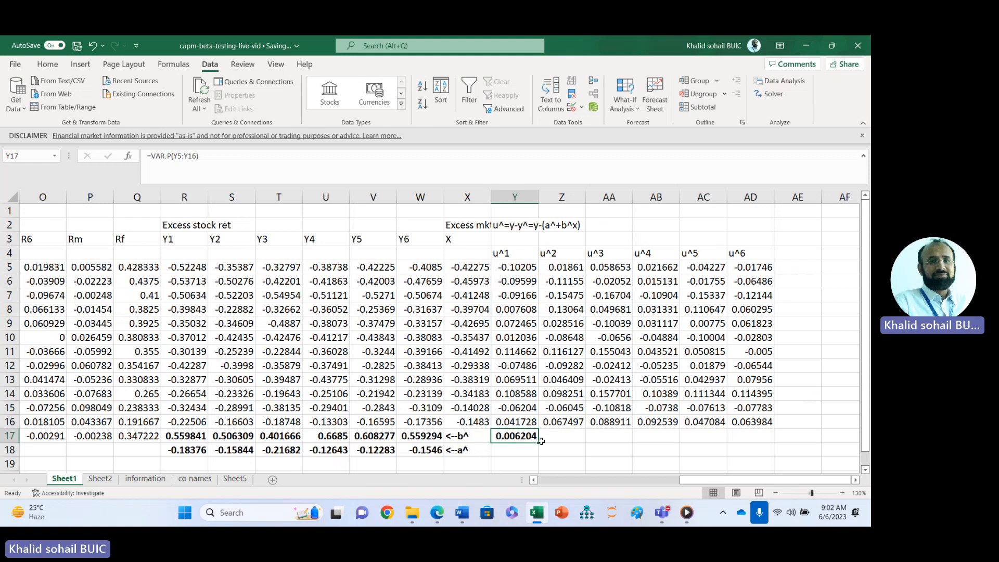
Step: Fill the variance formula from Y17 across to AD17 and label the row Var_err in AE17
{"action": "left_click_drag", "start_coordinate": [539, 441], "coordinate": [774, 437]}
{"action": "left_click", "coordinate": [797, 435]}
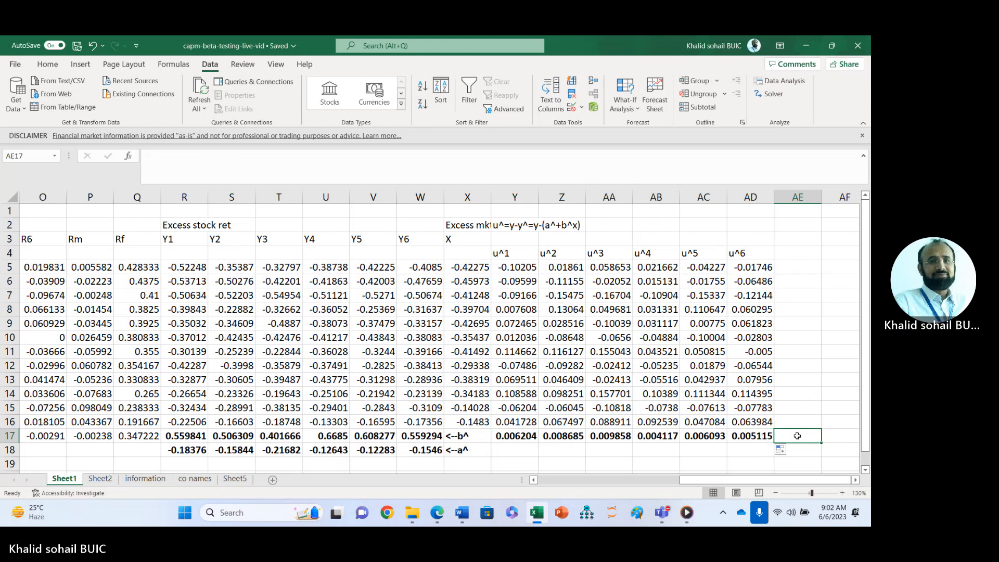
{"action": "type", "text": "V"}
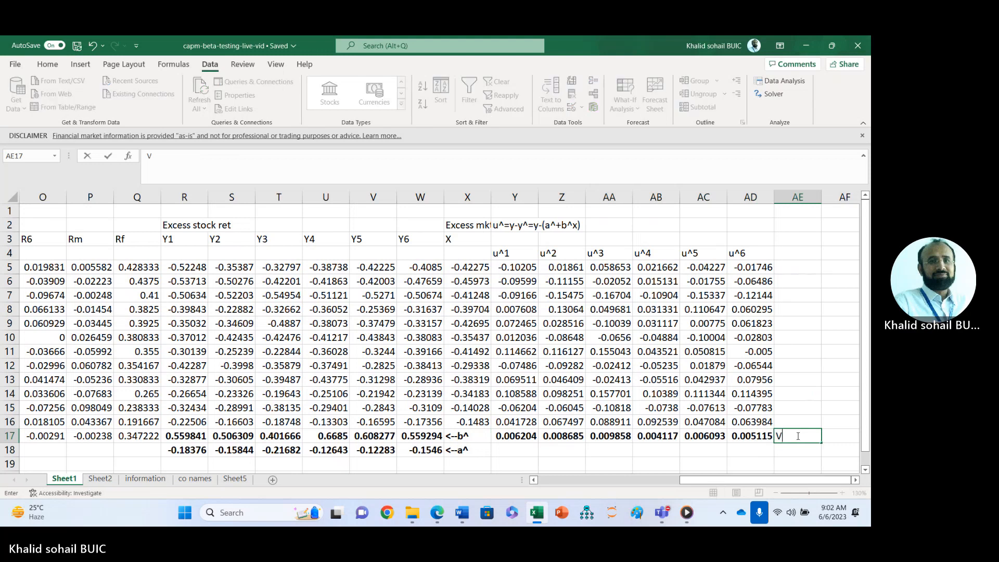
{"action": "type", "text": "ar"}
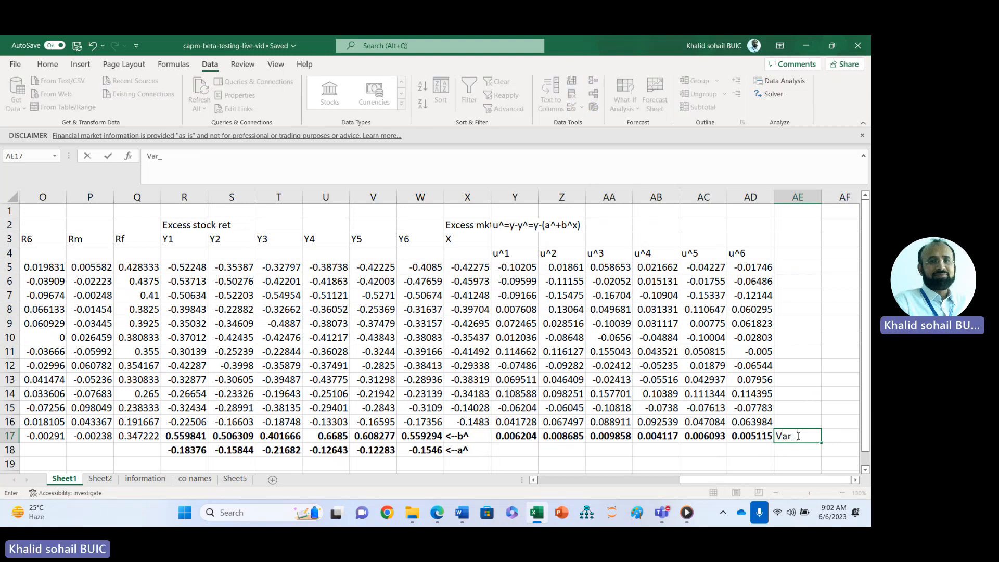
{"action": "type", "text": "_err"}
{"action": "key", "text": "Return"}
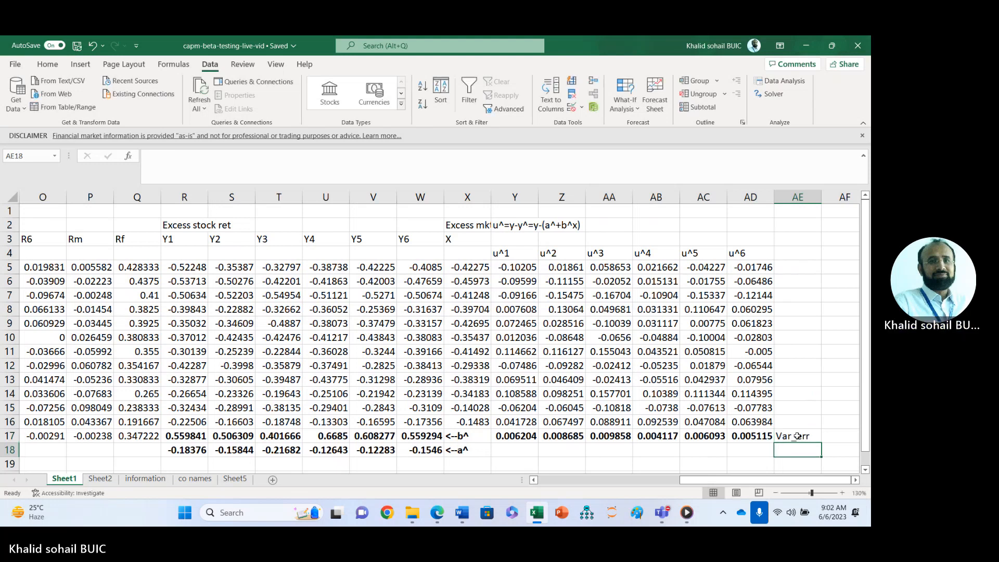
Step: Start a summary table below the data with the row labels R in Q20 and Betas in Q21
{"action": "left_click", "coordinate": [136, 459]}
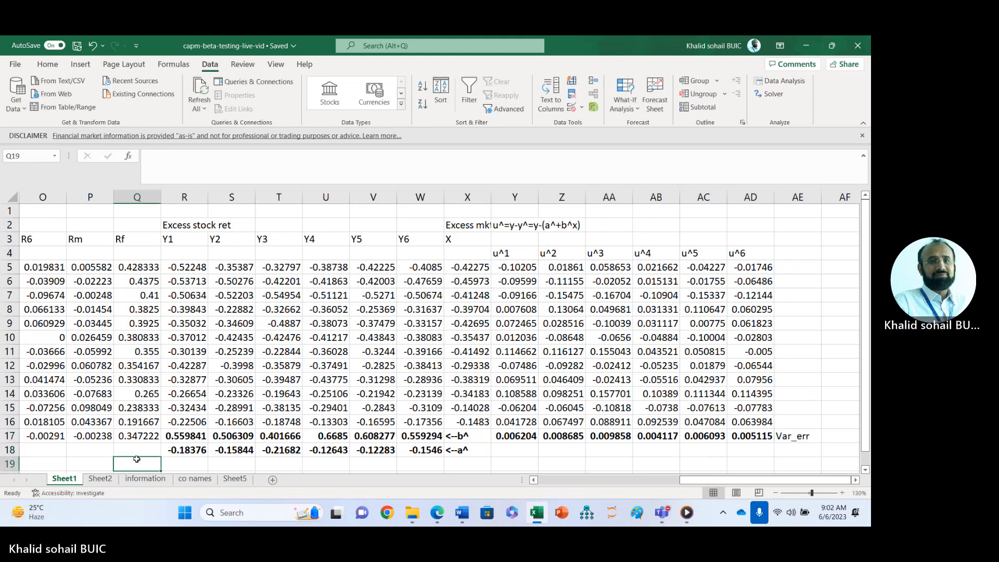
{"action": "key", "text": "Down"}
{"action": "key", "text": "Down"}
{"action": "key", "text": "Down"}
{"action": "key", "text": "Down"}
{"action": "key", "text": "Down"}
{"action": "key", "text": "Down"}
{"action": "key", "text": "Down"}
{"action": "key", "text": "Up"}
{"action": "key", "text": "Up"}
{"action": "key", "text": "Up"}
{"action": "key", "text": "Up"}
{"action": "key", "text": "Up"}
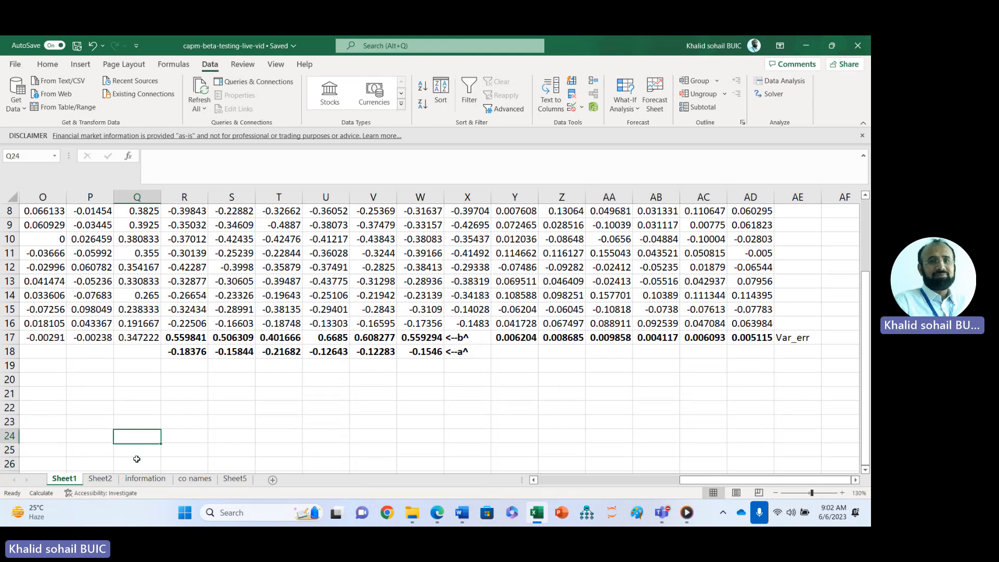
{"action": "key", "text": "Right"}
{"action": "key", "text": "Up"}
{"action": "key", "text": "Left"}
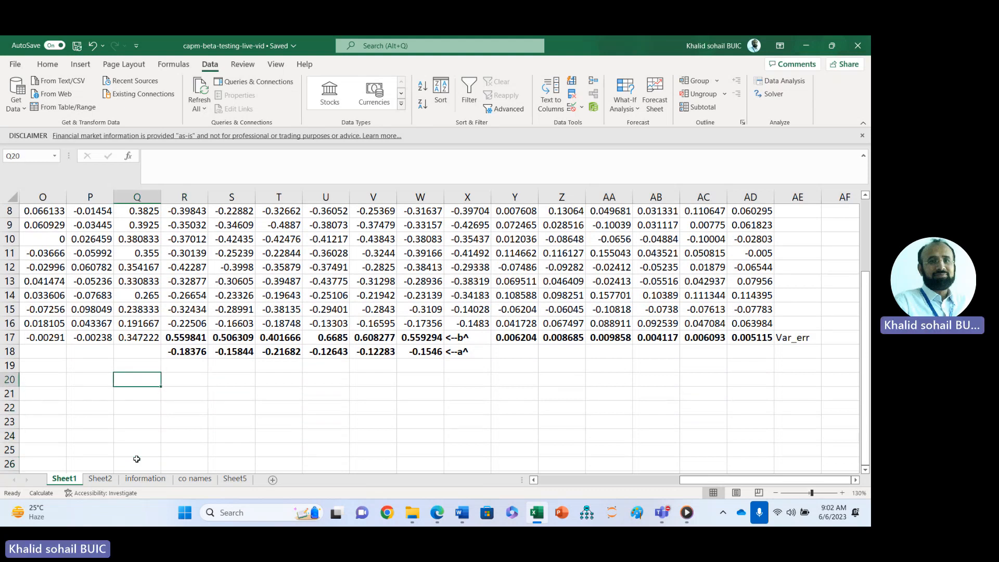
{"action": "type", "text": "R"}
{"action": "key", "text": "Return"}
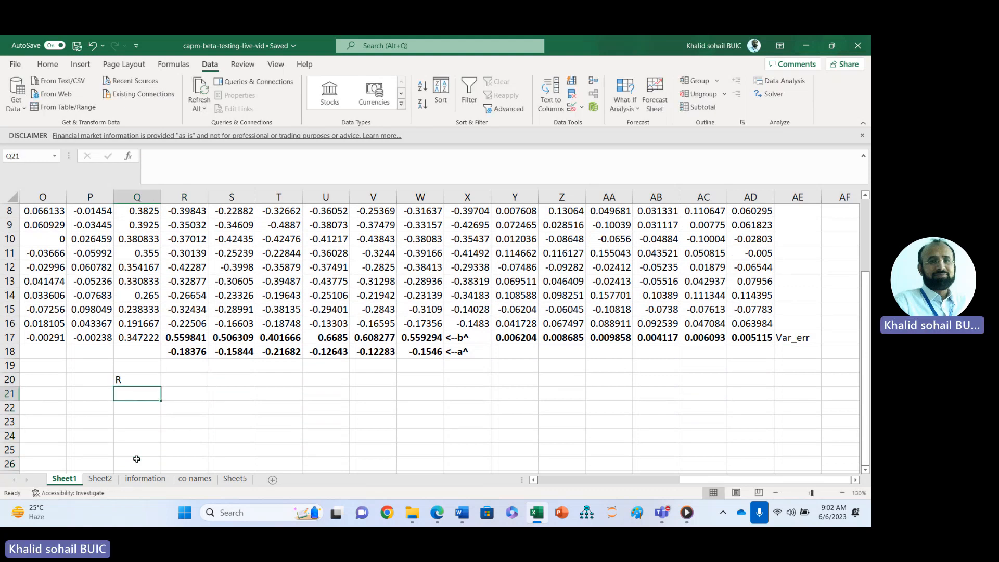
{"action": "type", "text": "Betas"}
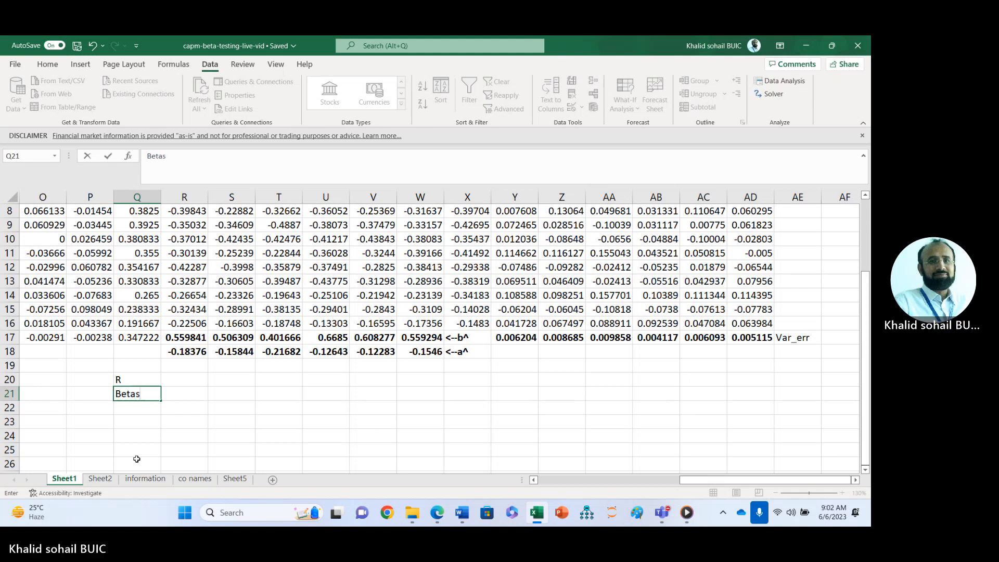
{"action": "key", "text": "Return"}
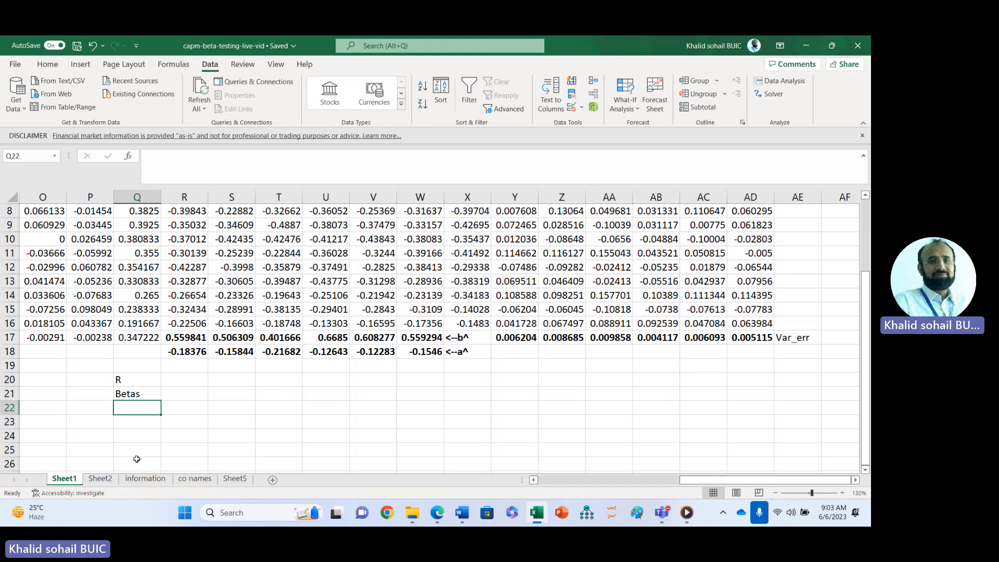
Step: Copy the Var_err label from AE17 into Q22 as the summary table's third row label
{"action": "left_click", "coordinate": [799, 339]}
{"action": "key", "text": "ctrl+c"}
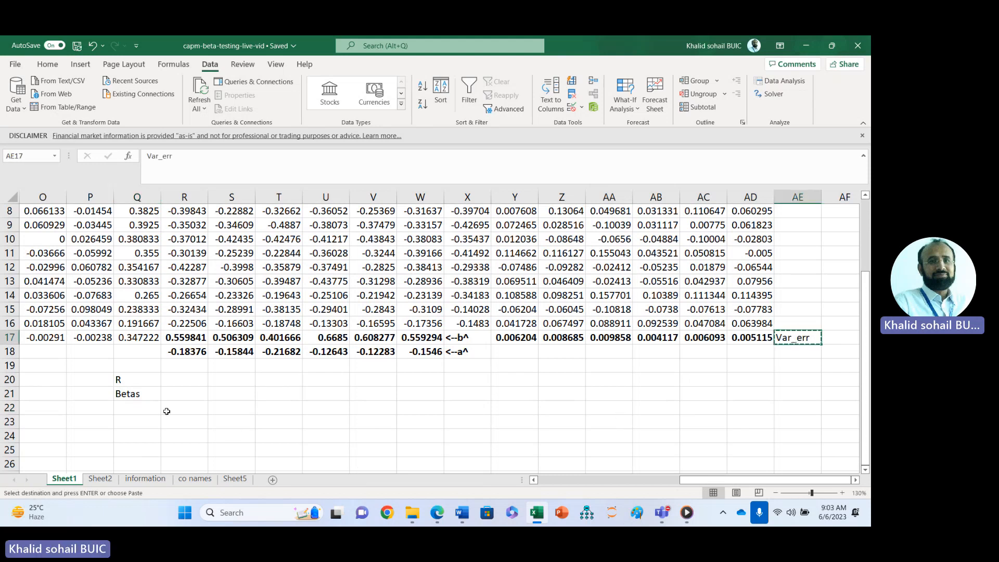
{"action": "left_click", "coordinate": [141, 404]}
{"action": "key", "text": "ctrl+v"}
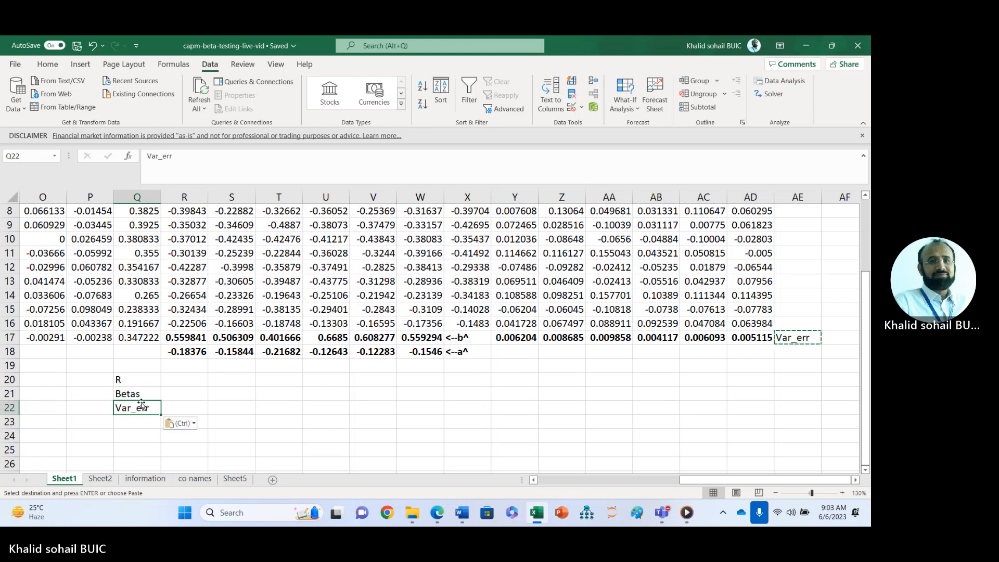
Step: Link R20 to the first stock's average return with =J17
{"action": "left_click", "coordinate": [179, 379]}
{"action": "type", "text": "="}
{"action": "key", "text": "Up"}
{"action": "key", "text": "Up"}
{"action": "key", "text": "Up"}
{"action": "key", "text": "Up"}
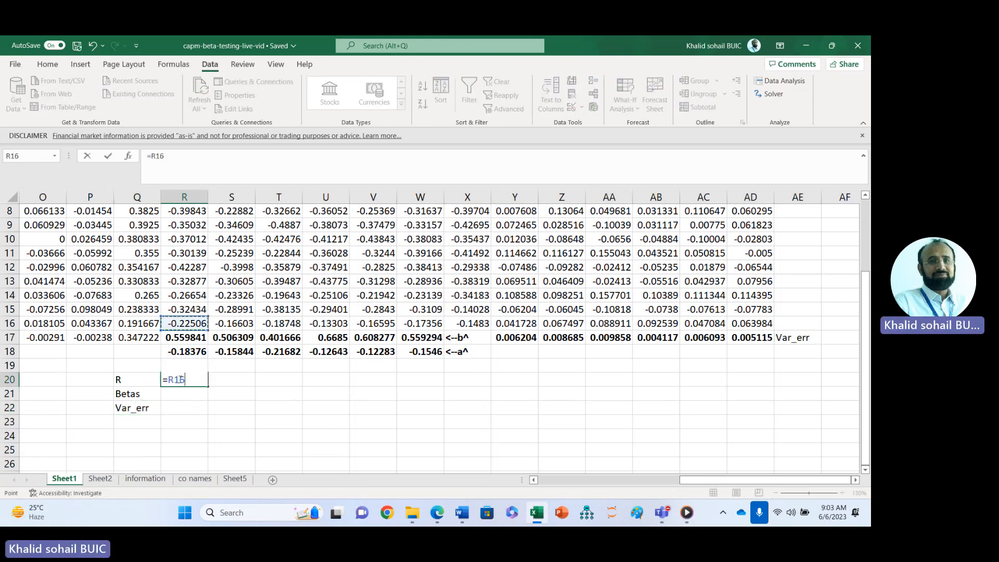
{"action": "key", "text": "Down"}
{"action": "key", "text": "Down"}
{"action": "key", "text": "Up"}
{"action": "key", "text": "Left"}
{"action": "key", "text": "Left"}
{"action": "key", "text": "Left"}
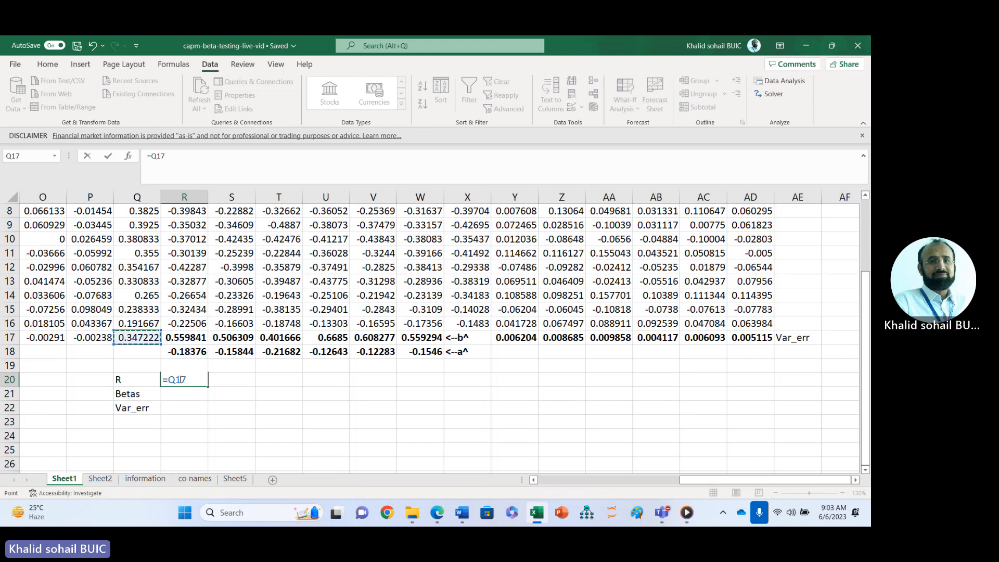
{"action": "key", "text": "Left"}
{"action": "key", "text": "Left"}
{"action": "key", "text": "Left"}
{"action": "key", "text": "Left"}
{"action": "key", "text": "Left"}
{"action": "key", "text": "Left"}
{"action": "key", "text": "Left"}
{"action": "key", "text": "Left"}
{"action": "key", "text": "Left"}
{"action": "key", "text": "Right"}
{"action": "key", "text": "Right"}
{"action": "key", "text": "Right"}
{"action": "key", "text": "Right"}
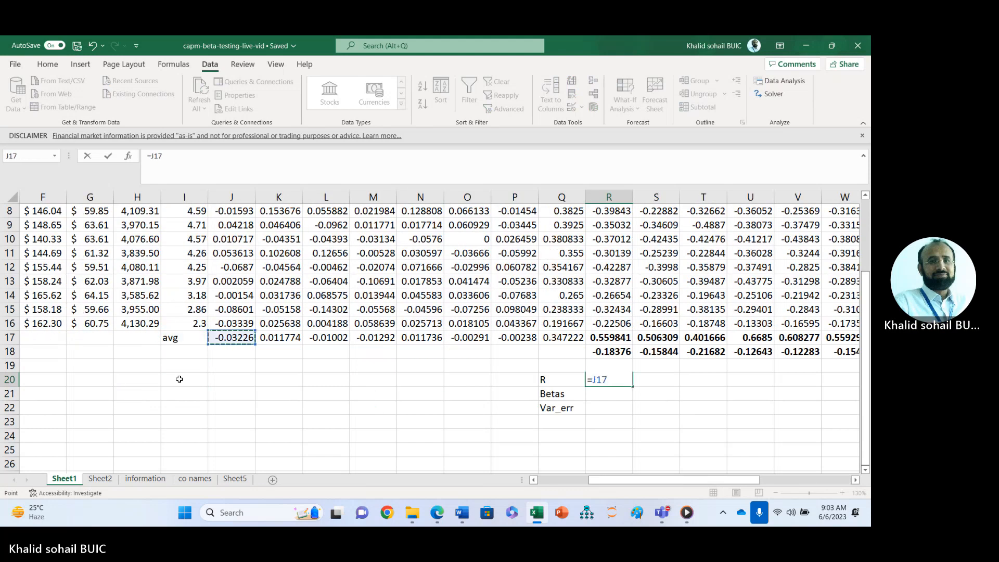
{"action": "key", "text": "Return"}
Step: Number the summary table's stock columns 1 to 6 in R19:W19
{"action": "key", "text": "Up"}
{"action": "key", "text": "Right"}
{"action": "key", "text": "Right"}
{"action": "key", "text": "Right"}
{"action": "key", "text": "Right"}
{"action": "key", "text": "Right"}
{"action": "key", "text": "Right"}
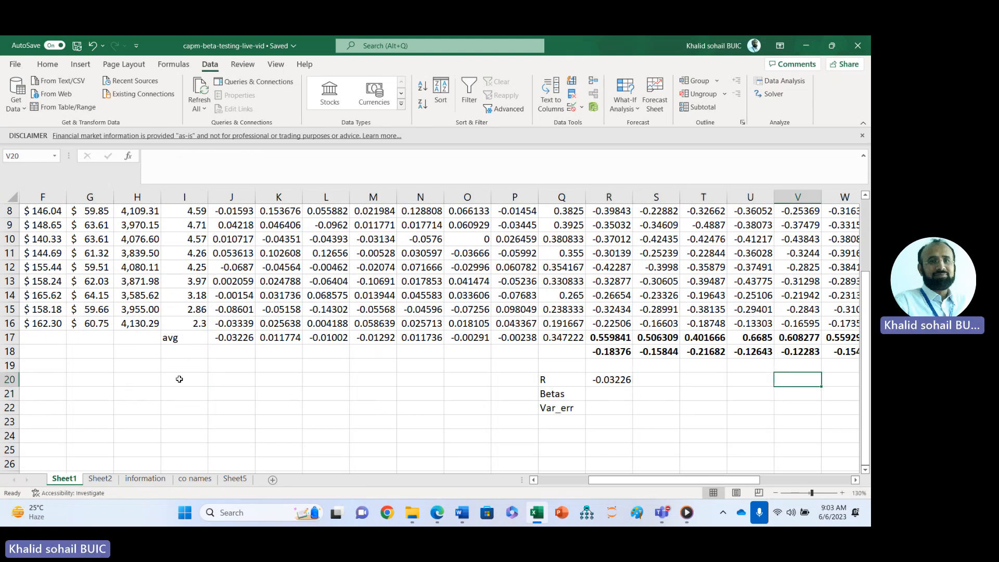
{"action": "key", "text": "Right"}
{"action": "key", "text": "Right"}
{"action": "key", "text": "Right"}
{"action": "key", "text": "Right"}
{"action": "key", "text": "Left"}
{"action": "key", "text": "Left"}
{"action": "key", "text": "Left"}
{"action": "key", "text": "Left"}
{"action": "key", "text": "Left"}
{"action": "key", "text": "Left"}
{"action": "key", "text": "Left"}
{"action": "key", "text": "Left"}
{"action": "key", "text": "Left"}
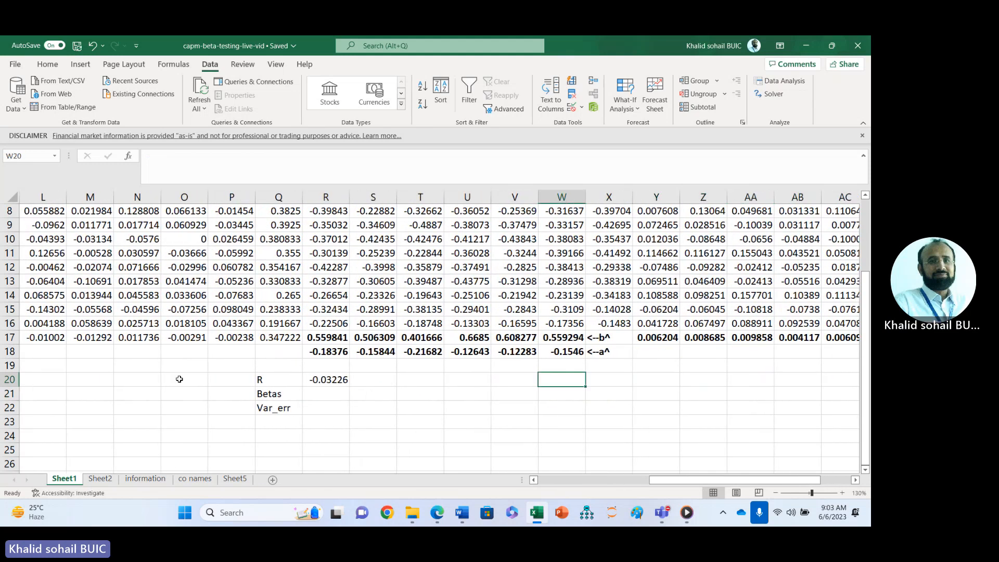
{"action": "key", "text": "Left"}
{"action": "key", "text": "Up"}
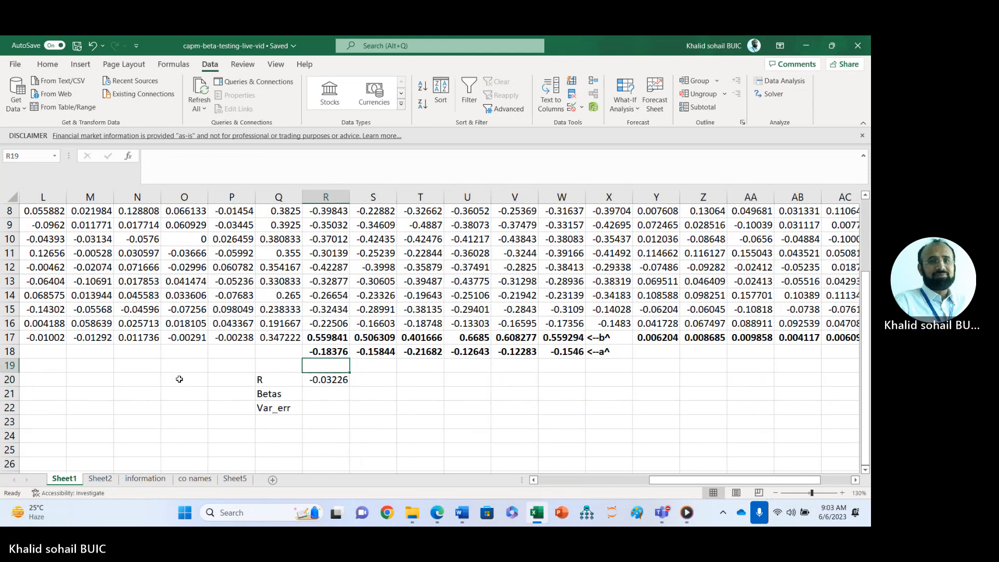
{"action": "type", "text": "1"}
{"action": "key", "text": "Right"}
{"action": "type", "text": "2"}
{"action": "key", "text": "Right"}
{"action": "type", "text": "3"}
{"action": "key", "text": "Right"}
{"action": "type", "text": "4"}
{"action": "key", "text": "Tab"}
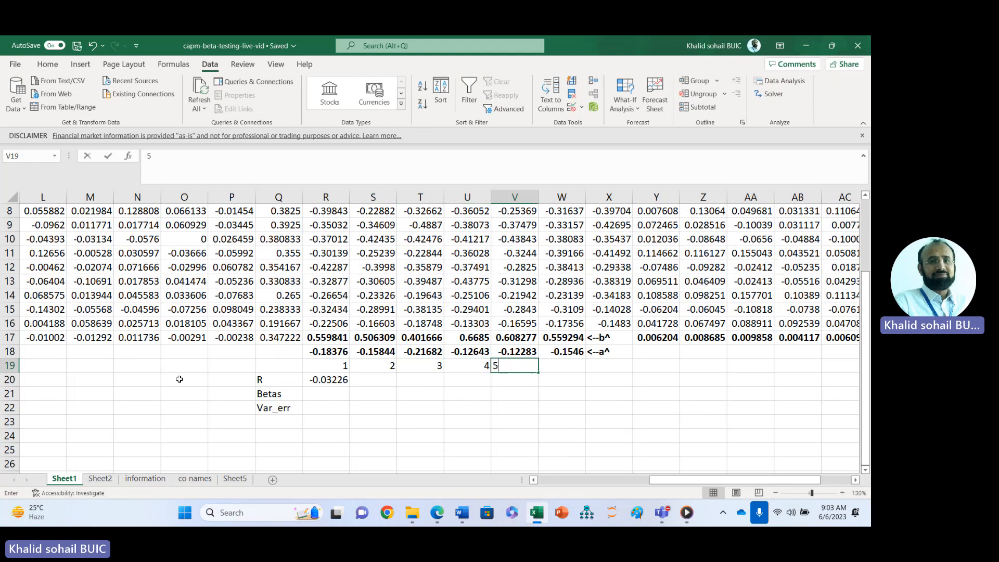
{"action": "type", "text": "5"}
{"action": "key", "text": "Tab"}
{"action": "type", "text": "6"}
{"action": "key", "text": "Return"}
{"action": "key", "text": "Left"}
{"action": "key", "text": "Left"}
{"action": "key", "text": "Left"}
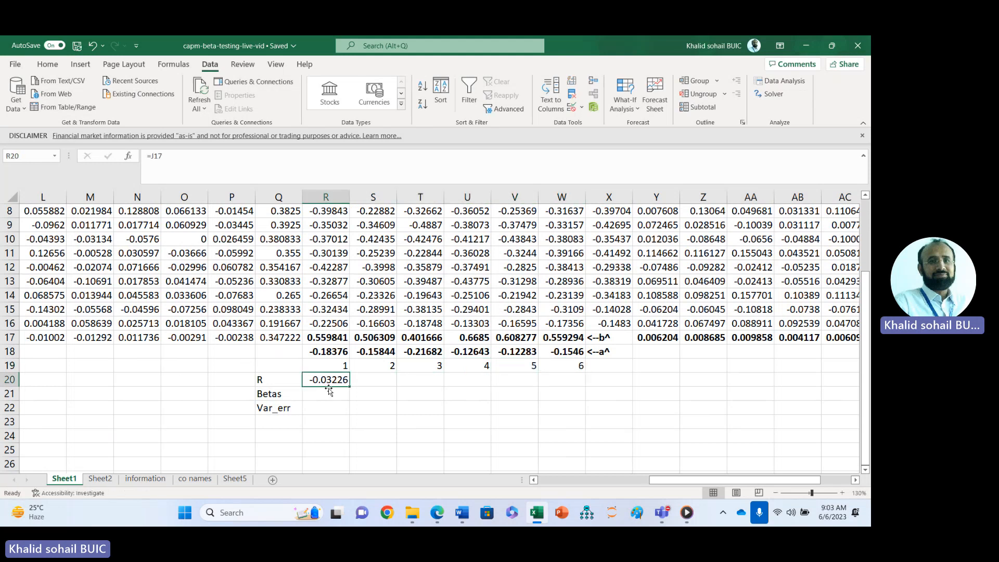
{"action": "type", "text": "="}
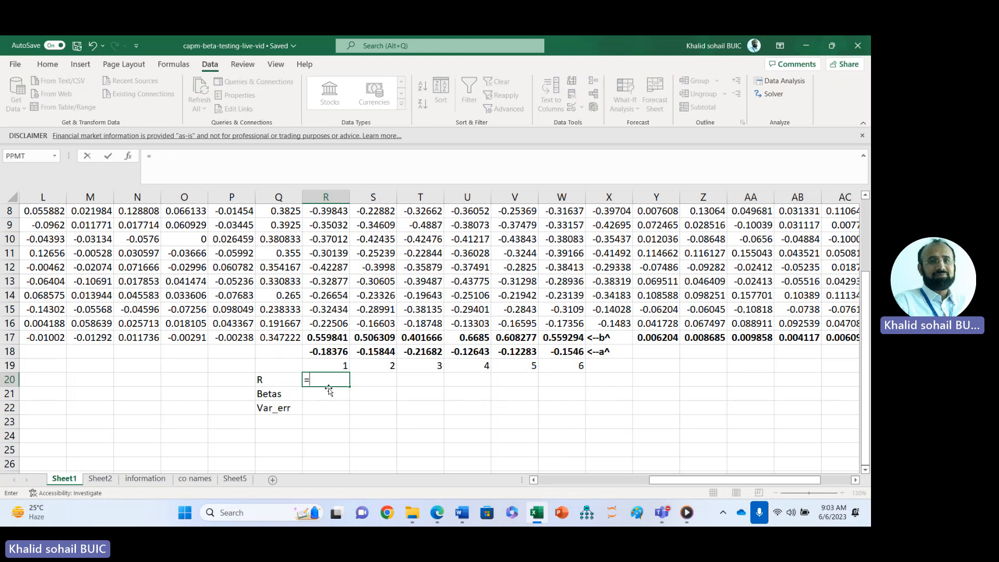
{"action": "key", "text": "Escape"}
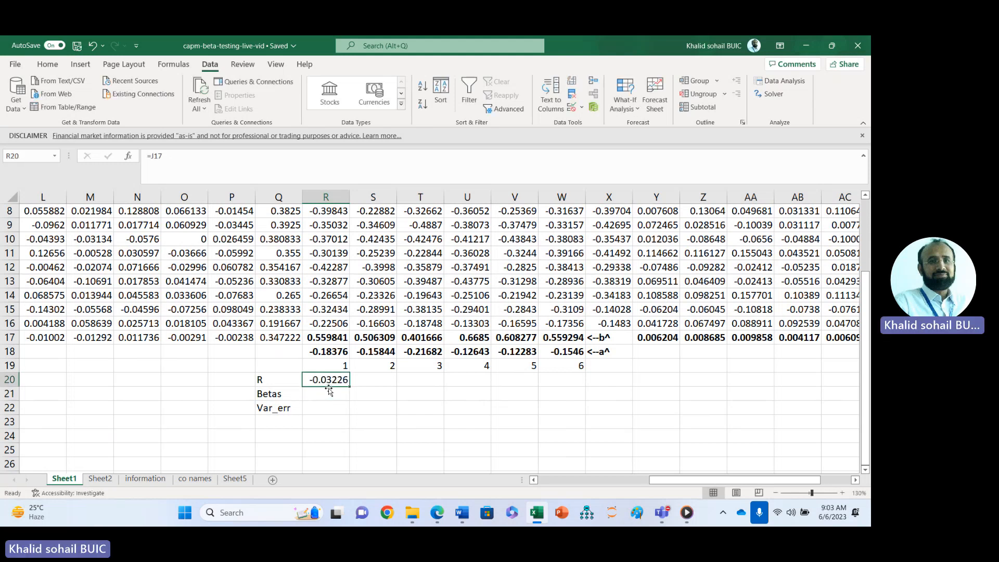
Step: Link the first stock's beta in R21 with =R17 and its error variance in R22 with =Y17
{"action": "left_click", "coordinate": [329, 391]}
{"action": "type", "text": "="}
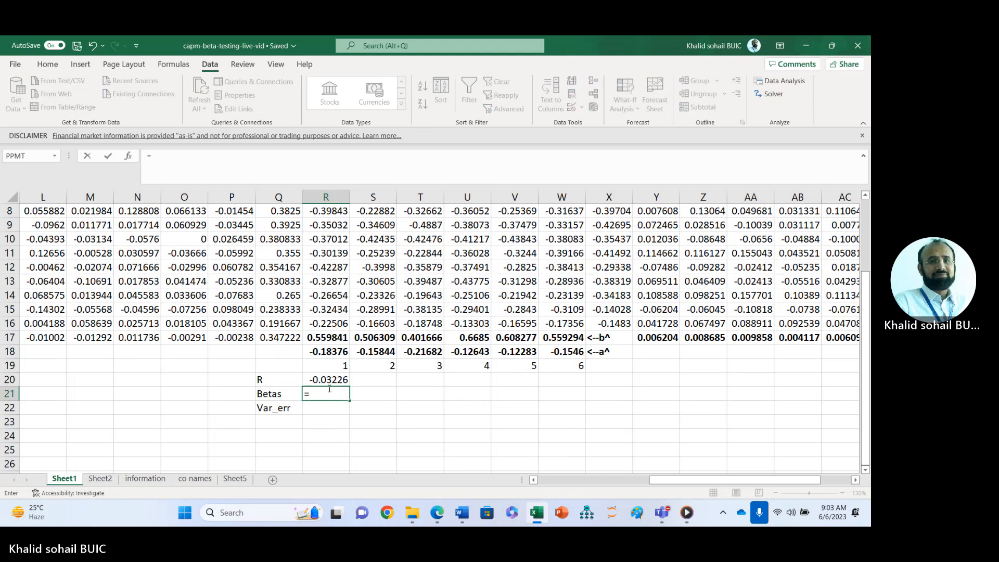
{"action": "key", "text": "Up"}
{"action": "key", "text": "Up"}
{"action": "key", "text": "Up"}
{"action": "key", "text": "Up"}
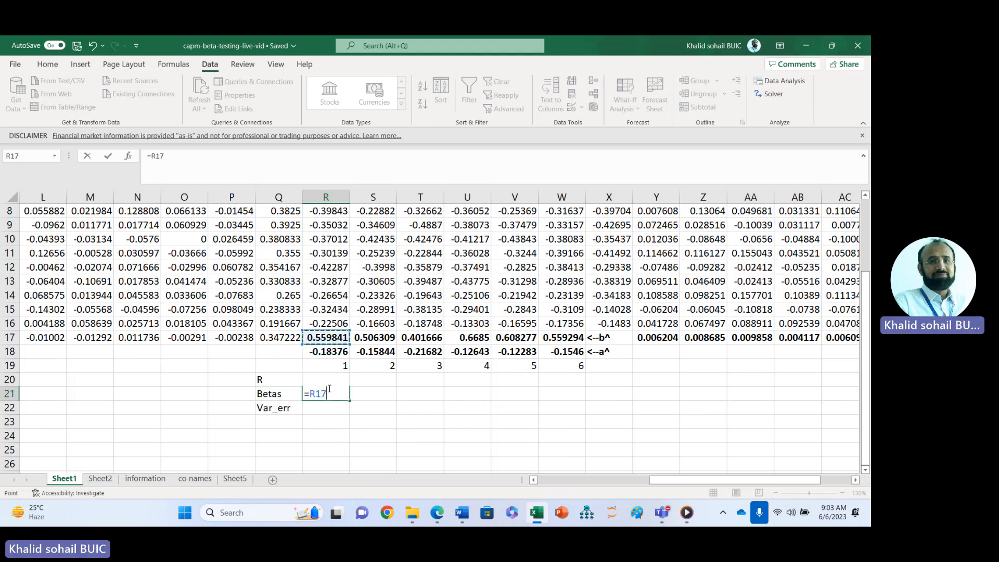
{"action": "key", "text": "Return"}
{"action": "type", "text": "="}
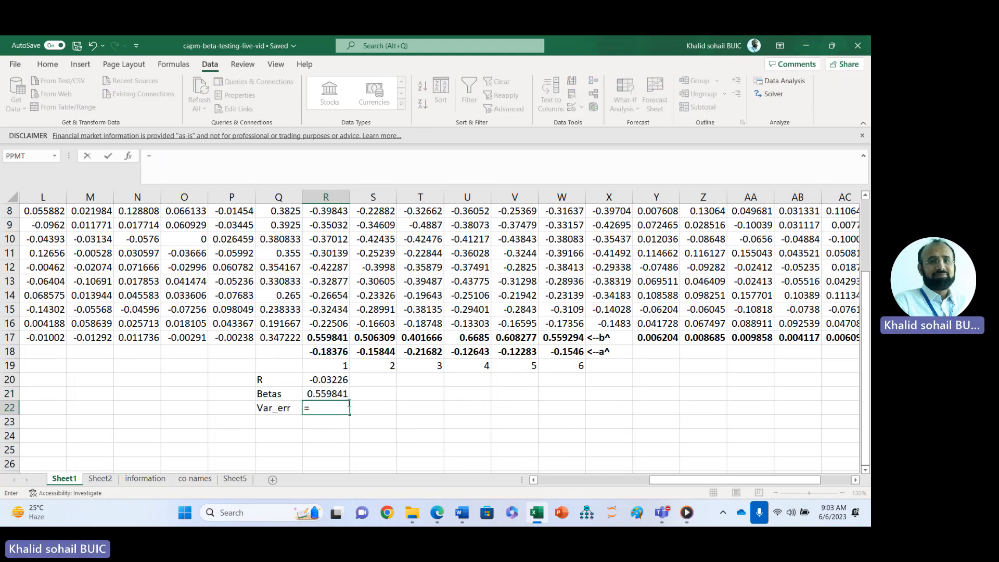
{"action": "left_click", "coordinate": [644, 338]}
{"action": "key", "text": "Return"}
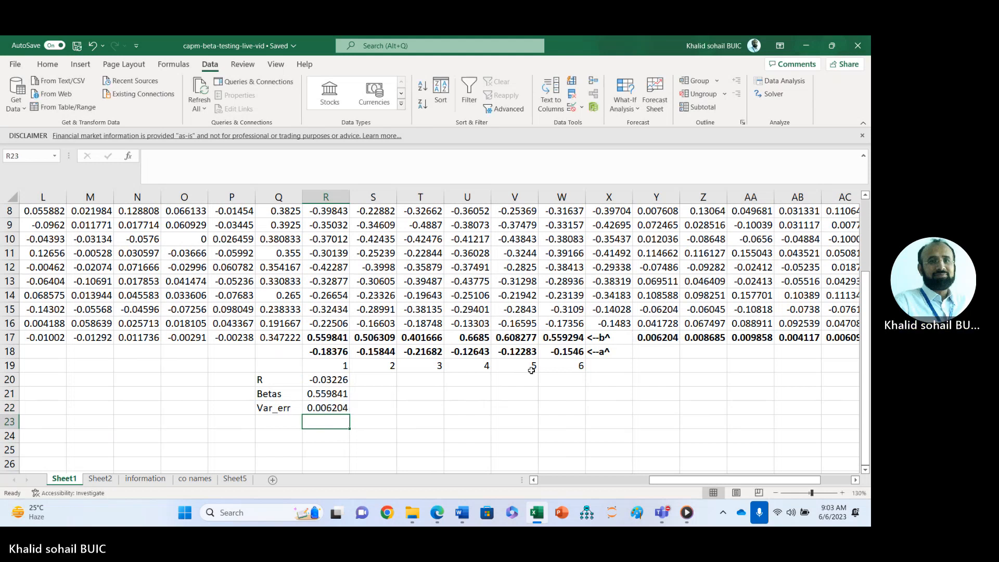
{"action": "left_click", "coordinate": [330, 381]}
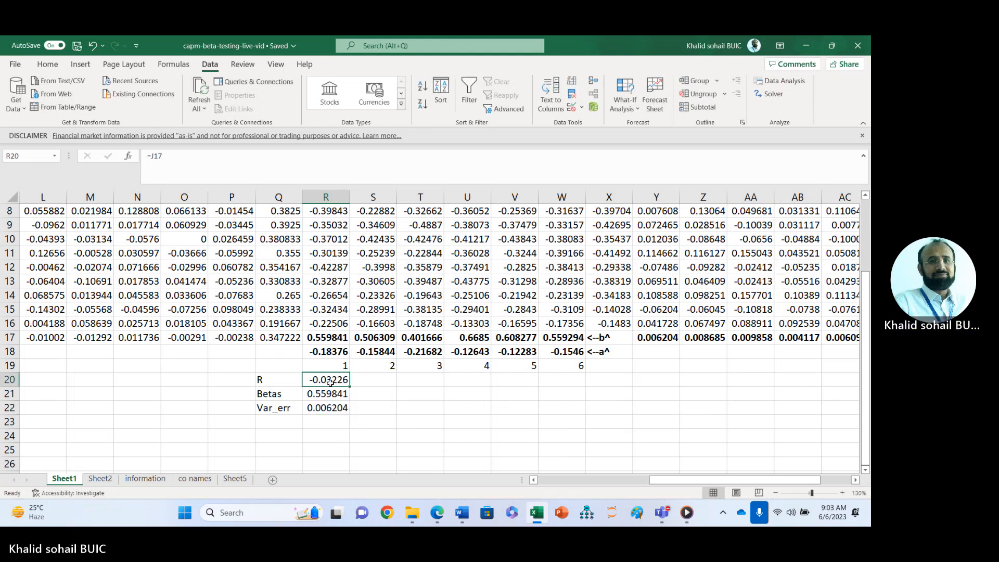
Step: Fill the first stock's average return, beta and error variance formulas in R20:R22 across to column W for all six stocks
{"action": "left_click_drag", "start_coordinate": [330, 382], "coordinate": [596, 389]}
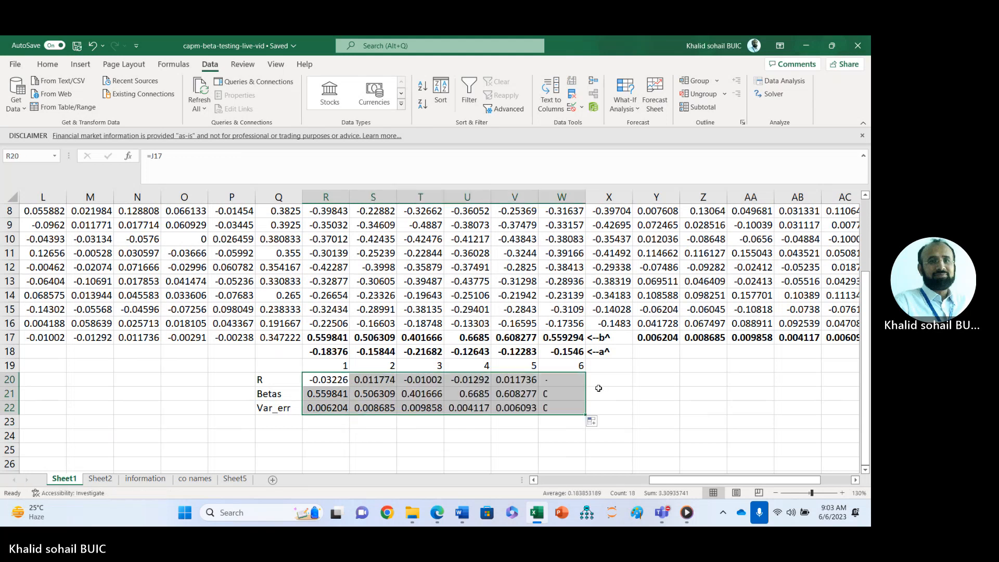
{"action": "left_click", "coordinate": [293, 423]}
{"action": "key", "text": "Down"}
{"action": "key", "text": "Down"}
{"action": "key", "text": "Down"}
{"action": "key", "text": "Down"}
{"action": "key", "text": "Down"}
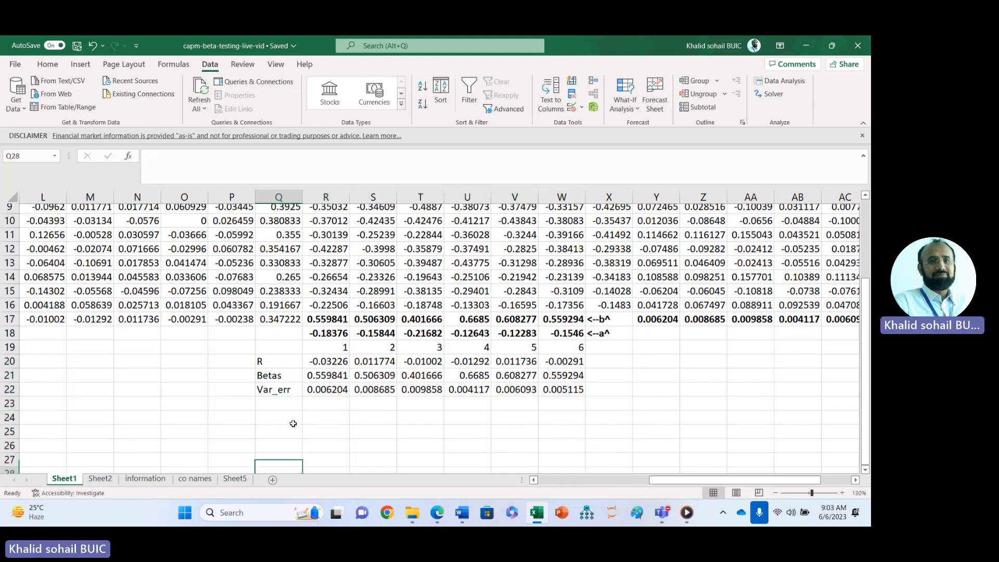
{"action": "key", "text": "Down"}
{"action": "key", "text": "Down"}
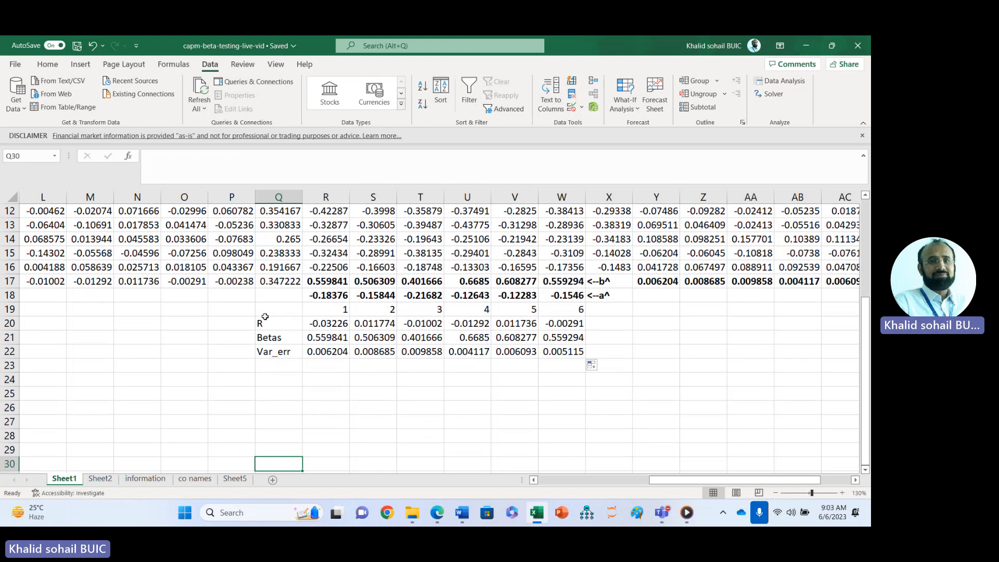
{"action": "left_click", "coordinate": [263, 311]}
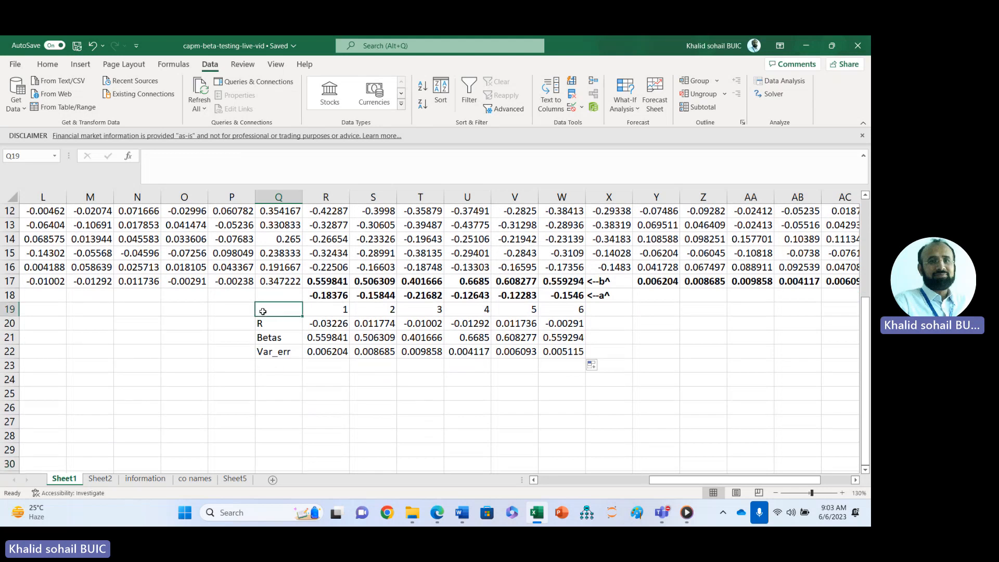
{"action": "key", "text": "shift+Right"}
{"action": "key", "text": "shift+Right"}
{"action": "key", "text": "shift+Right"}
{"action": "key", "text": "shift+Right"}
{"action": "key", "text": "shift+Right"}
{"action": "key", "text": "shift+Right"}
{"action": "key", "text": "shift+Down"}
{"action": "key", "text": "shift+Down"}
{"action": "key", "text": "shift+Down"}
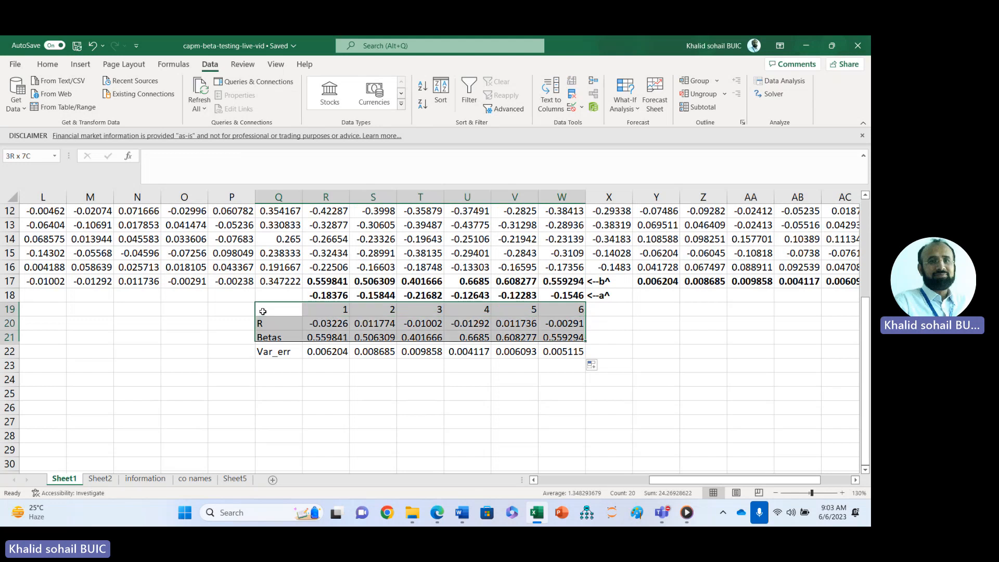
{"action": "key", "text": "ctrl+c"}
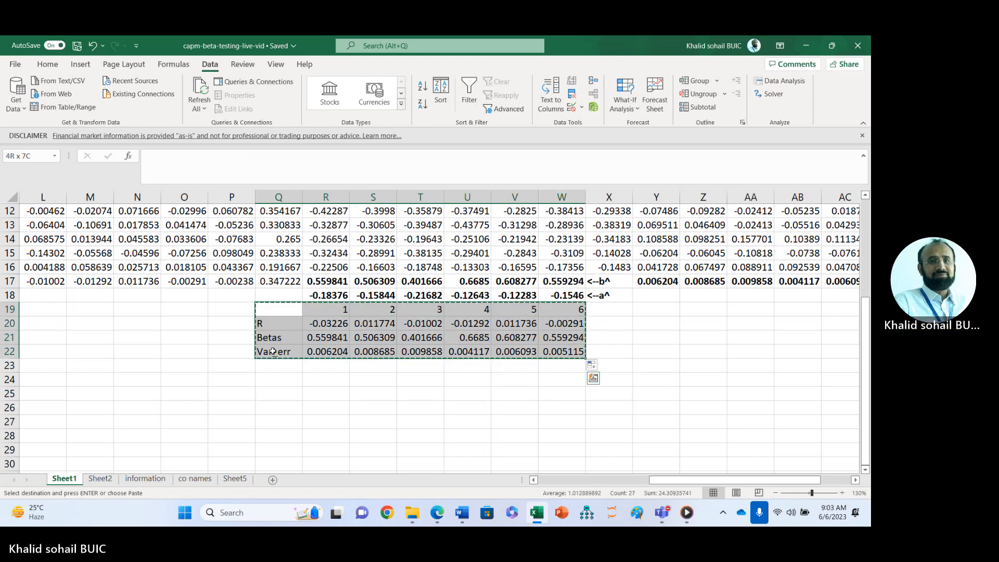
{"action": "left_click", "coordinate": [289, 381]}
{"action": "right_click", "coordinate": [290, 384]}
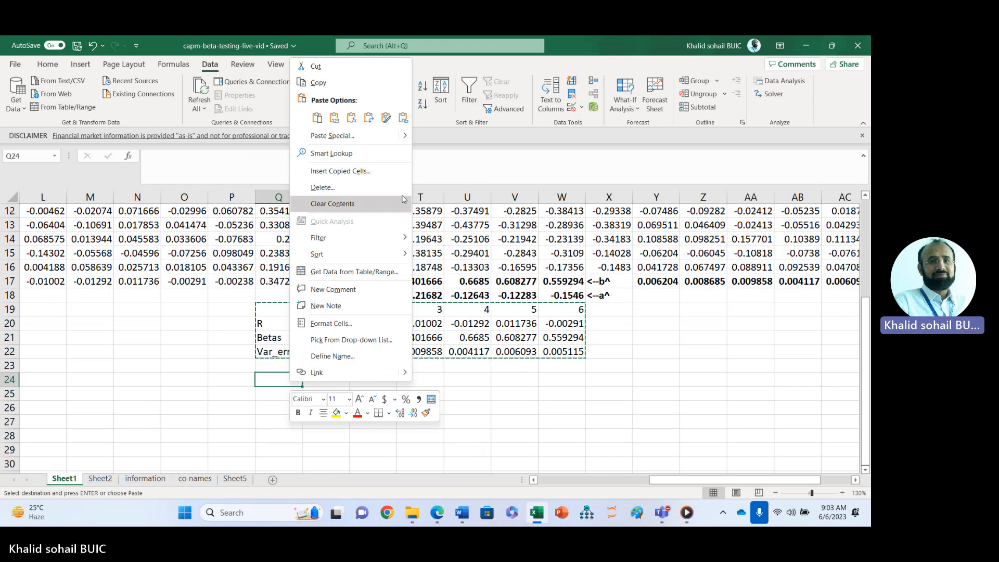
{"action": "left_click", "coordinate": [383, 135]}
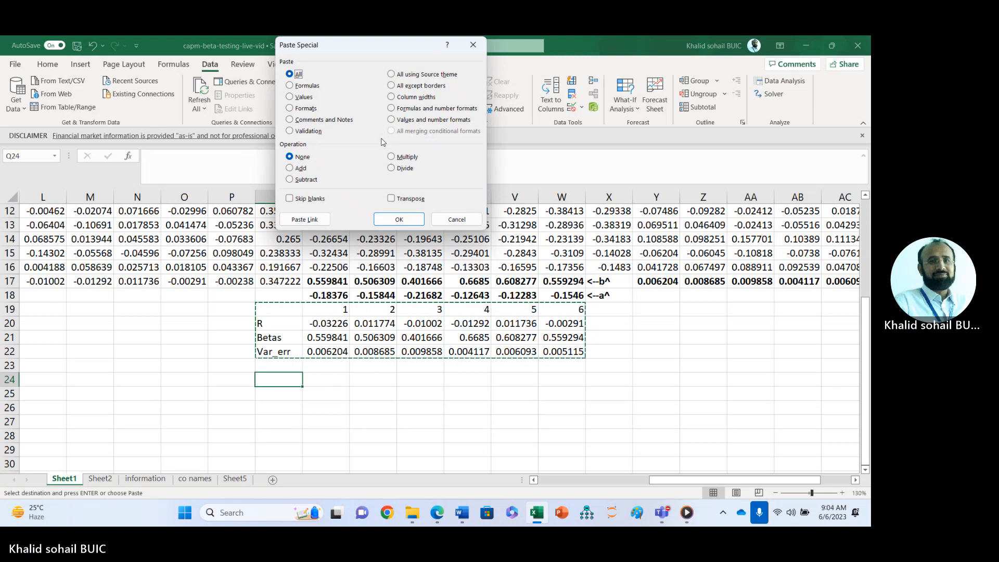
{"action": "key", "text": "Escape"}
{"action": "key", "text": "Escape"}
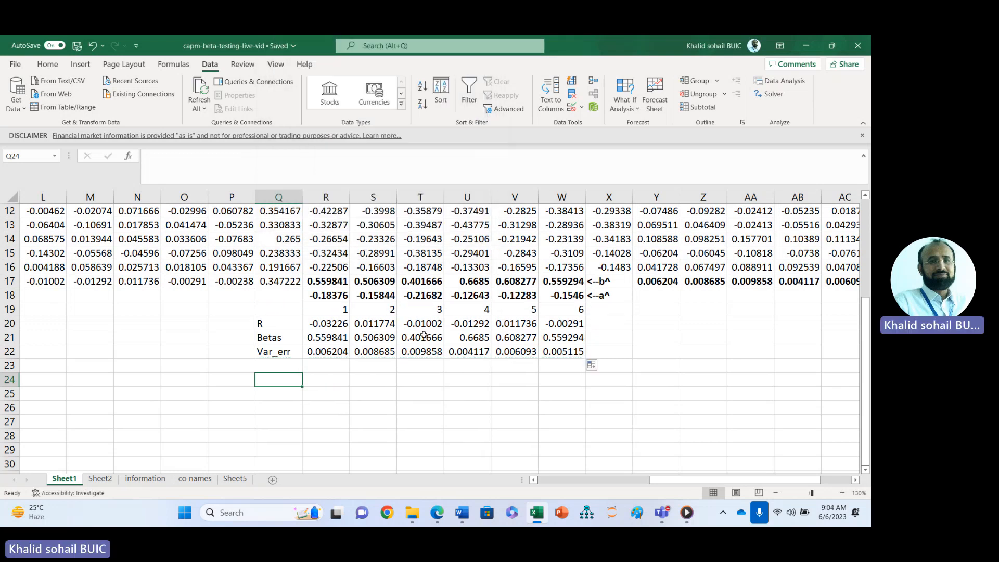
Step: Transpose the summary table into a vertical layout starting at Q24 with =TRANSPOSE(Q19:W22)
{"action": "type", "text": "="}
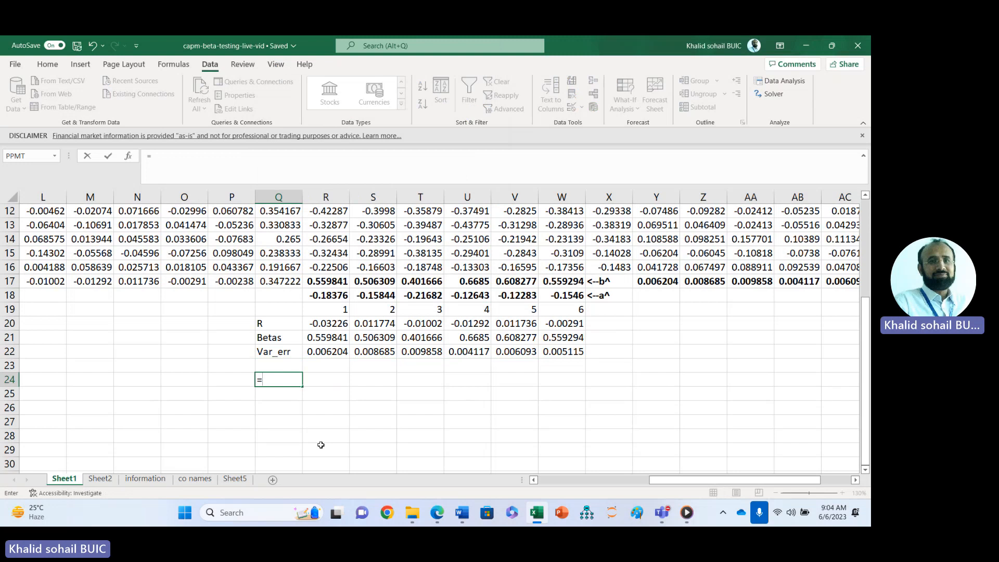
{"action": "type", "text": "tr"}
{"action": "key", "text": "Tab"}
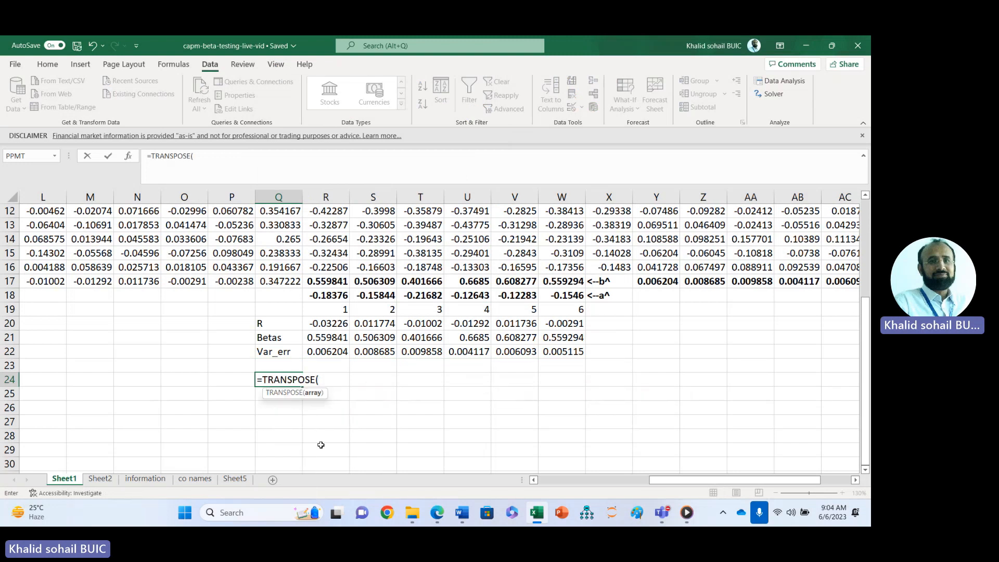
{"action": "left_click", "coordinate": [262, 310]}
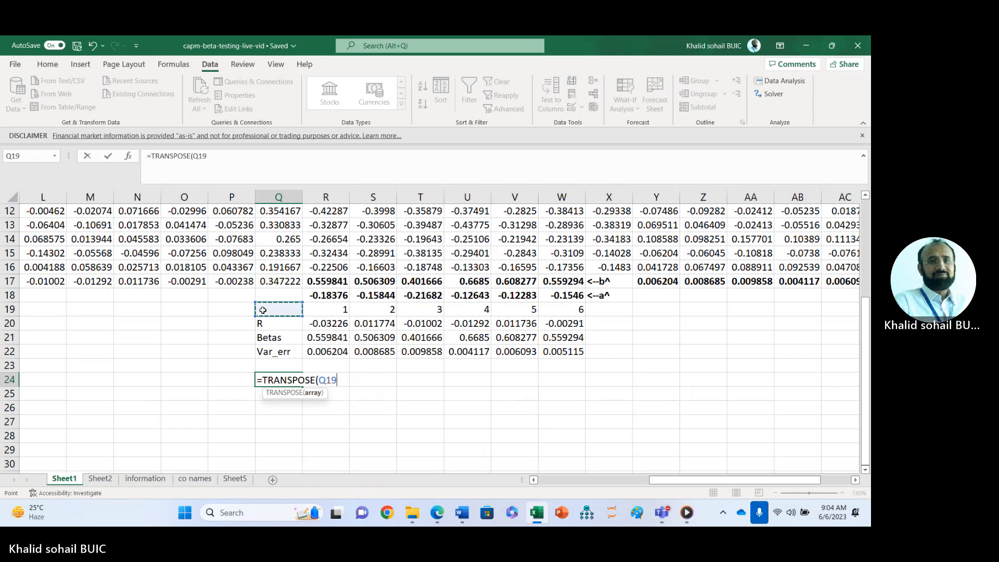
{"action": "key", "text": "ctrl+shift+Right"}
{"action": "key", "text": "ctrl+shift+Right"}
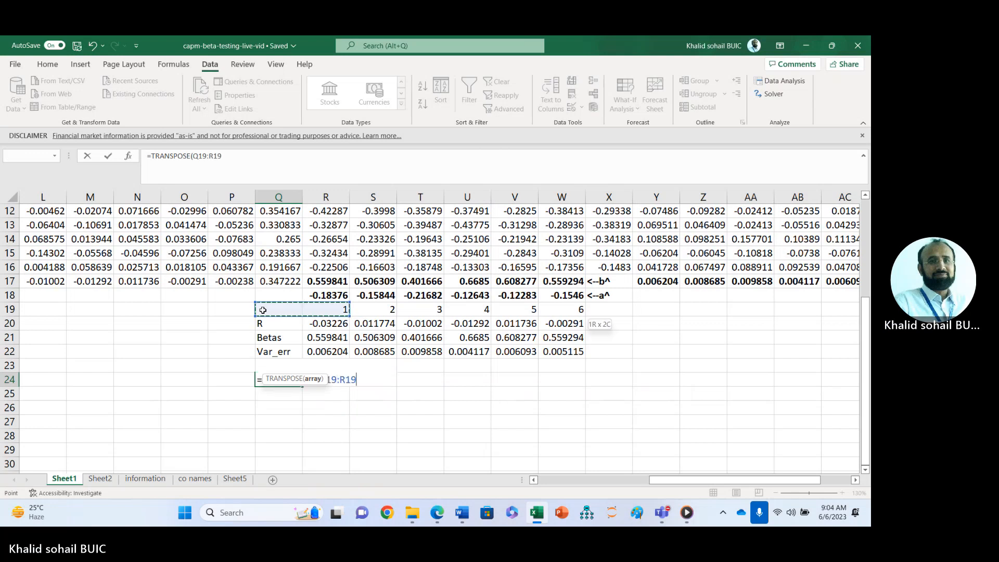
{"action": "key", "text": "ctrl+shift+Down"}
{"action": "key", "text": "shift+Down"}
{"action": "key", "text": "shift+Down"}
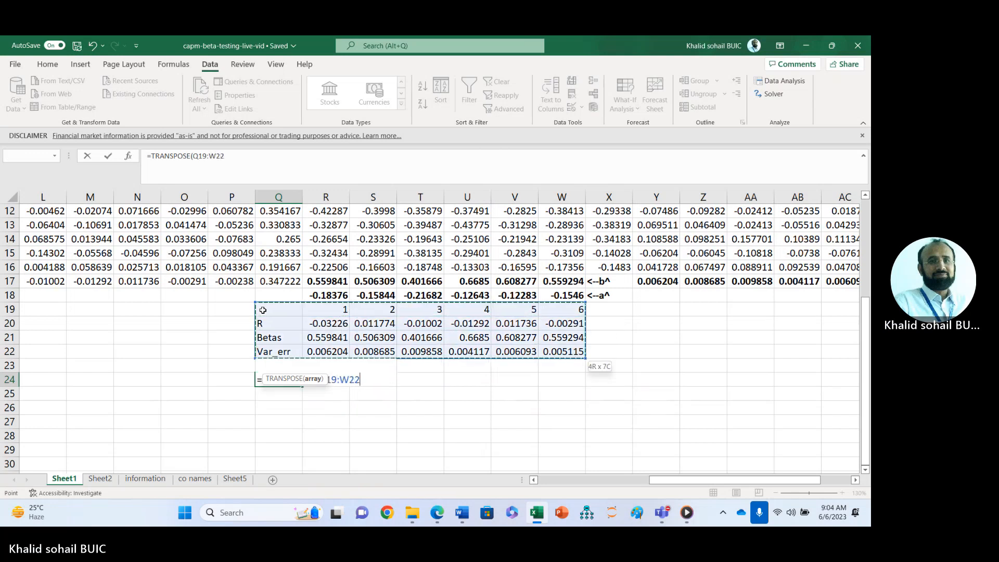
{"action": "type", "text": ")"}
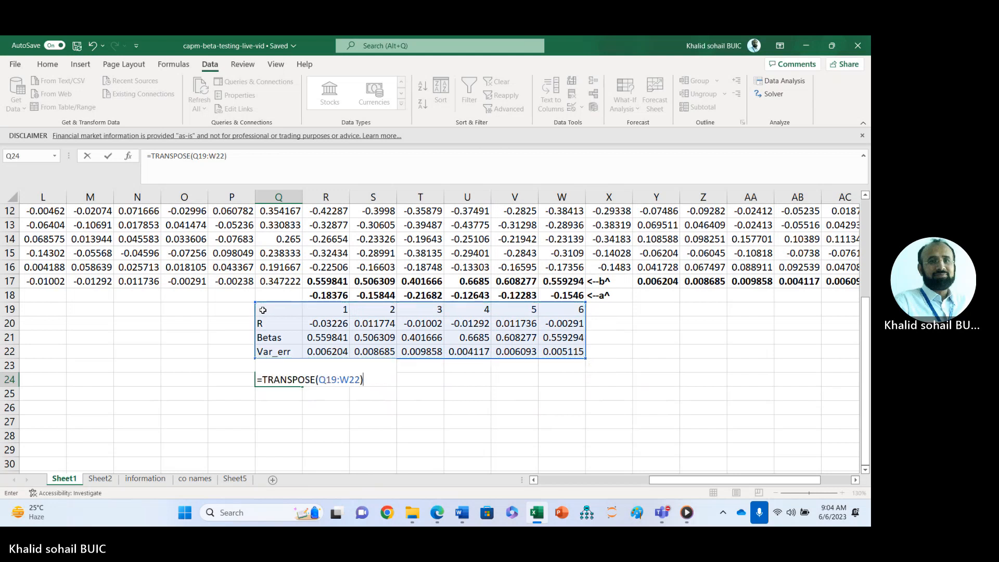
{"action": "key", "text": "Return"}
{"action": "left_click", "coordinate": [522, 421]}
{"action": "key", "text": "Down"}
{"action": "key", "text": "Down"}
{"action": "key", "text": "Down"}
{"action": "key", "text": "Down"}
{"action": "key", "text": "Down"}
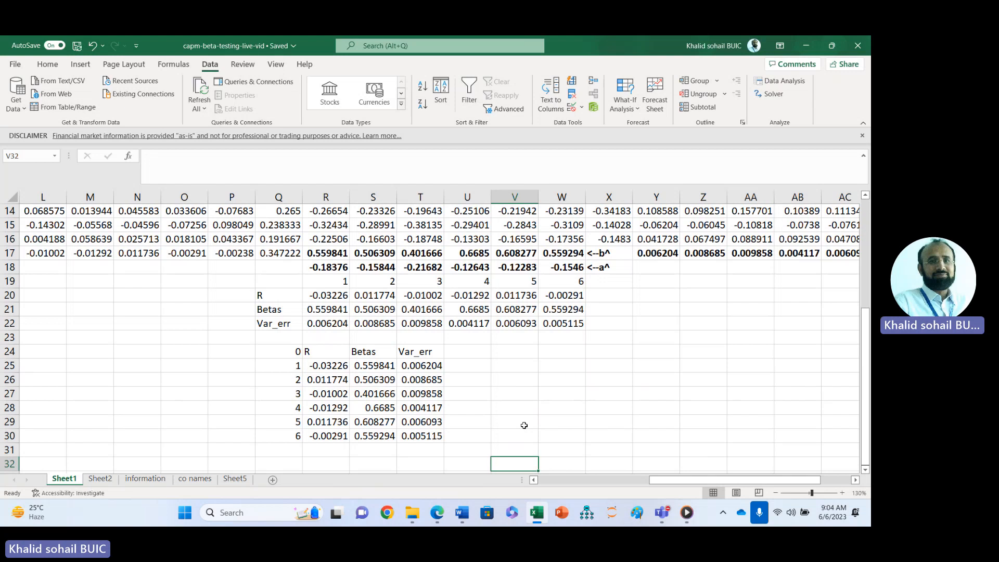
Step: Review the second stage regression equations and the Part-1 and Part-2 hypotheses on the information sheet
{"action": "left_click", "coordinate": [153, 479]}
{"action": "left_click", "coordinate": [46, 403]}
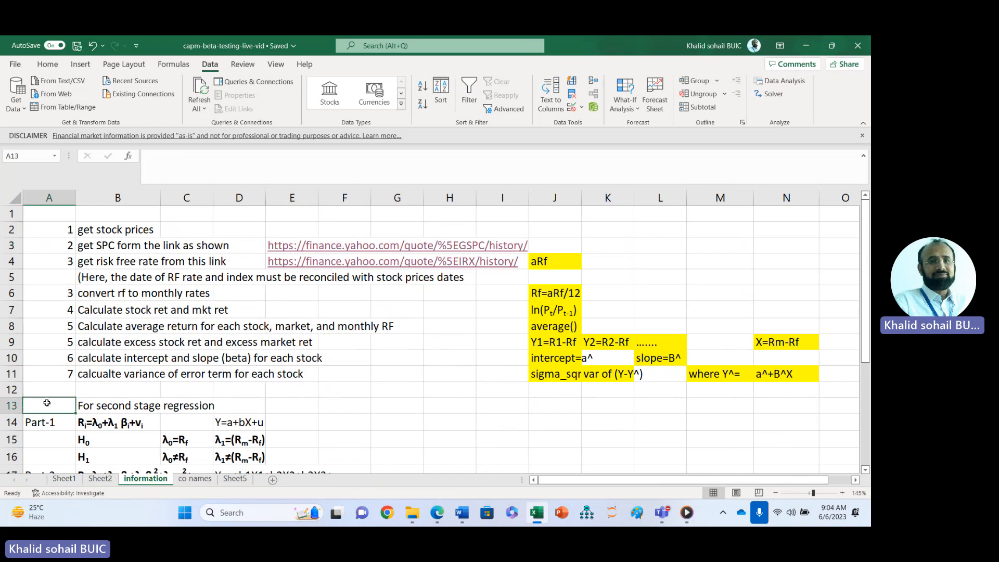
{"action": "key", "text": "Down"}
{"action": "key", "text": "Down"}
{"action": "key", "text": "Down"}
{"action": "key", "text": "Down"}
{"action": "key", "text": "Down"}
{"action": "key", "text": "Down"}
{"action": "key", "text": "Down"}
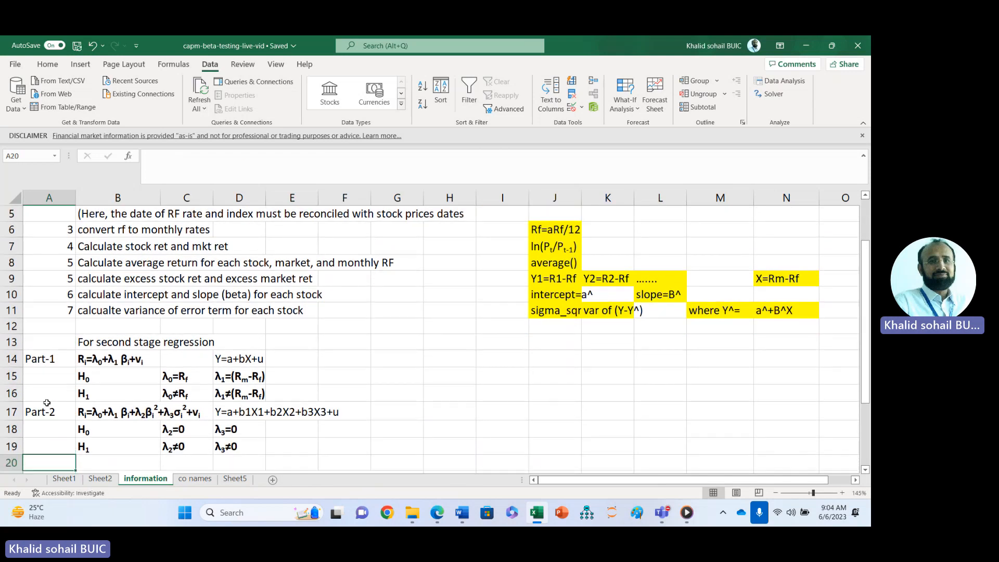
{"action": "key", "text": "Up"}
{"action": "key", "text": "Up"}
{"action": "key", "text": "Up"}
{"action": "key", "text": "Up"}
{"action": "key", "text": "Up"}
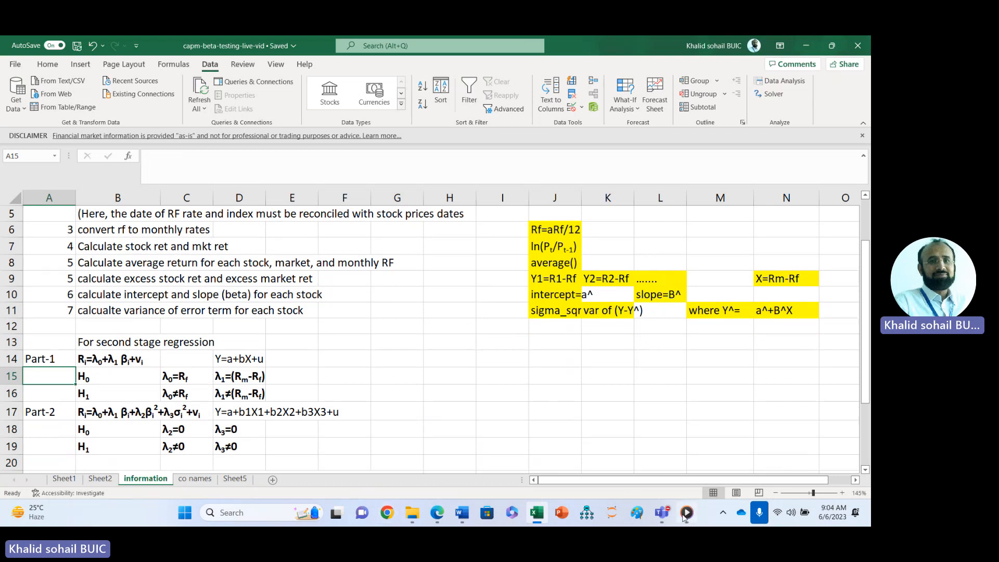
{"action": "left_click", "coordinate": [663, 514]}
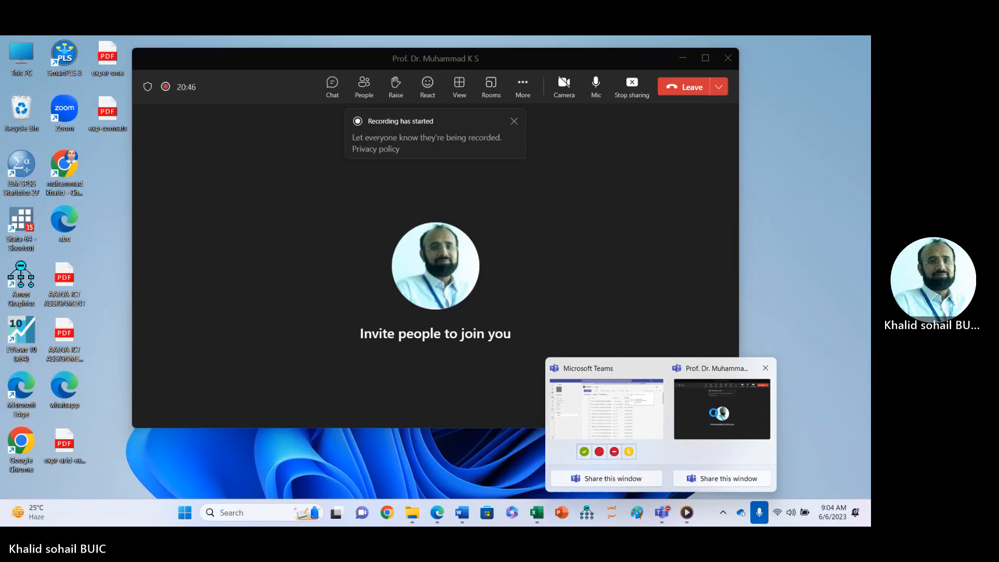
{"action": "left_click", "coordinate": [714, 414]}
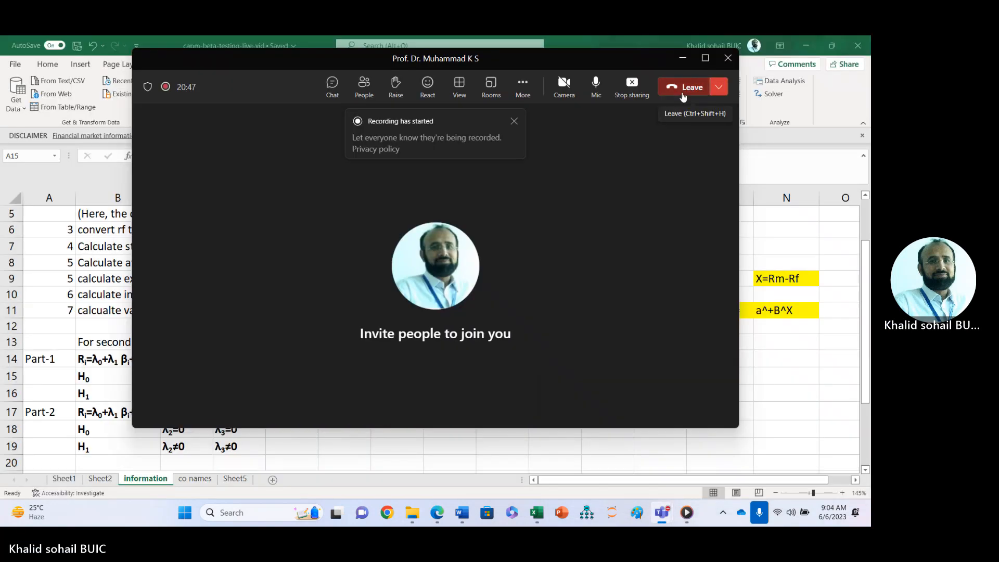